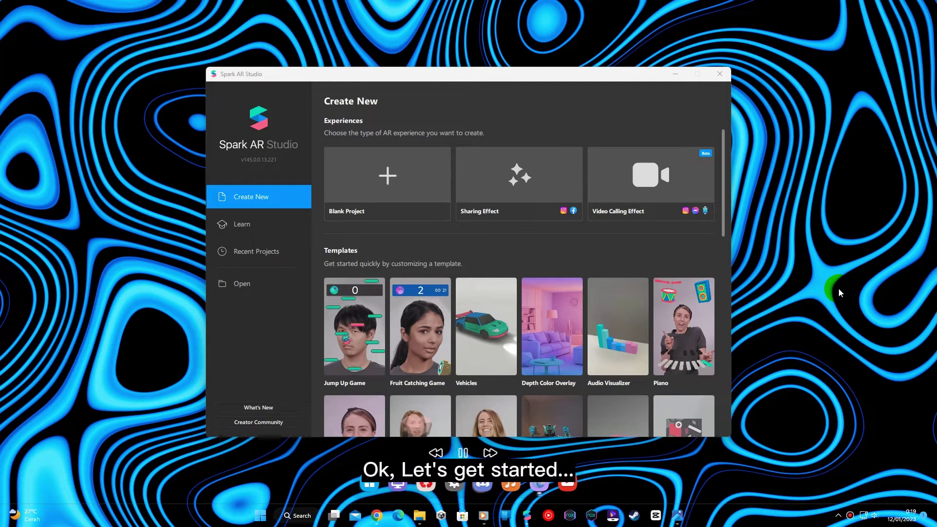
Step: Switch to Chrome, open the readyplayer.me website and enter its hub
{"action": "left_click", "coordinate": [372, 517]}
{"action": "type", "text": "readyplayer.me"}
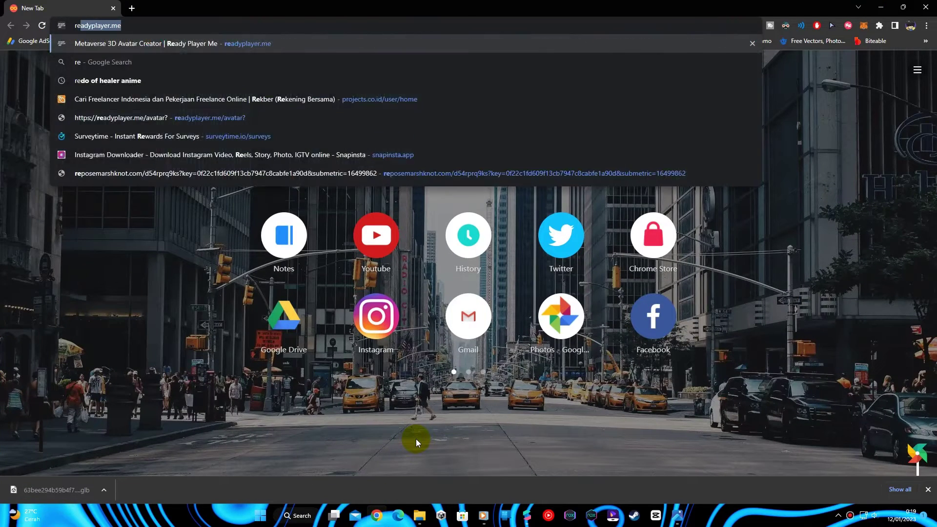
{"action": "left_click_drag", "start_coordinate": [119, 29], "coordinate": [73, 27]}
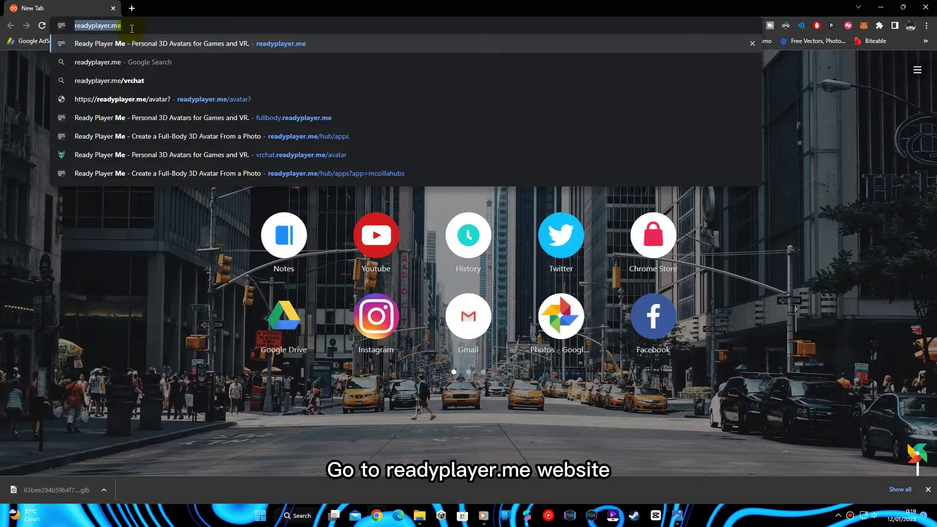
{"action": "key", "text": "Return"}
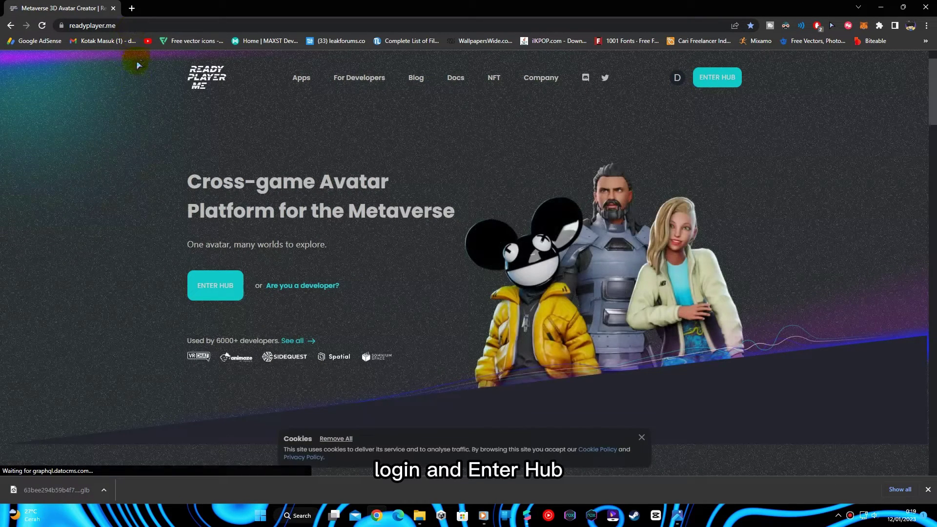
{"action": "left_click", "coordinate": [213, 289]}
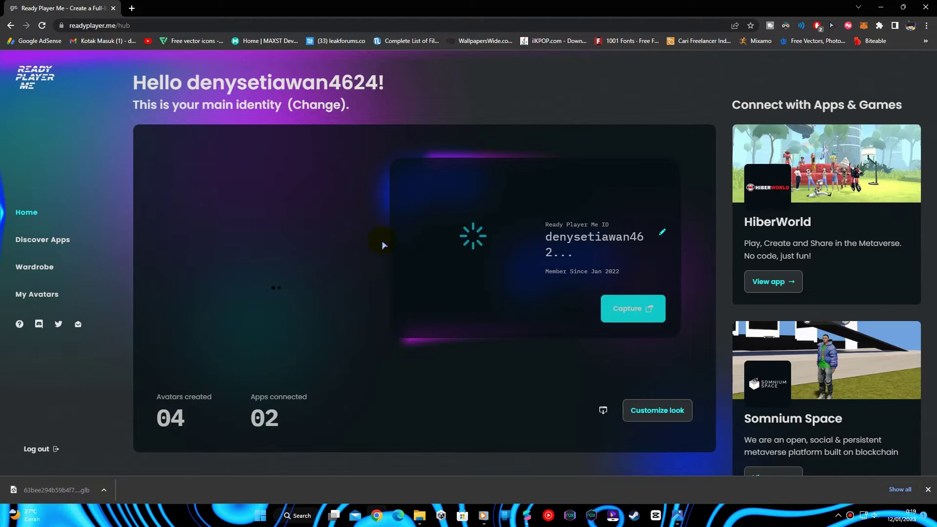
Step: Find Mozilla Hubs among the supported web experiences and open its app page
{"action": "left_click", "coordinate": [39, 300]}
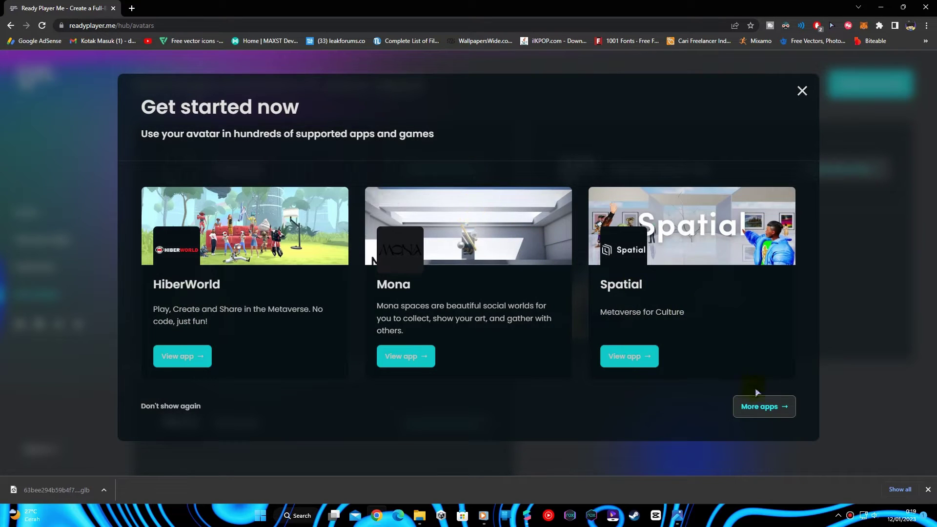
{"action": "left_click", "coordinate": [768, 410]}
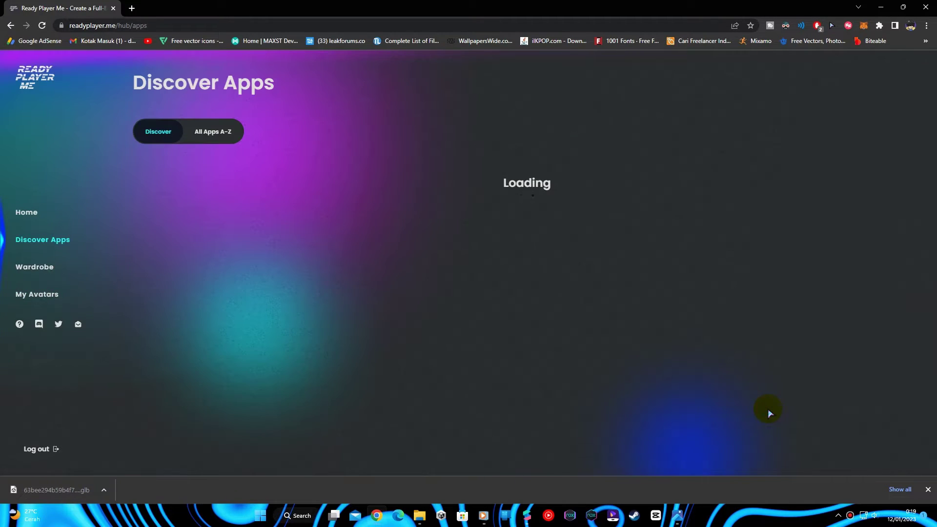
{"action": "scroll", "coordinate": [701, 293], "scroll_direction": "down", "scroll_amount": 8}
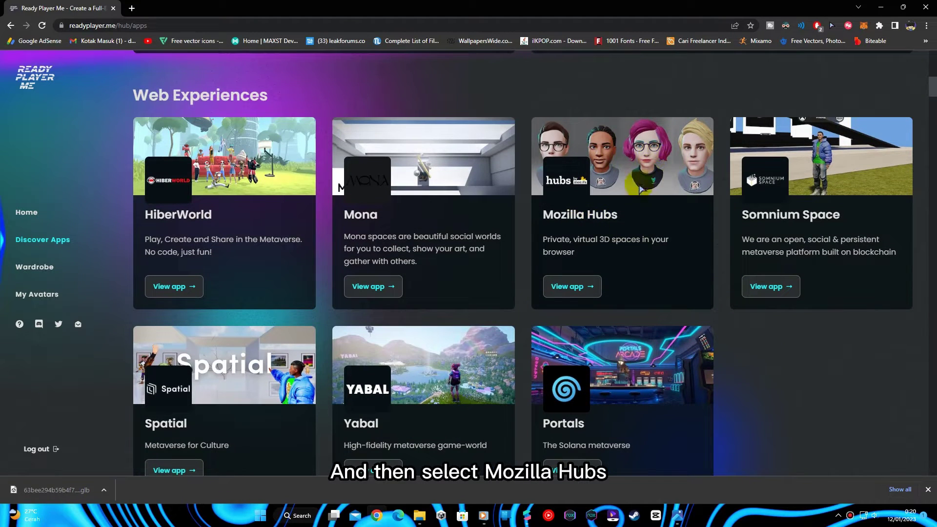
{"action": "left_click", "coordinate": [568, 288]}
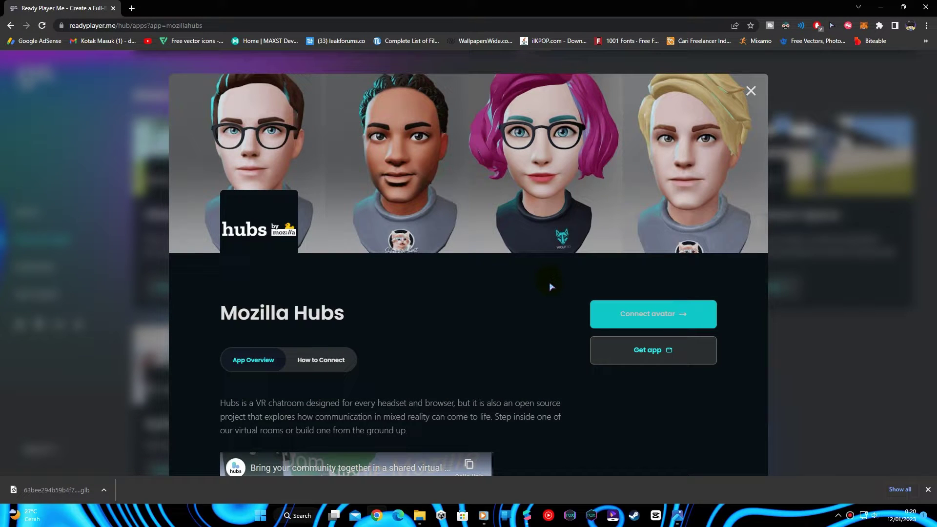
Step: Connect an avatar to Mozilla Hubs by creating a new one with the Masculine body type
{"action": "scroll", "coordinate": [551, 287], "scroll_direction": "down", "scroll_amount": 7}
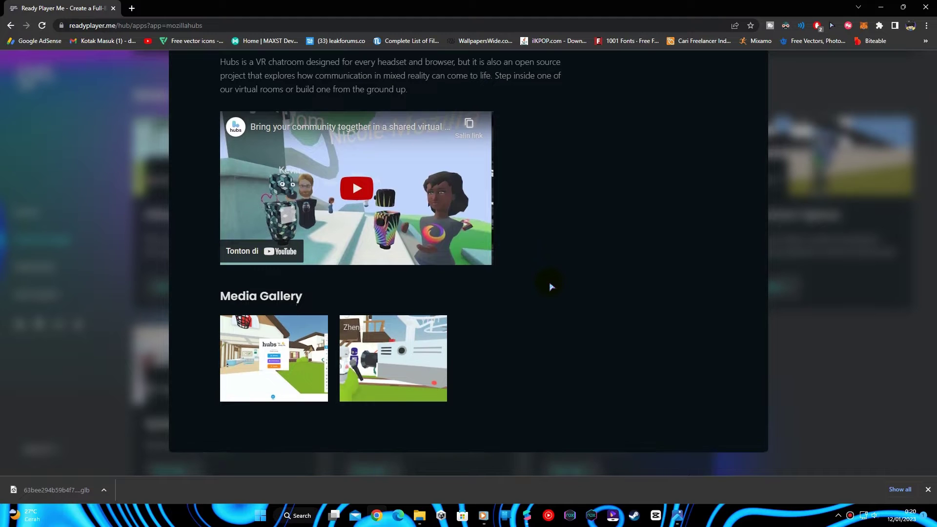
{"action": "scroll", "coordinate": [552, 287], "scroll_direction": "up", "scroll_amount": 7}
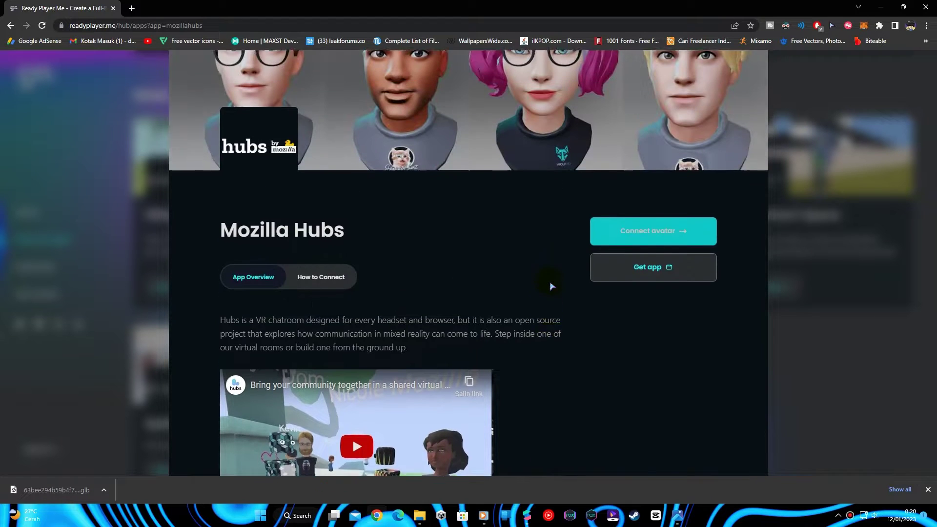
{"action": "scroll", "coordinate": [551, 287], "scroll_direction": "up", "scroll_amount": 1}
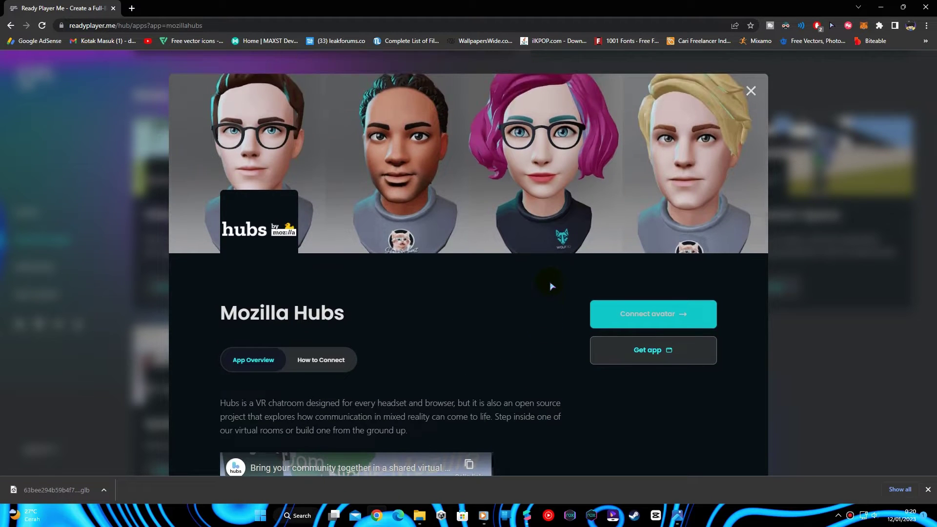
{"action": "left_click", "coordinate": [659, 312]}
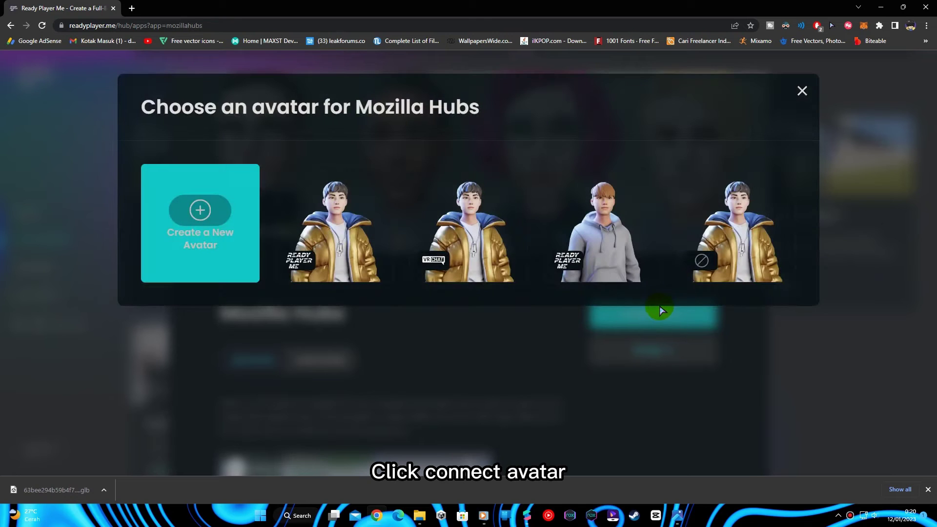
{"action": "left_click", "coordinate": [185, 209]}
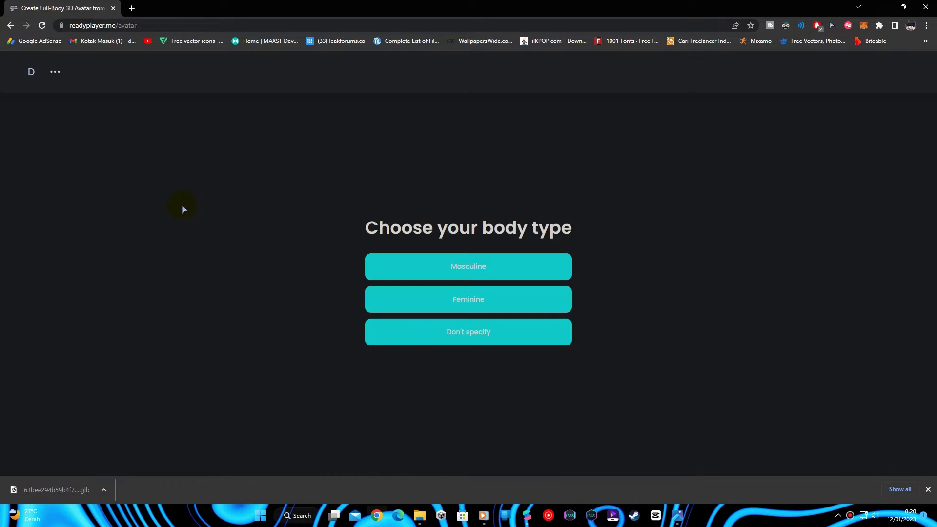
{"action": "left_click", "coordinate": [496, 269]}
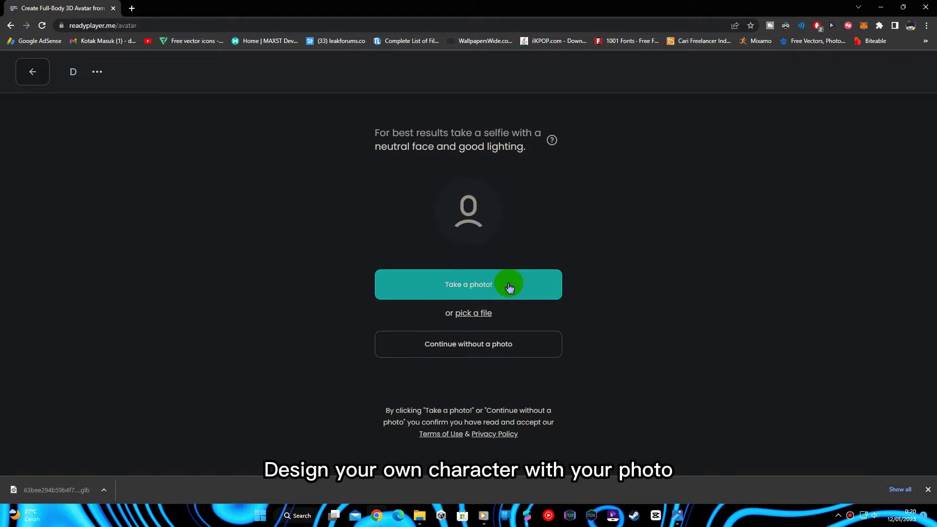
Step: Upload the portrait photo IMG20201203041300.jpg from the My Photos folder and accept it as the avatar's source
{"action": "left_click", "coordinate": [490, 313]}
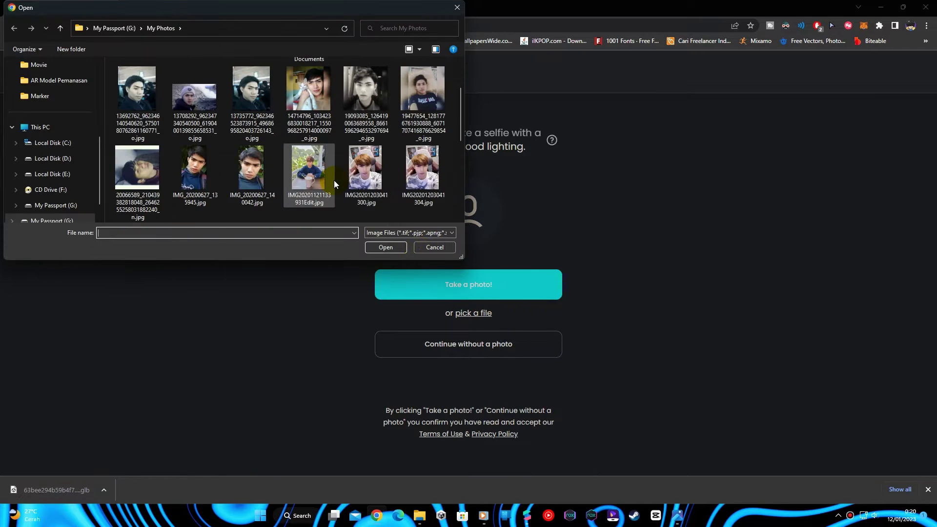
{"action": "scroll", "coordinate": [334, 181], "scroll_direction": "down", "scroll_amount": 1}
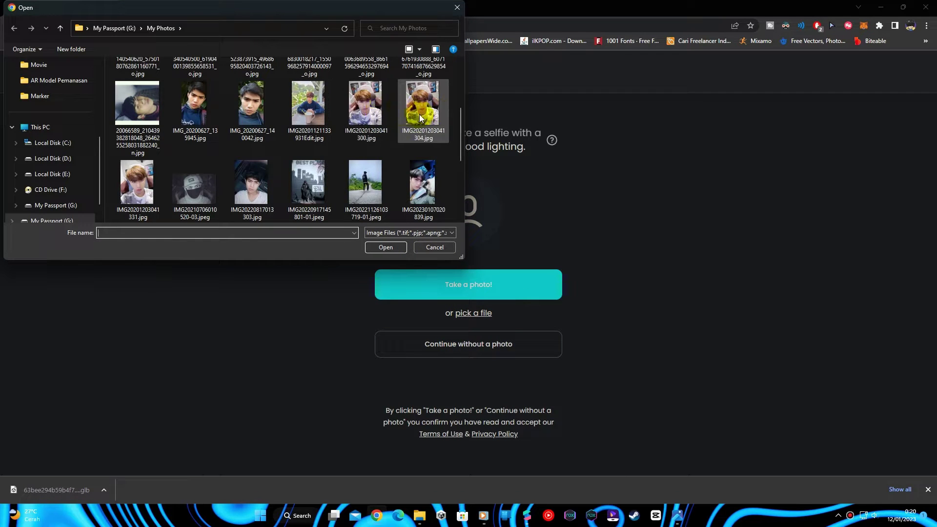
{"action": "double_click", "coordinate": [365, 116]}
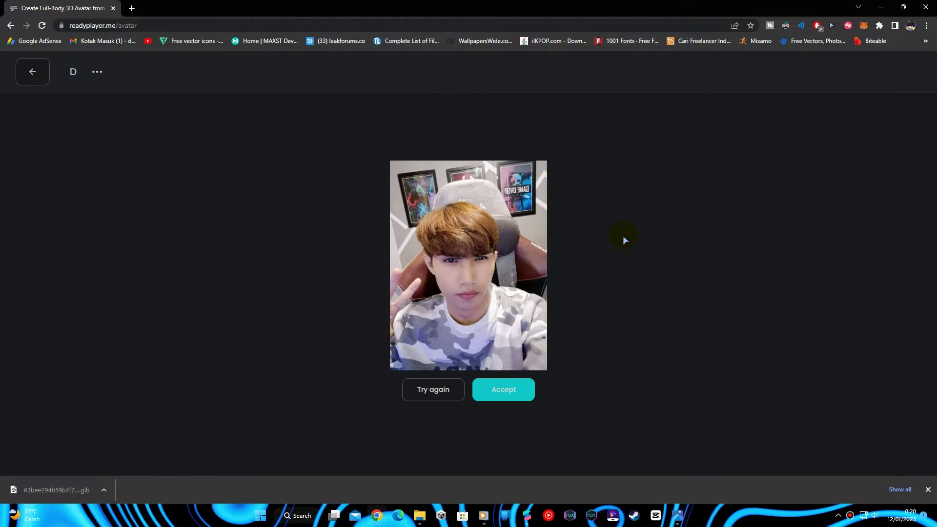
{"action": "left_click", "coordinate": [510, 396]}
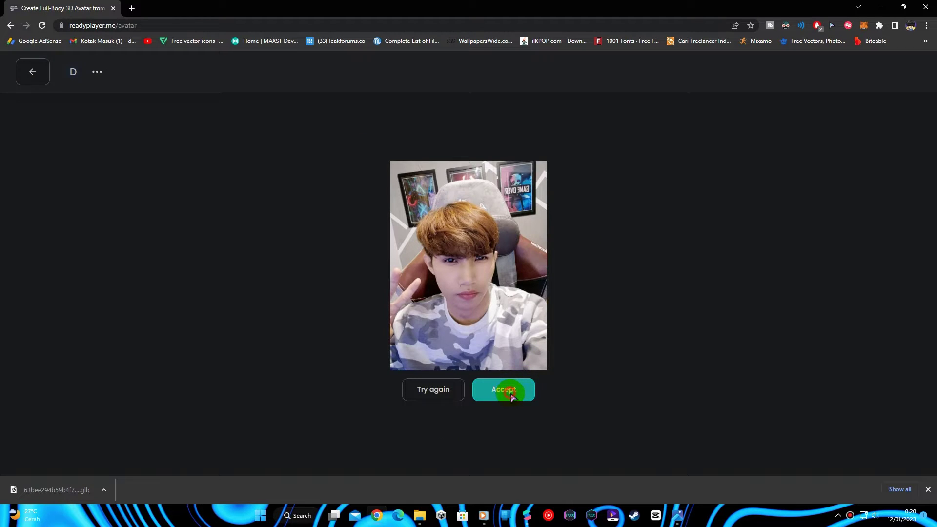
{"action": "left_click", "coordinate": [510, 396]}
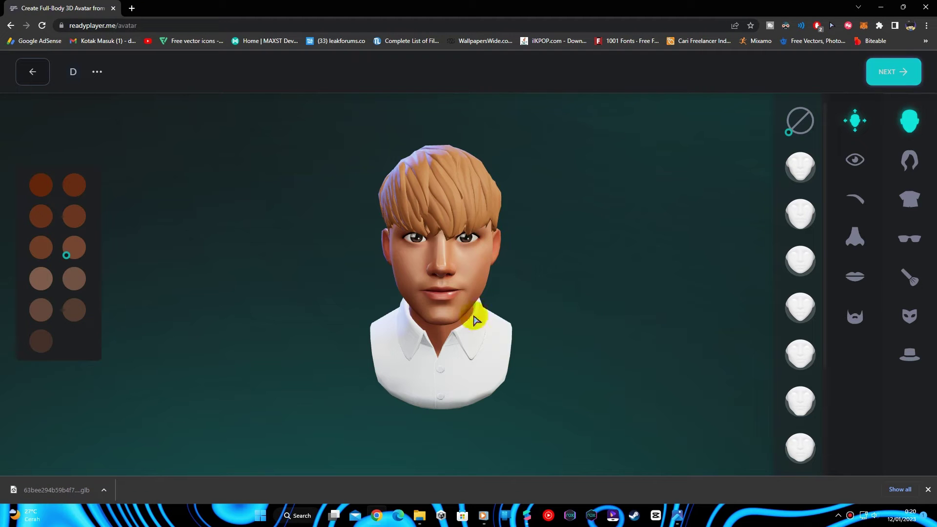
Step: Compare light and dark skin tones on the avatar and set the skin colour to the lightest one
{"action": "left_click_drag", "start_coordinate": [429, 305], "coordinate": [360, 282]}
{"action": "left_click", "coordinate": [40, 188]}
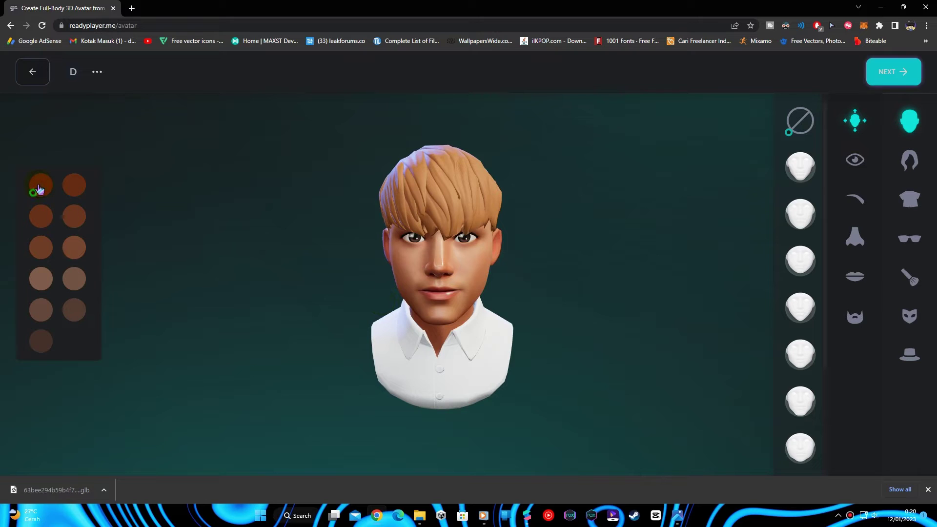
{"action": "left_click", "coordinate": [42, 345]}
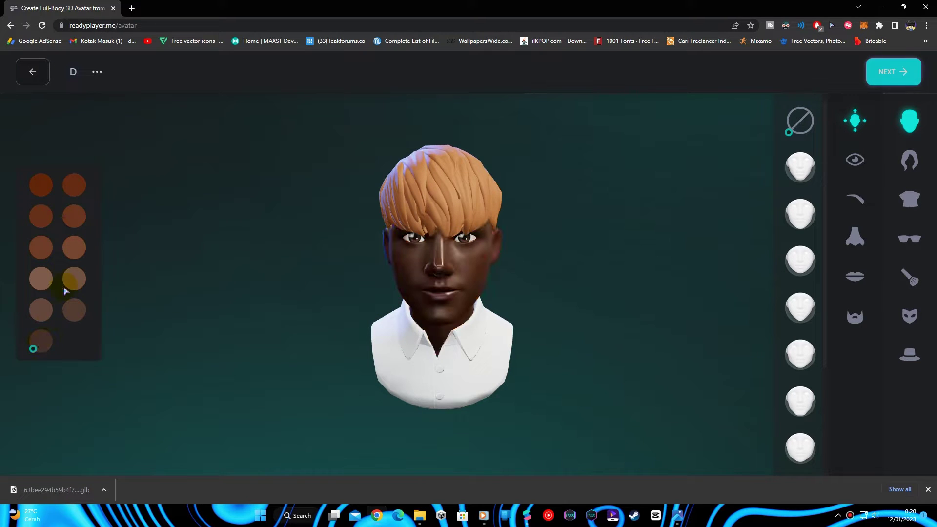
{"action": "left_click", "coordinate": [79, 223]}
{"action": "left_click", "coordinate": [43, 191]}
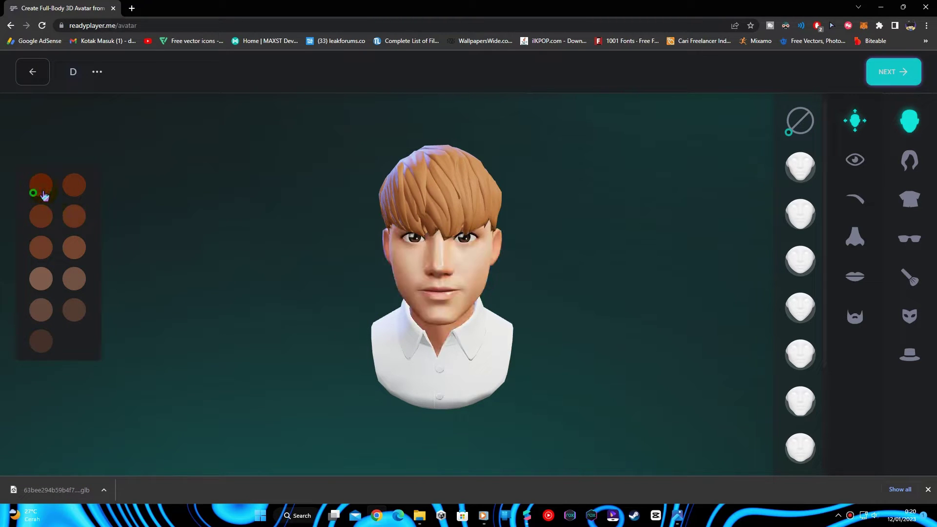
{"action": "left_click", "coordinate": [417, 270]}
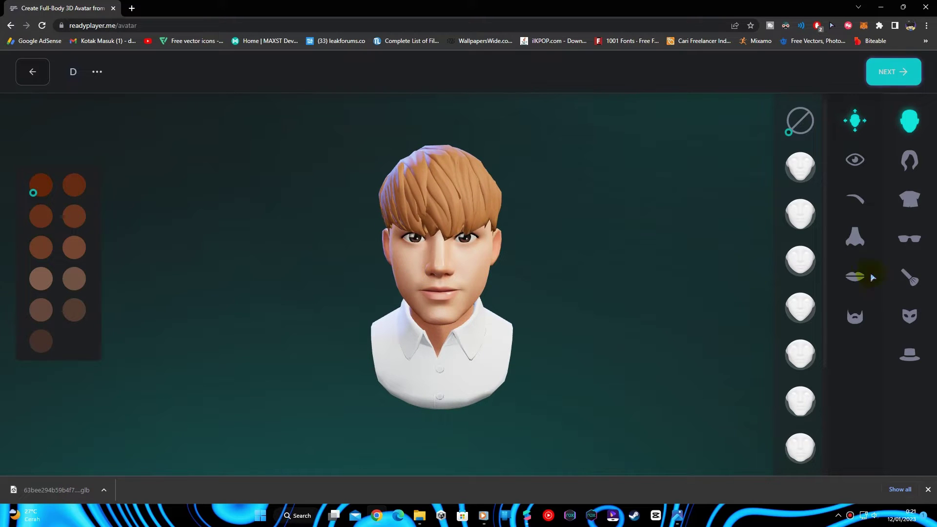
{"action": "scroll", "coordinate": [818, 317], "scroll_direction": "down", "scroll_amount": 3}
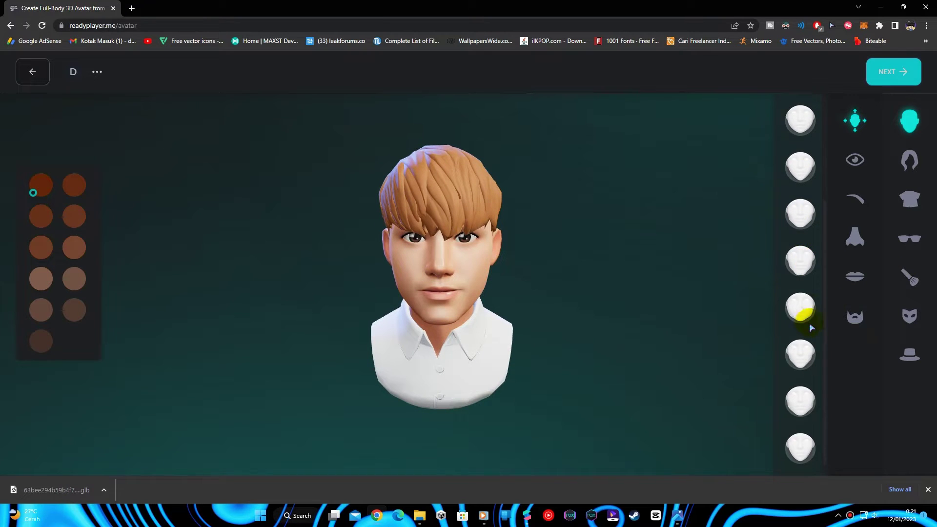
{"action": "left_click", "coordinate": [855, 161]}
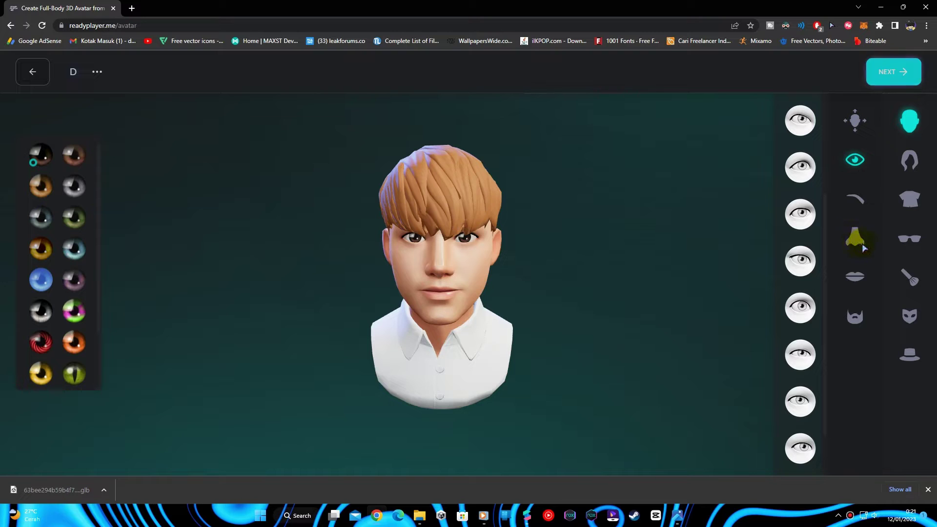
Step: Try a short slicked-back, a tied-back and a side-swept hairstyle on the avatar, checking them from different angles
{"action": "left_click", "coordinate": [909, 161]}
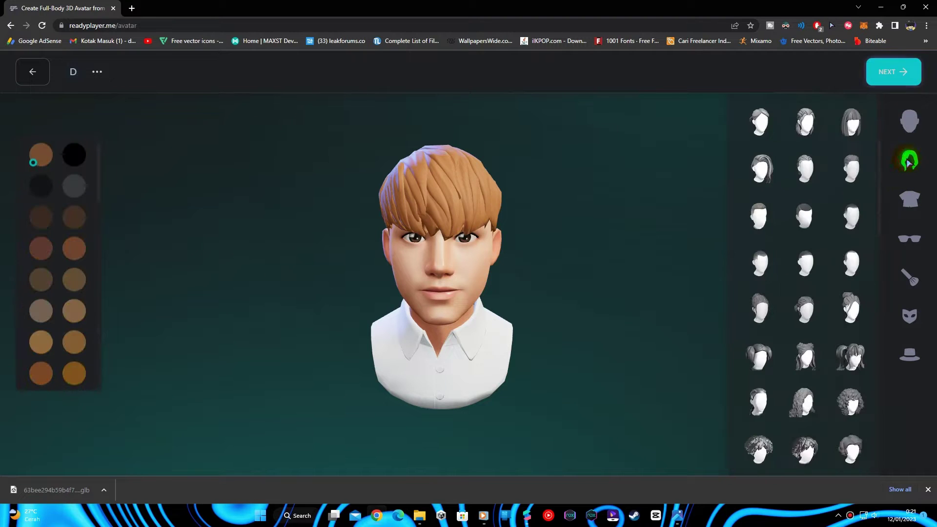
{"action": "left_click", "coordinate": [849, 166]}
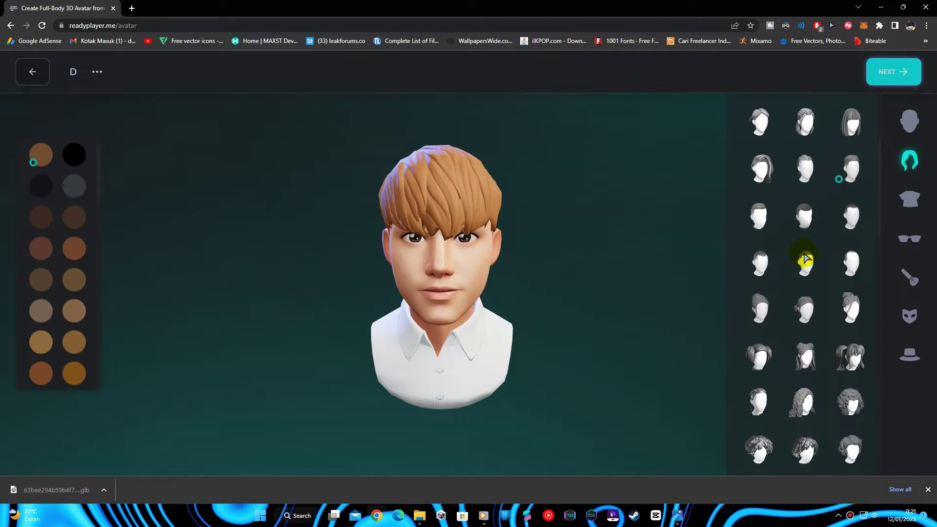
{"action": "left_click_drag", "start_coordinate": [464, 253], "coordinate": [382, 255]}
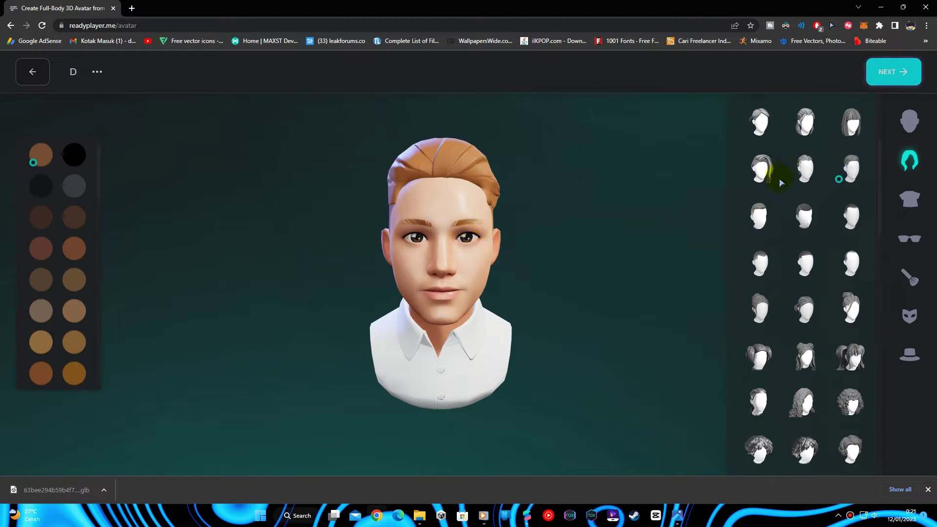
{"action": "scroll", "coordinate": [847, 290], "scroll_direction": "down", "scroll_amount": 5}
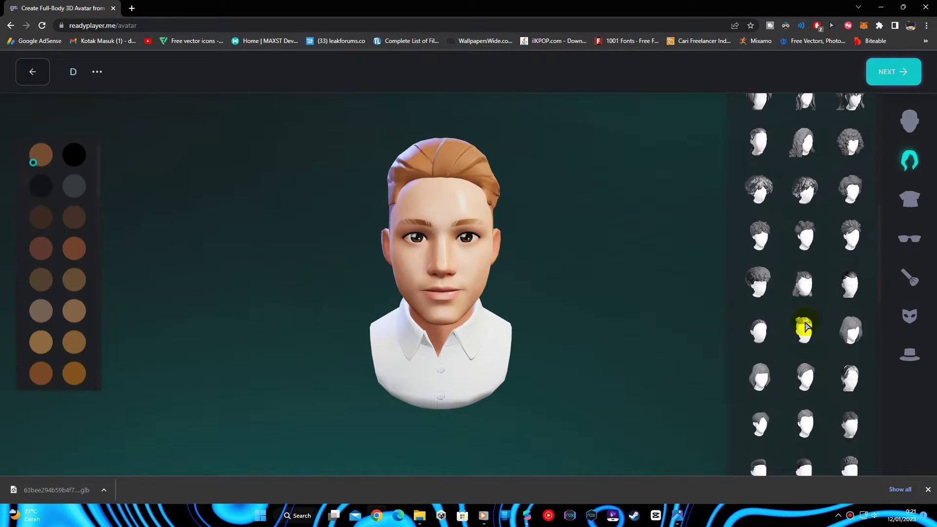
{"action": "left_click", "coordinate": [803, 329]}
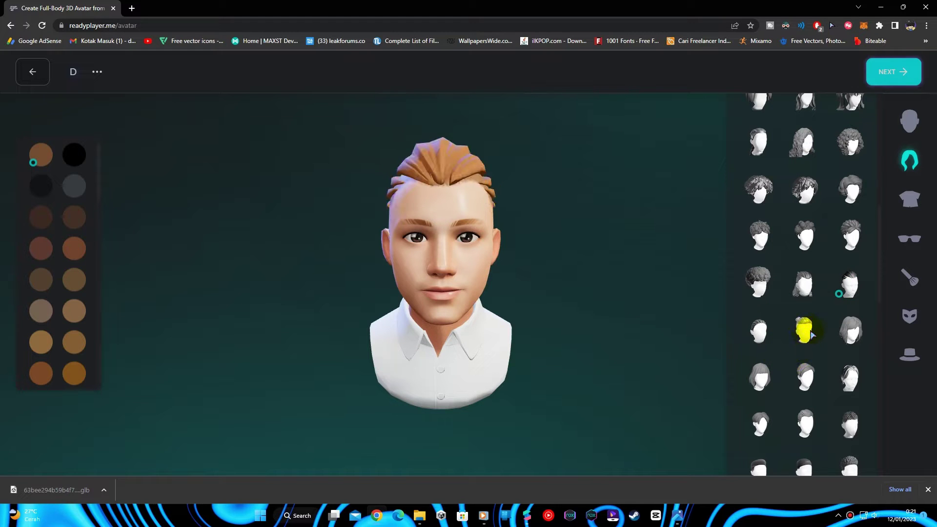
{"action": "mouse_move", "coordinate": [508, 298]}
{"action": "left_mouse_down"}
{"action": "mouse_move", "coordinate": [387, 291]}
{"action": "mouse_move", "coordinate": [491, 298]}
{"action": "left_mouse_up"}
{"action": "left_click", "coordinate": [802, 329]}
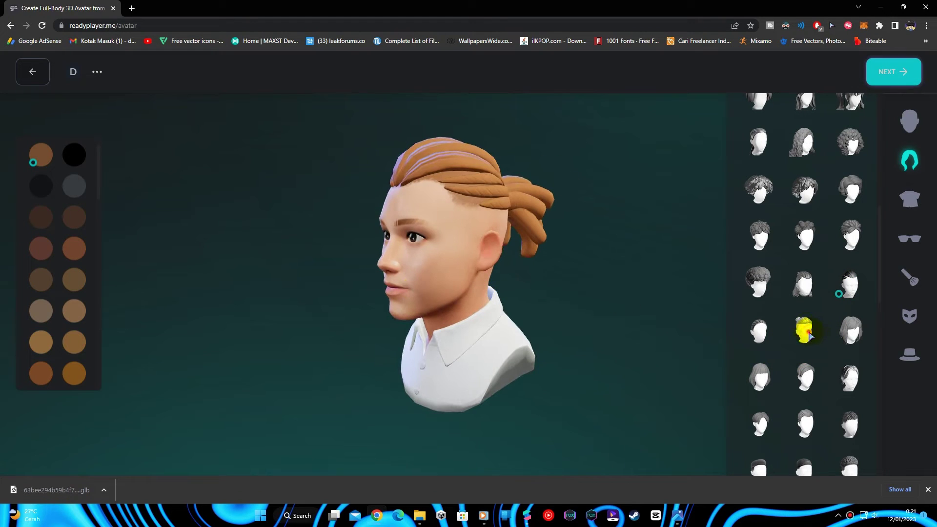
{"action": "left_click", "coordinate": [804, 377]}
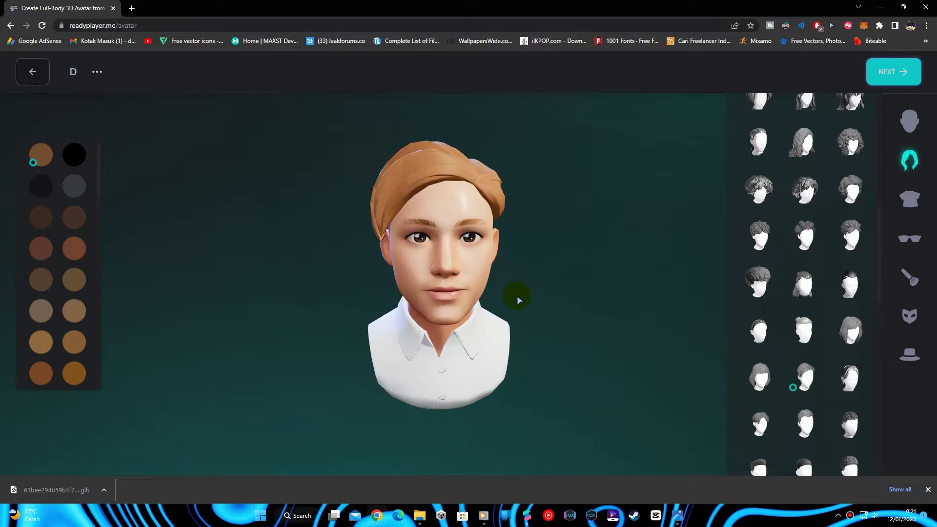
{"action": "mouse_move", "coordinate": [516, 297]}
{"action": "left_mouse_down"}
{"action": "mouse_move", "coordinate": [387, 299]}
{"action": "mouse_move", "coordinate": [539, 299]}
{"action": "mouse_move", "coordinate": [514, 299]}
{"action": "left_mouse_up"}
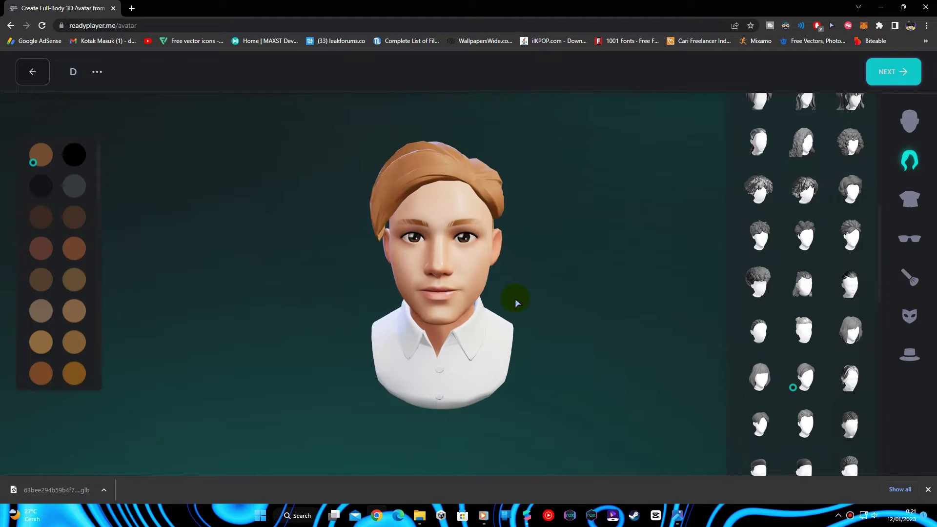
Step: Give the avatar the short centre-parted hairstyle and set the hair colour to off-black
{"action": "scroll", "coordinate": [863, 350], "scroll_direction": "down", "scroll_amount": 3}
{"action": "scroll", "coordinate": [841, 350], "scroll_direction": "down", "scroll_amount": 1}
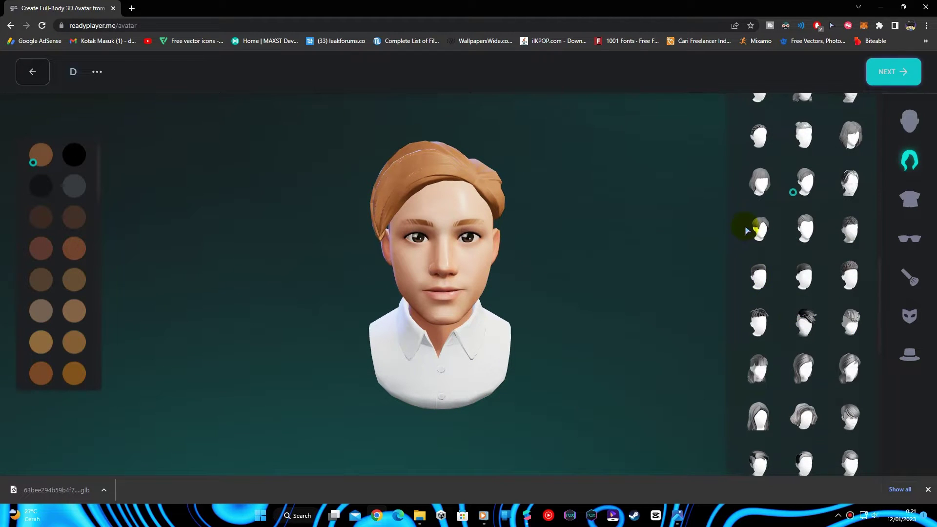
{"action": "left_click", "coordinate": [755, 227]}
{"action": "left_click_drag", "start_coordinate": [561, 283], "coordinate": [457, 270]}
{"action": "left_click", "coordinate": [41, 190]}
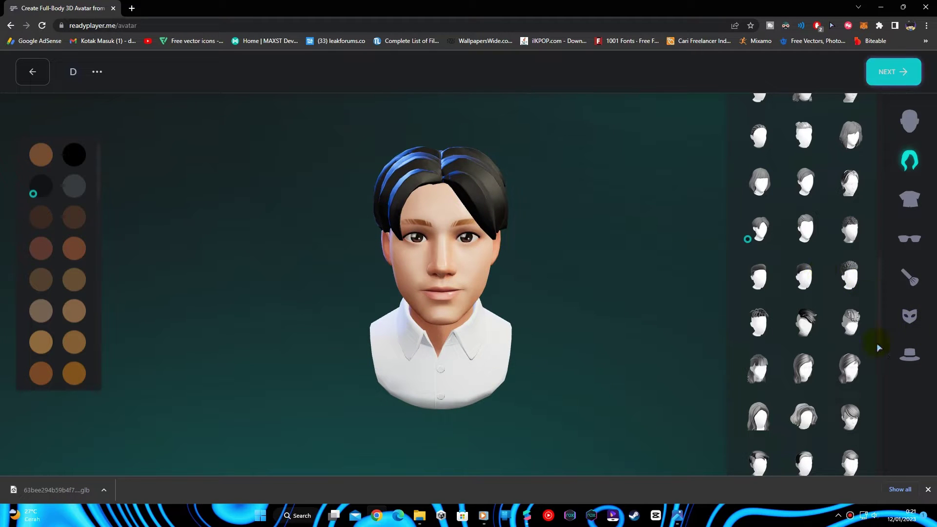
Step: Dress the avatar in the olive-green open jacket over a dark brown shirt
{"action": "scroll", "coordinate": [878, 348], "scroll_direction": "down", "scroll_amount": 3}
{"action": "scroll", "coordinate": [882, 353], "scroll_direction": "up", "scroll_amount": 6}
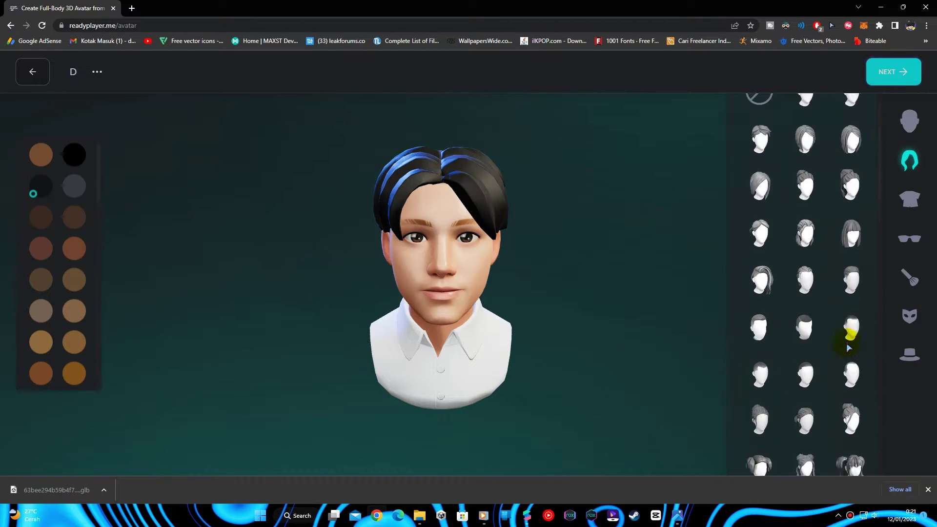
{"action": "left_click", "coordinate": [911, 241]}
{"action": "left_click", "coordinate": [912, 217]}
{"action": "scroll", "coordinate": [816, 299], "scroll_direction": "down", "scroll_amount": 3}
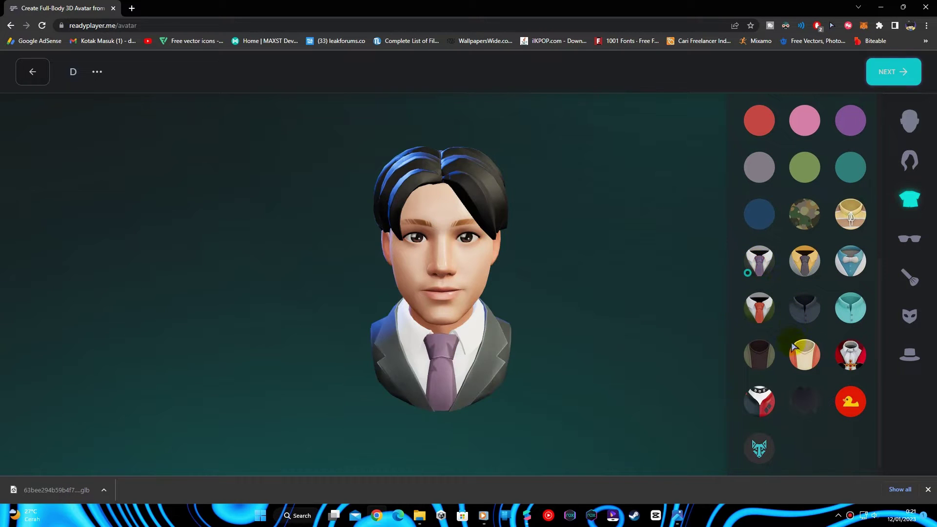
{"action": "left_click", "coordinate": [763, 360]}
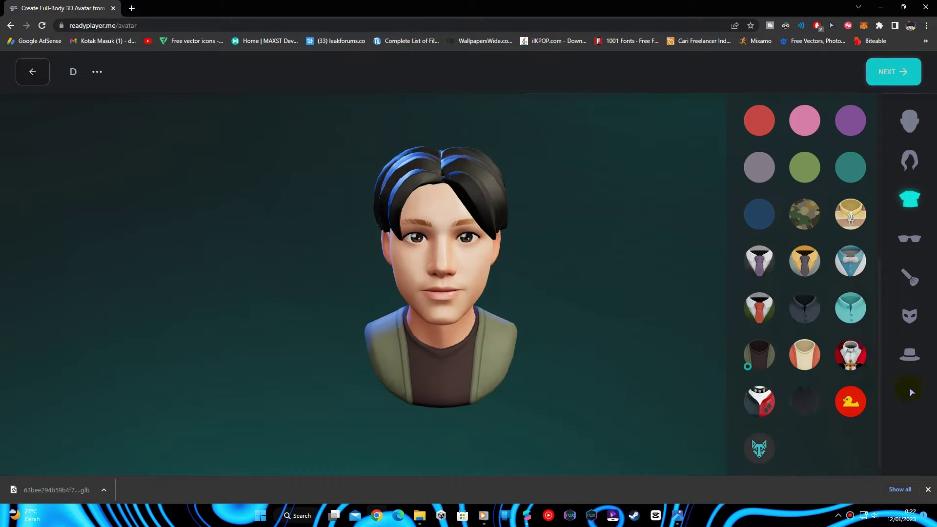
Step: Look through the makeup, mask and headwear options without choosing any, and finish the avatar
{"action": "left_click", "coordinate": [913, 278]}
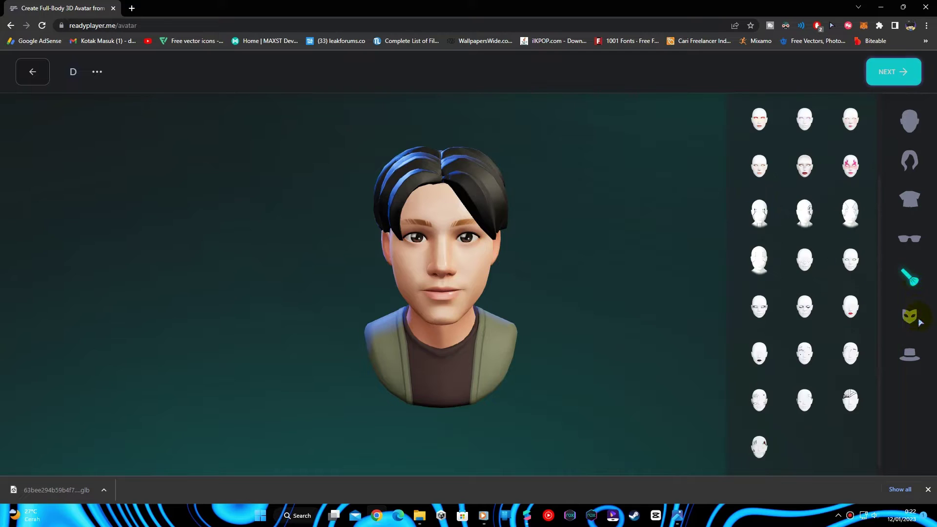
{"action": "left_click", "coordinate": [912, 318]}
{"action": "left_click", "coordinate": [914, 361]}
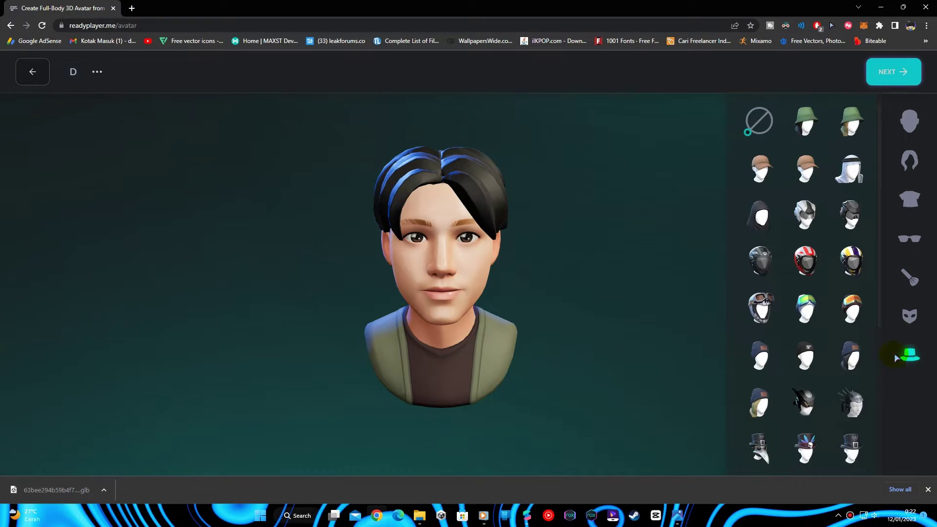
{"action": "left_click", "coordinate": [893, 72]}
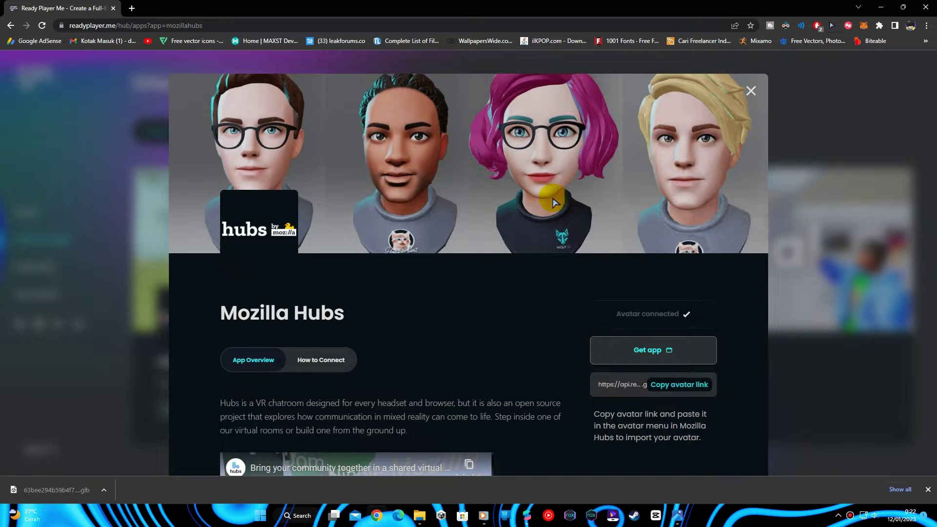
Step: Copy the avatar link from the Mozilla Hubs page and open it in a new browser tab to download the GLB model
{"action": "scroll", "coordinate": [556, 202], "scroll_direction": "down", "scroll_amount": 4}
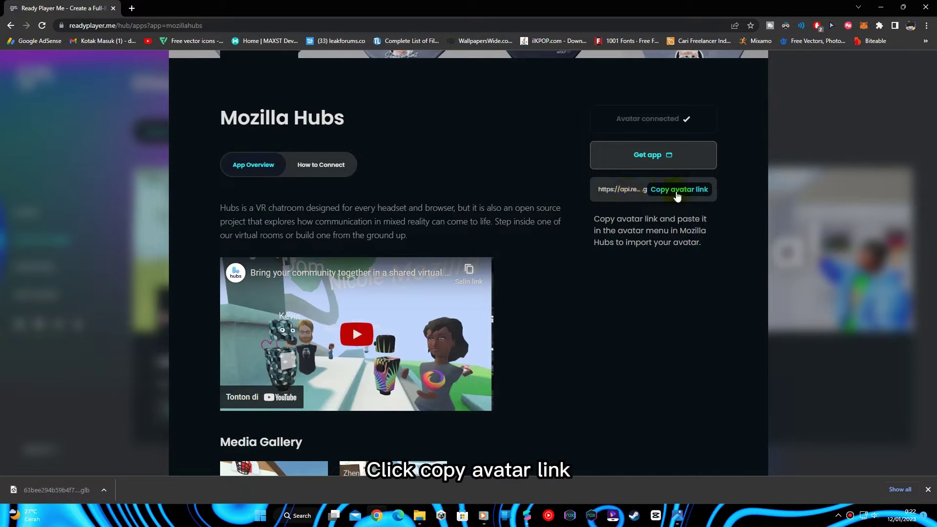
{"action": "left_click", "coordinate": [686, 192]}
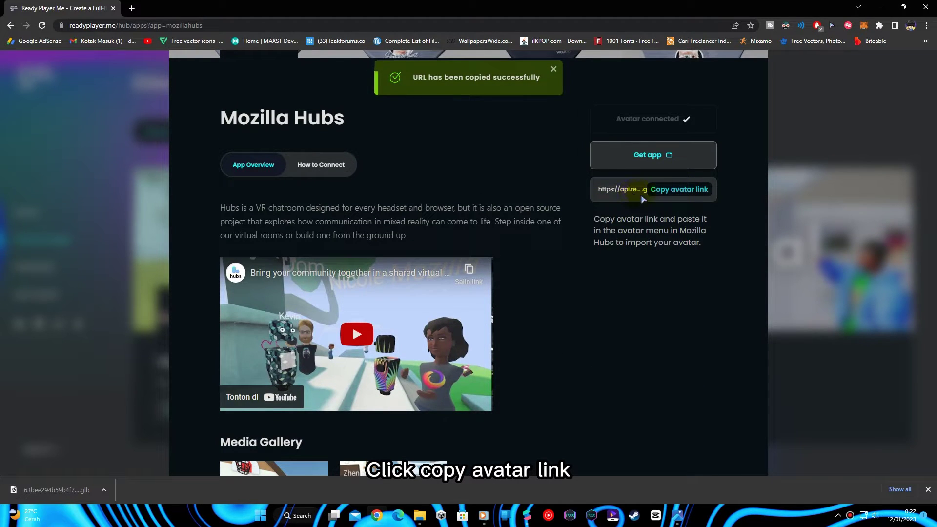
{"action": "left_click", "coordinate": [132, 8]}
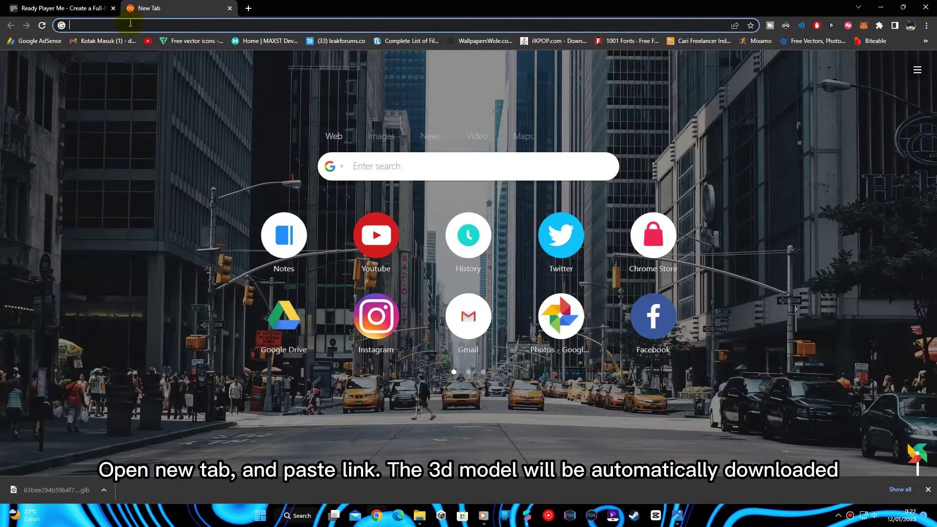
{"action": "right_click", "coordinate": [130, 27]}
{"action": "left_click", "coordinate": [156, 89]}
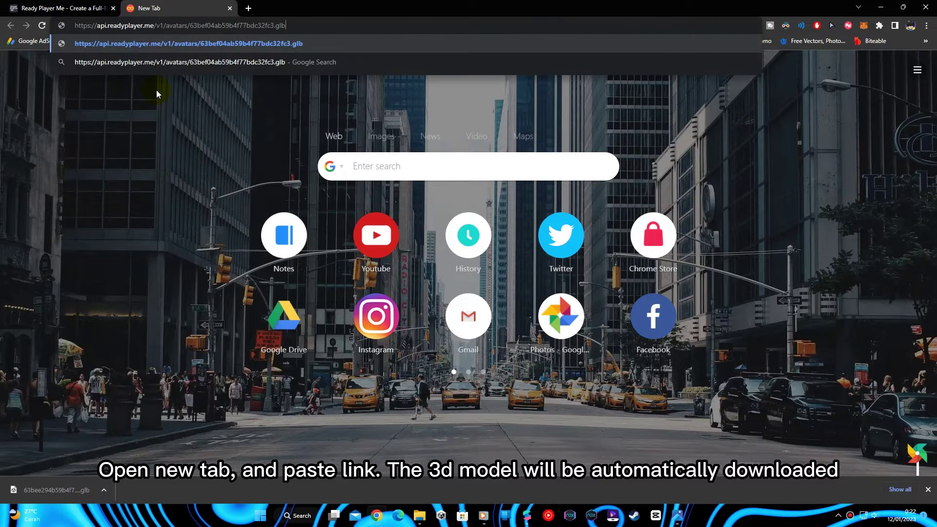
{"action": "key", "text": "Return"}
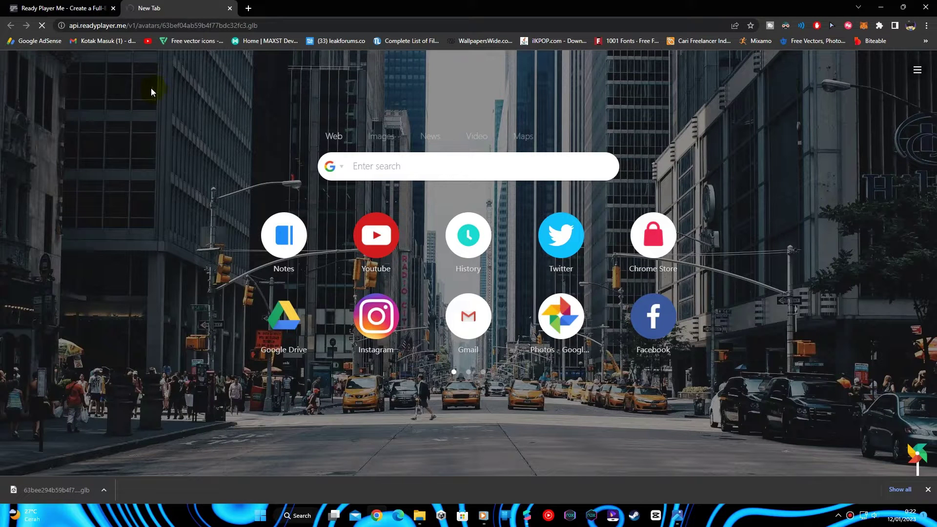
{"action": "left_click", "coordinate": [928, 490]}
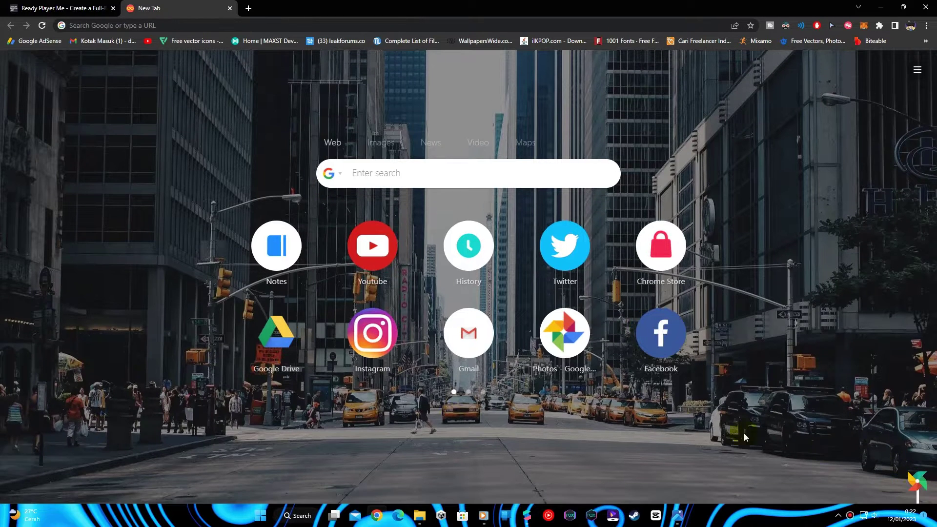
Step: Open the browser's download list and show the newest GLB file in its folder
{"action": "left_click", "coordinate": [926, 26]}
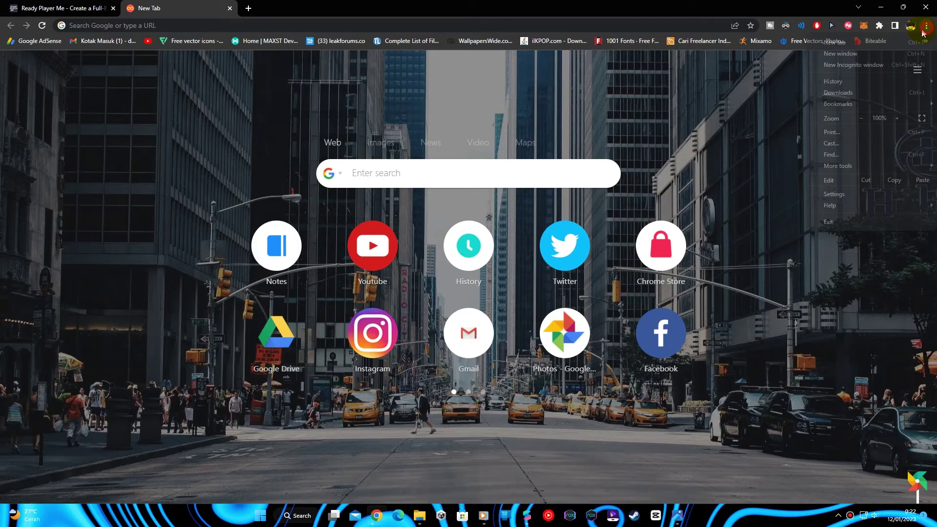
{"action": "left_click", "coordinate": [846, 93]}
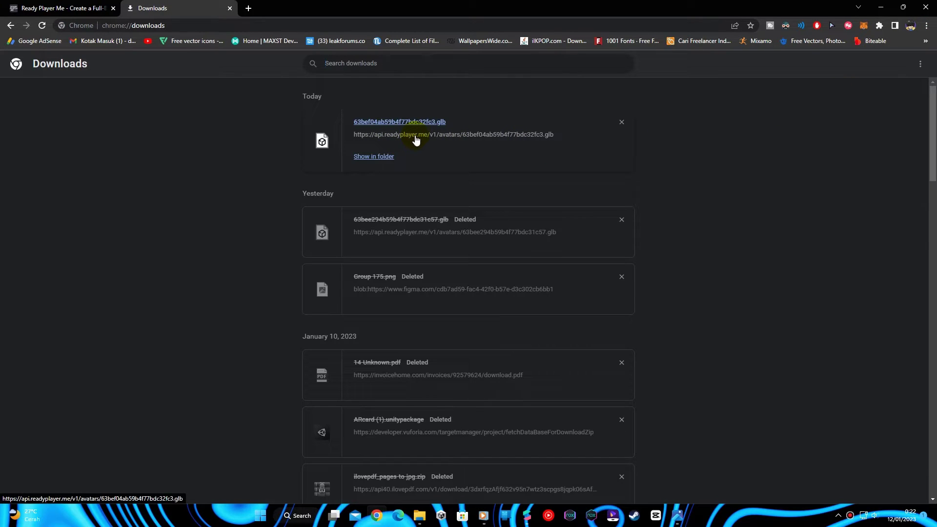
{"action": "key", "text": "XF86AudioLowerVolume"}
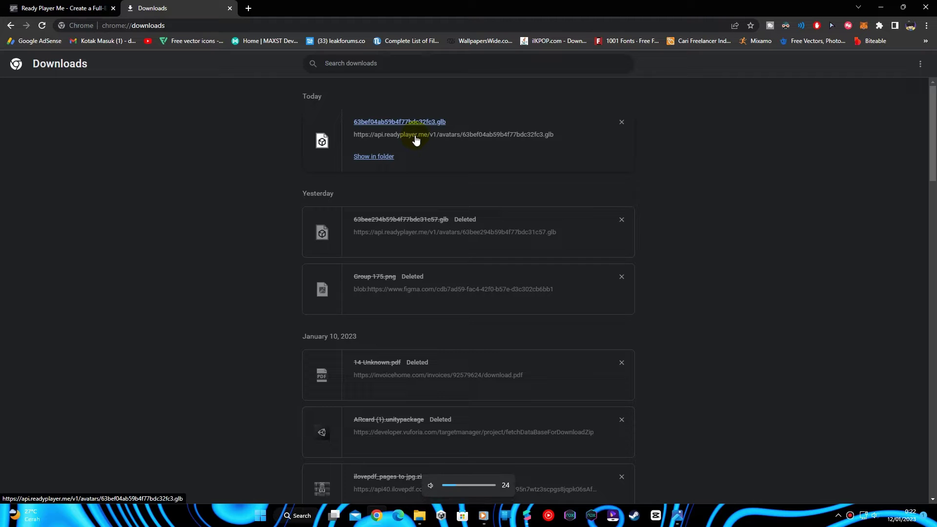
{"action": "left_click", "coordinate": [382, 157]}
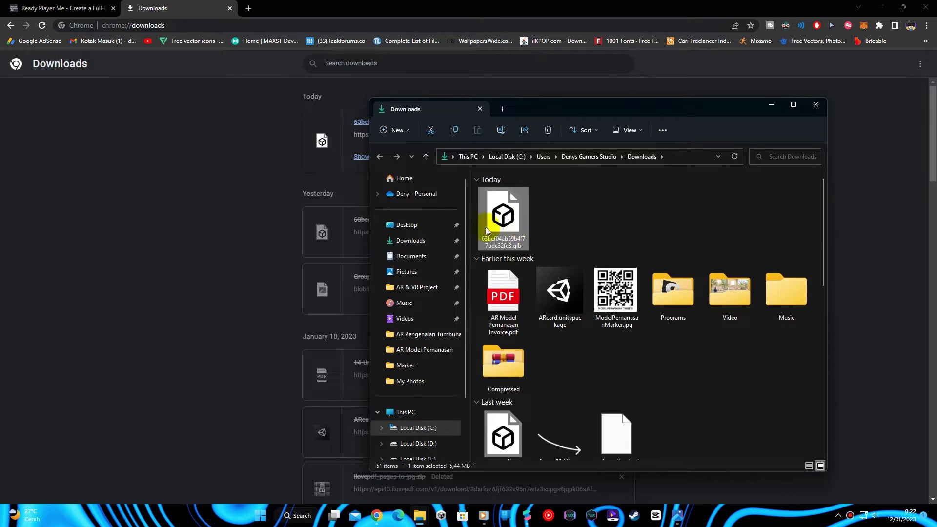
Step: Rename the downloaded GLB file as Avatar, keeping its .glb extension
{"action": "left_click", "coordinate": [495, 240]}
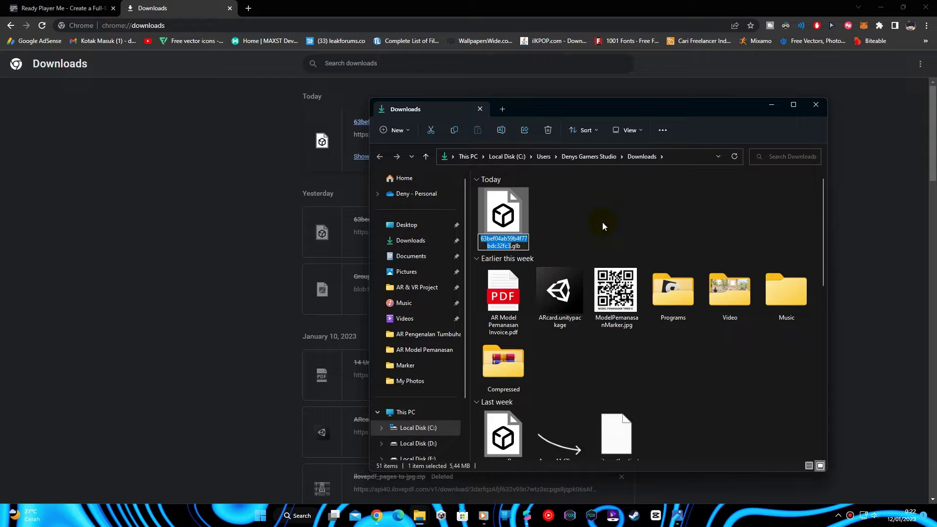
{"action": "type", "text": "Avata"}
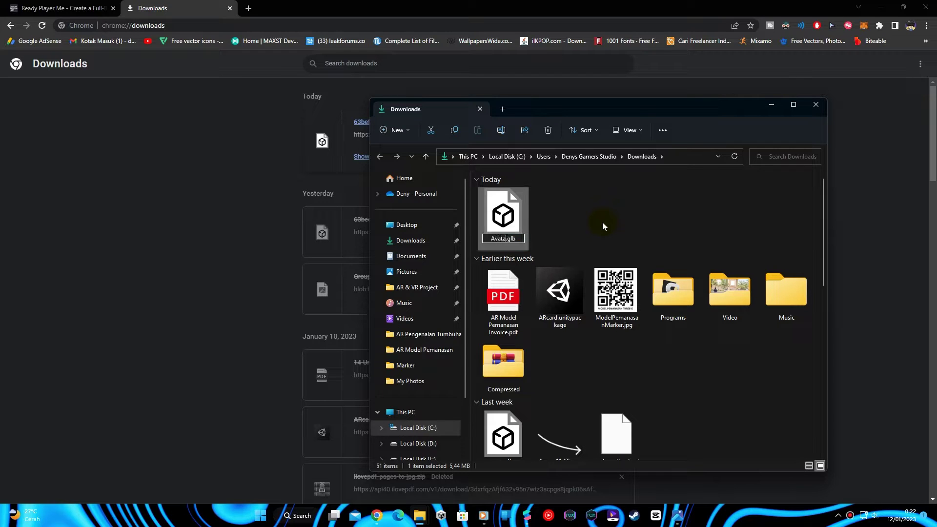
{"action": "type", "text": "r"}
{"action": "key", "text": "Return"}
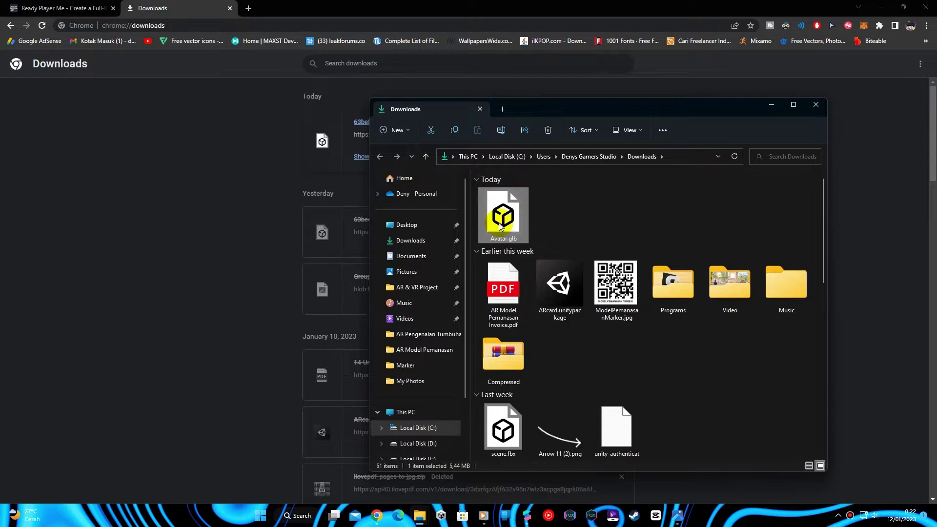
Step: Search the computer for Blender and launch it
{"action": "left_click", "coordinate": [229, 391]}
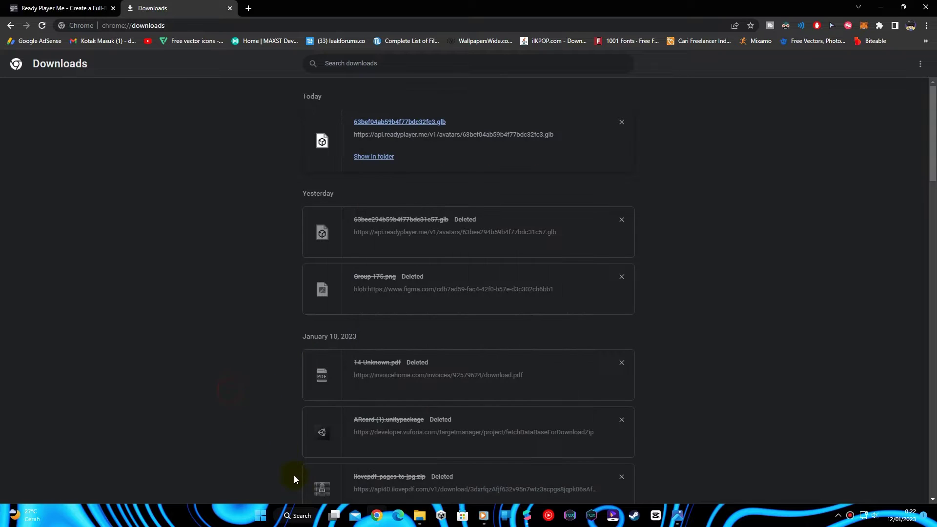
{"action": "left_click", "coordinate": [303, 516]}
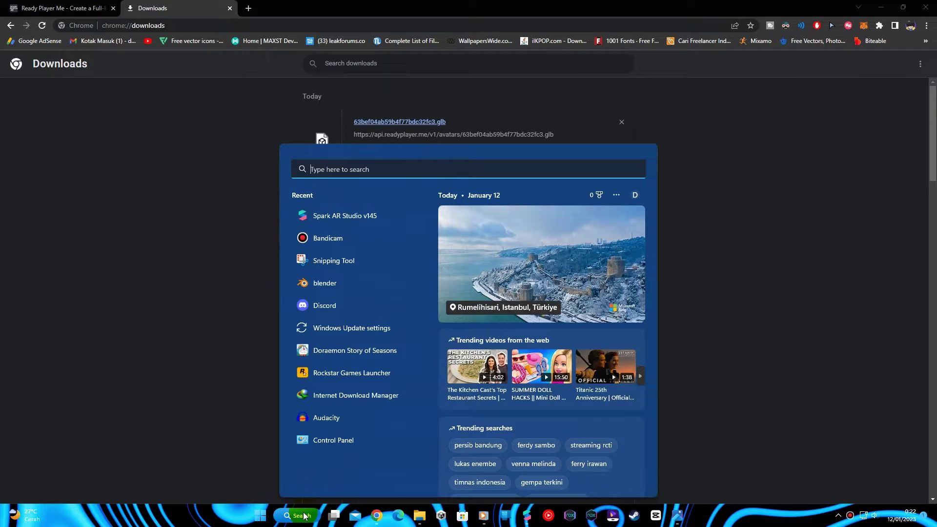
{"action": "type", "text": "lender"}
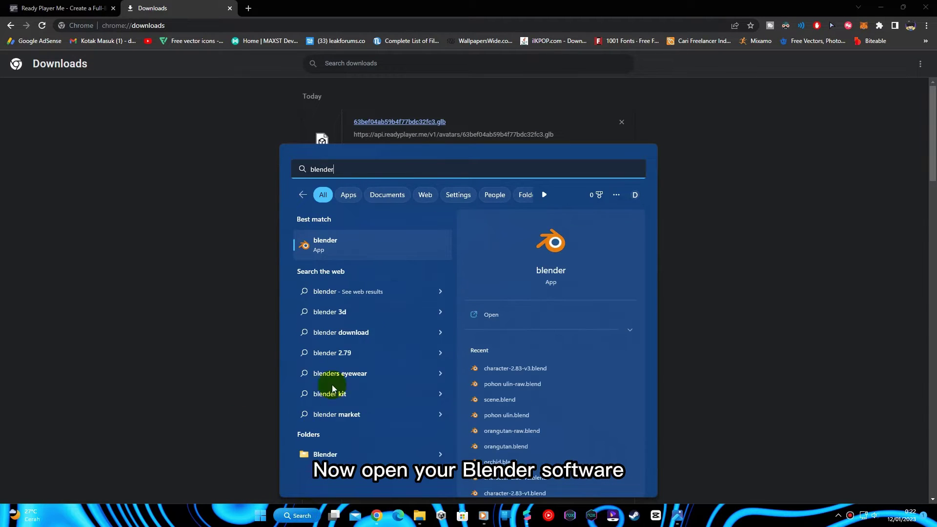
{"action": "left_click", "coordinate": [337, 243]}
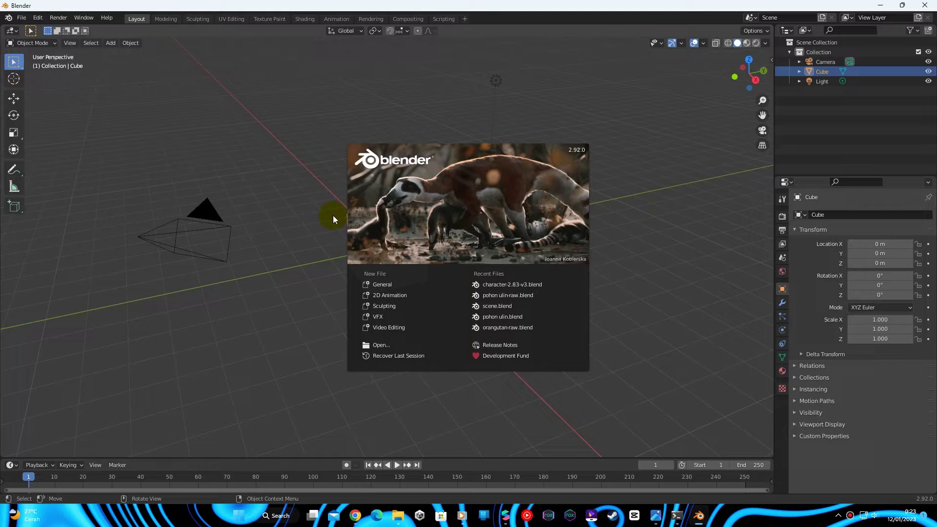
Step: Dismiss the splash screen and delete the default cube from the scene
{"action": "left_click", "coordinate": [667, 204]}
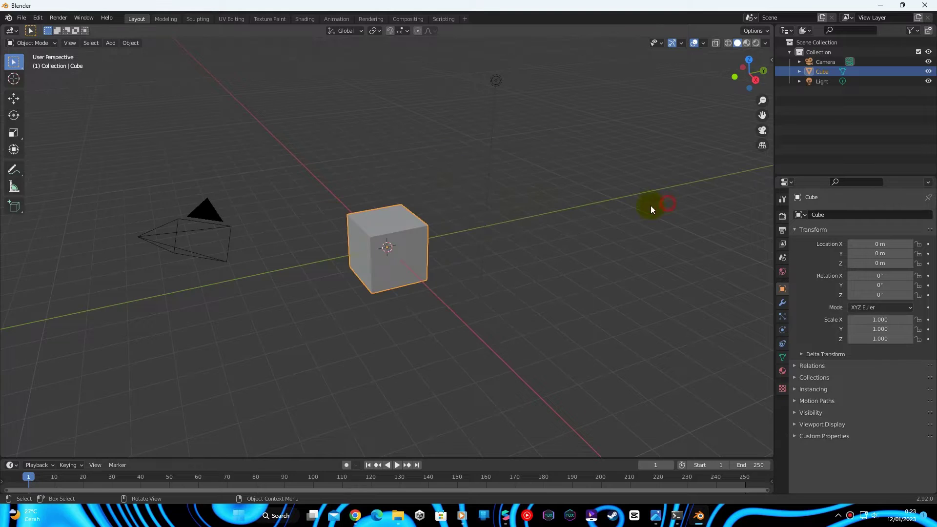
{"action": "right_click", "coordinate": [406, 244]}
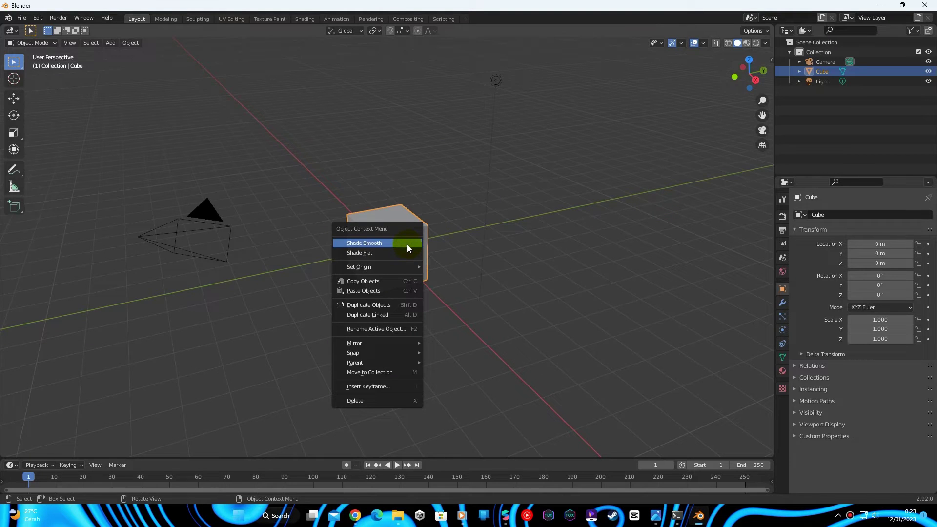
{"action": "left_click", "coordinate": [374, 400]}
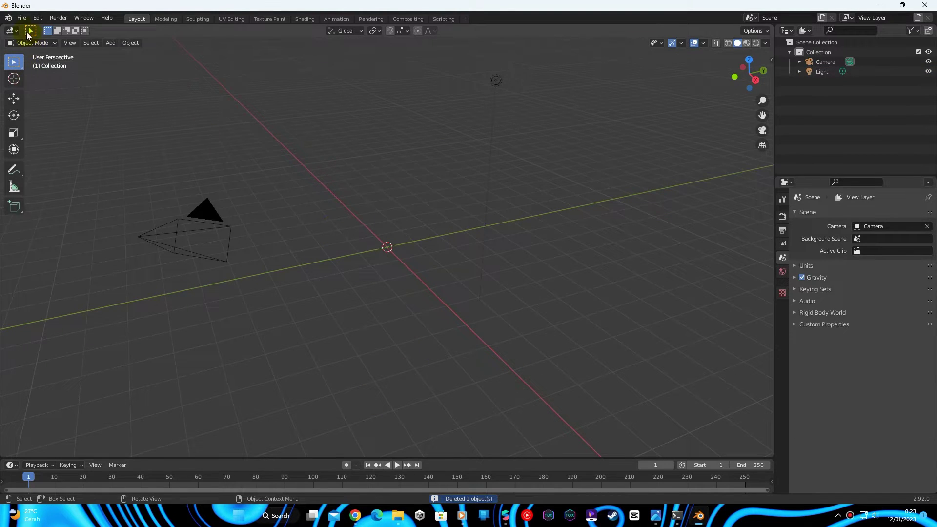
Step: Import Avatar.glb from the Downloads folder into the scene as a glTF 2.0 model
{"action": "left_click", "coordinate": [23, 18]}
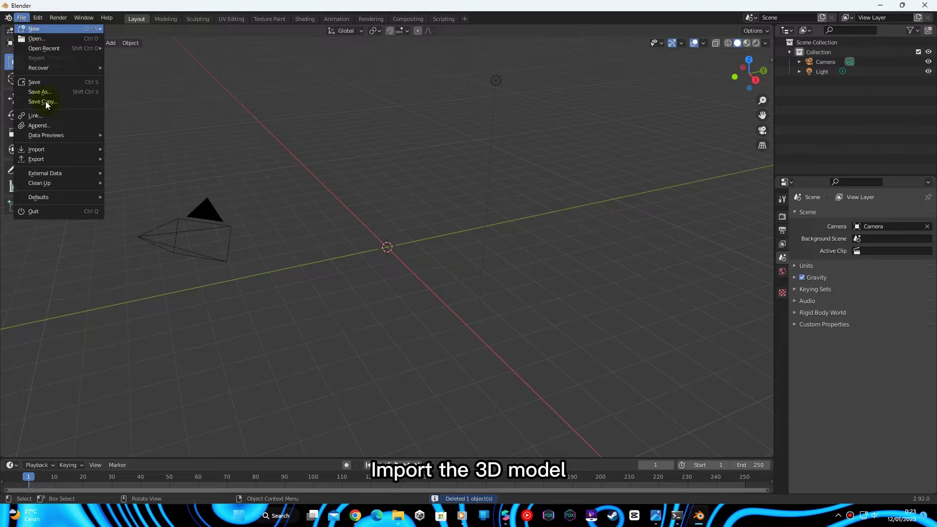
{"action": "mouse_move", "coordinate": [63, 148]}
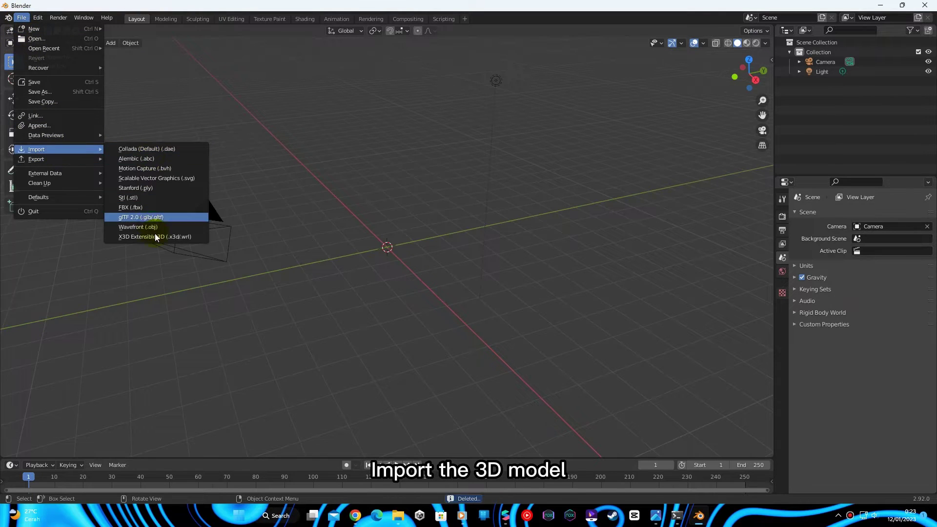
{"action": "left_click", "coordinate": [159, 216]}
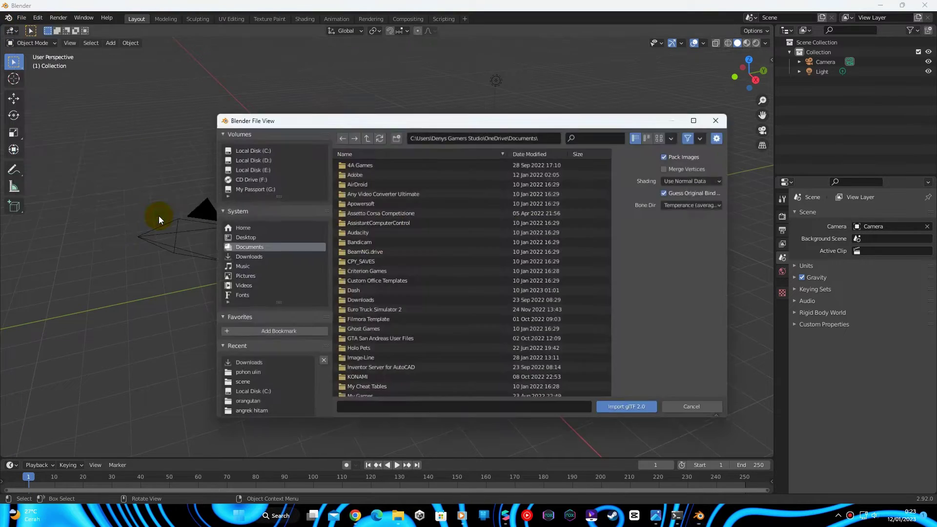
{"action": "left_click", "coordinate": [245, 257]}
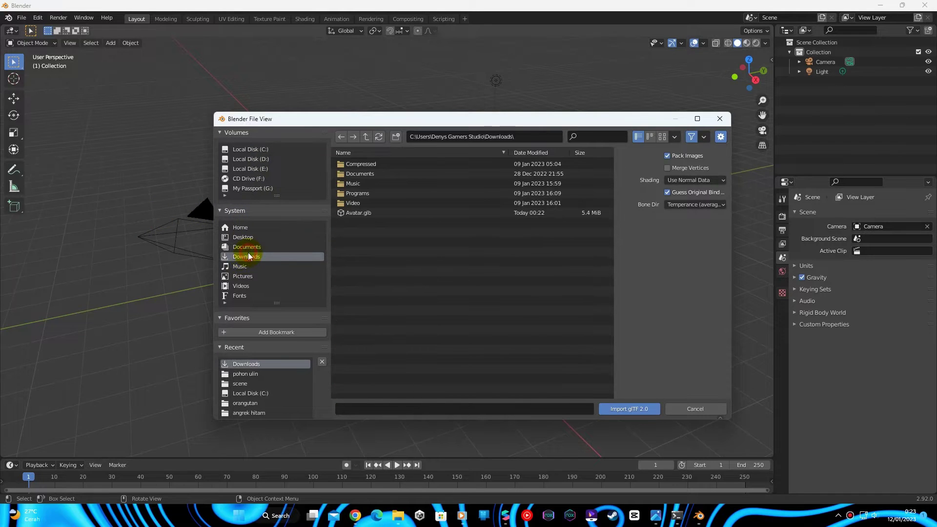
{"action": "left_click", "coordinate": [374, 213]}
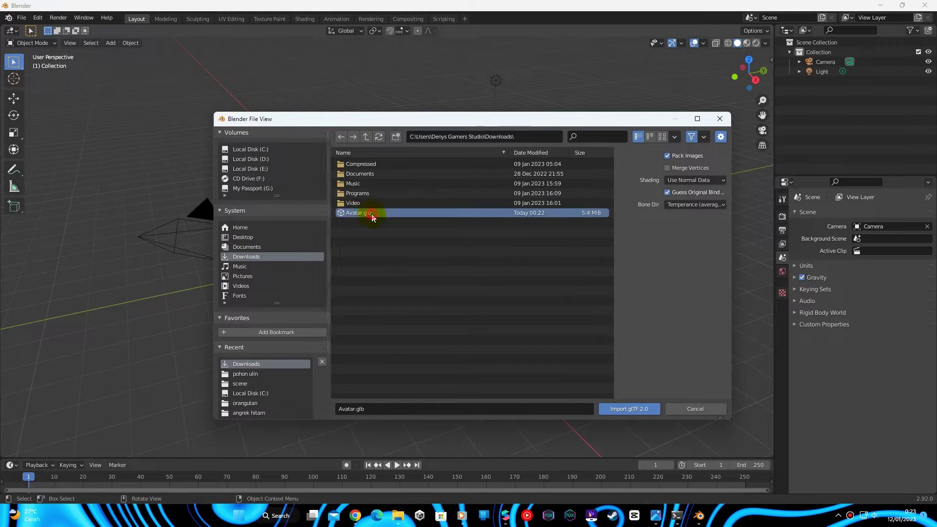
{"action": "left_click", "coordinate": [616, 412]}
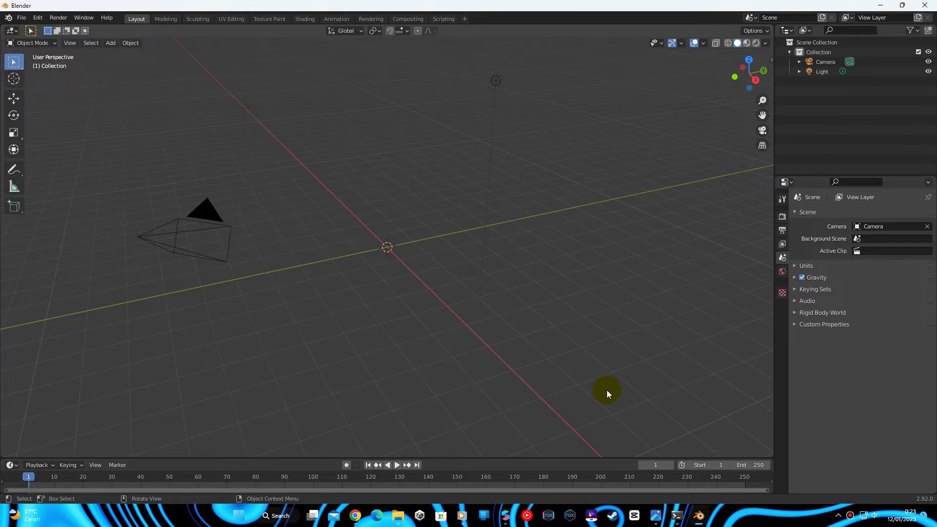
{"action": "scroll", "coordinate": [398, 225], "scroll_direction": "up", "scroll_amount": 10}
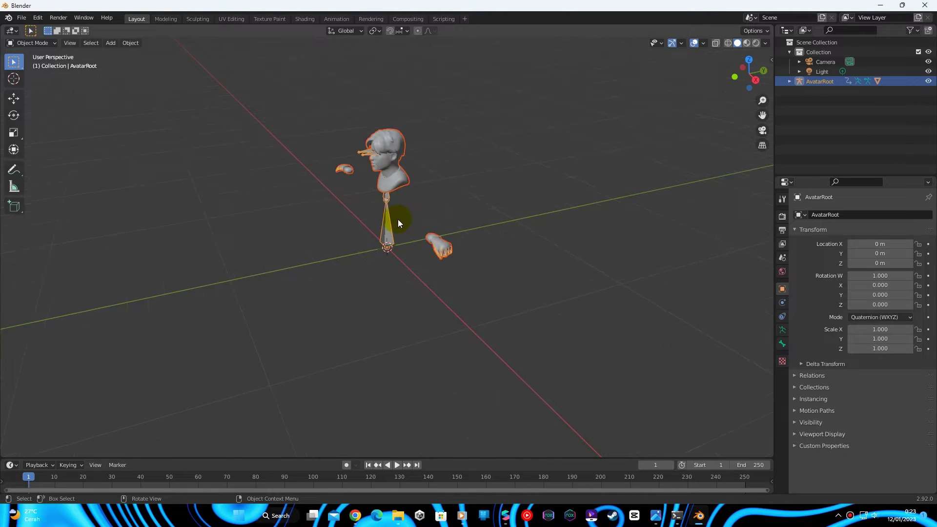
{"action": "right_click", "coordinate": [298, 192]}
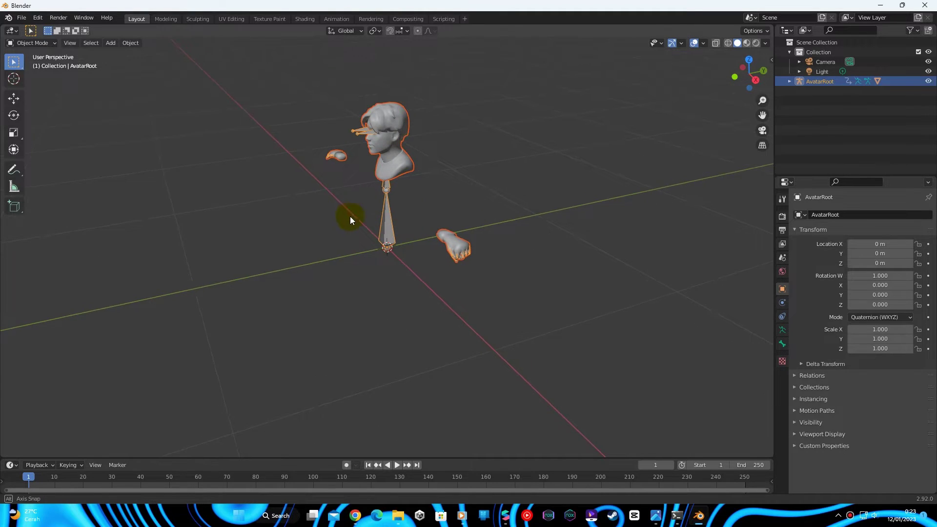
{"action": "middle_click_drag", "start_coordinate": [350, 216], "coordinate": [427, 175]}
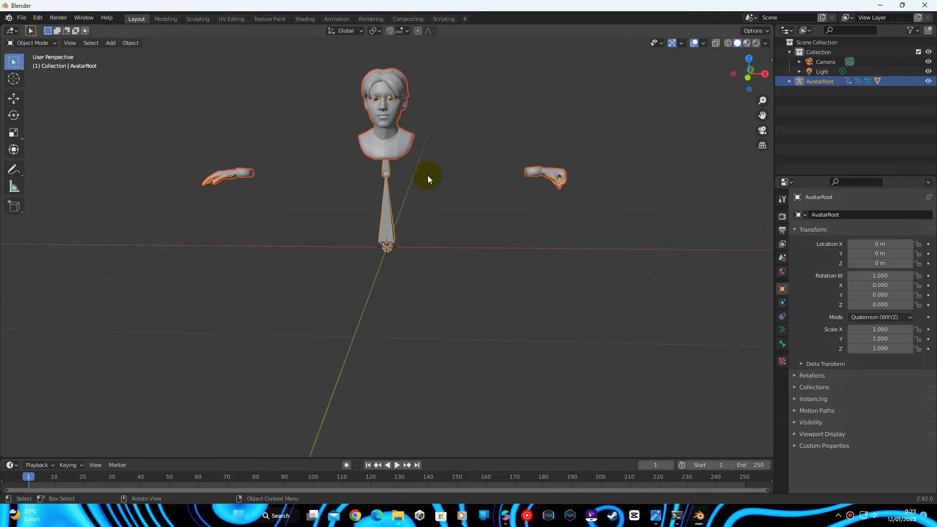
Step: Show the avatar in Material Preview shading and examine the AvatarRoot hierarchy down to the Wolf3D_Avatar vertex groups
{"action": "left_click", "coordinate": [747, 43]}
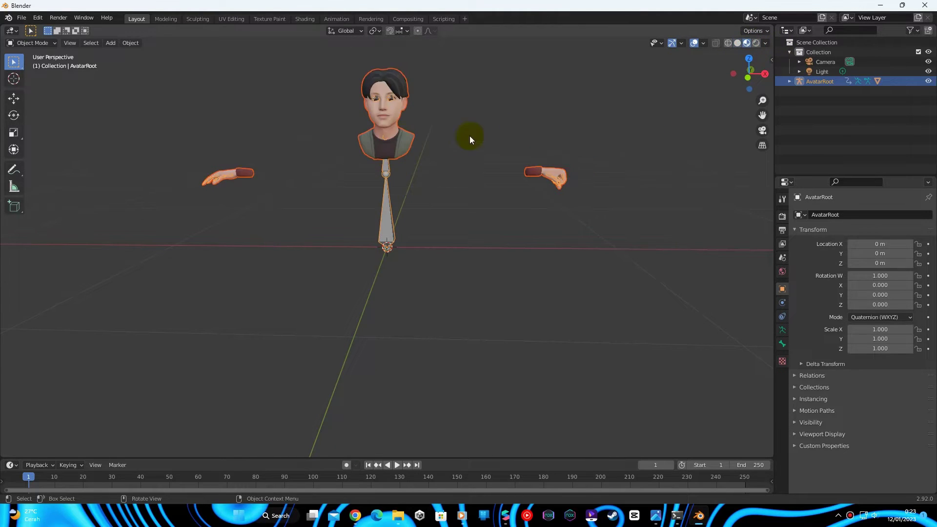
{"action": "mouse_move", "coordinate": [470, 136]}
{"action": "middle_mouse_down"}
{"action": "mouse_move", "coordinate": [409, 143]}
{"action": "mouse_move", "coordinate": [520, 147]}
{"action": "mouse_move", "coordinate": [408, 151]}
{"action": "mouse_move", "coordinate": [437, 149]}
{"action": "middle_mouse_up"}
{"action": "left_click", "coordinate": [790, 81]}
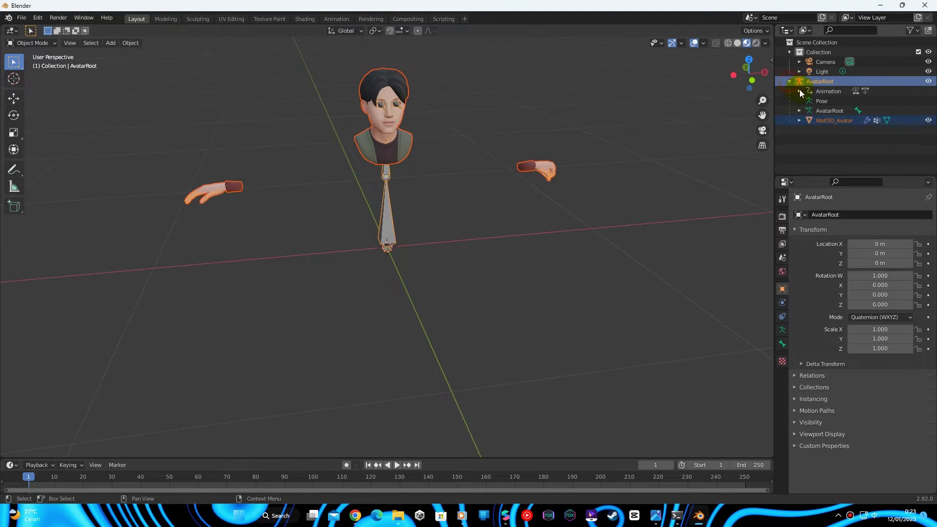
{"action": "left_click", "coordinate": [799, 120]}
{"action": "left_click", "coordinate": [809, 149]}
{"action": "scroll", "coordinate": [850, 151], "scroll_direction": "down", "scroll_amount": 3}
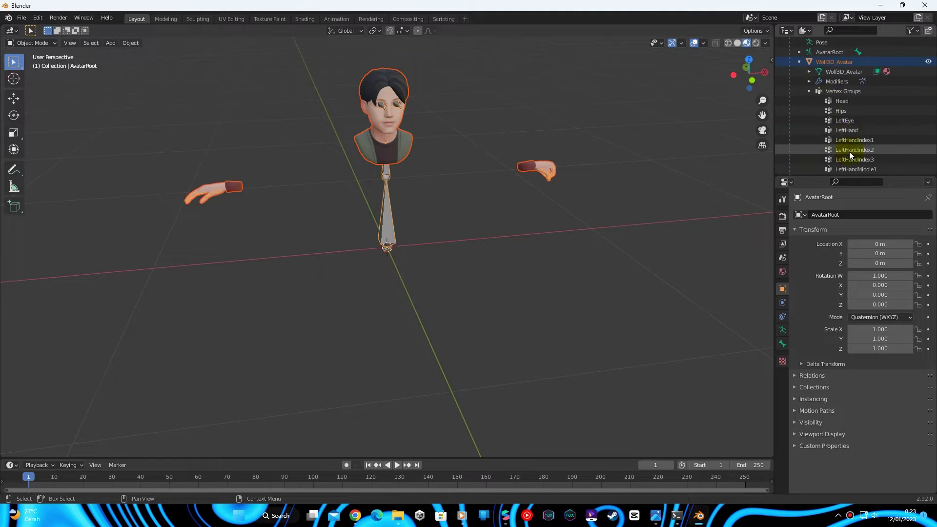
{"action": "left_click", "coordinate": [842, 101]}
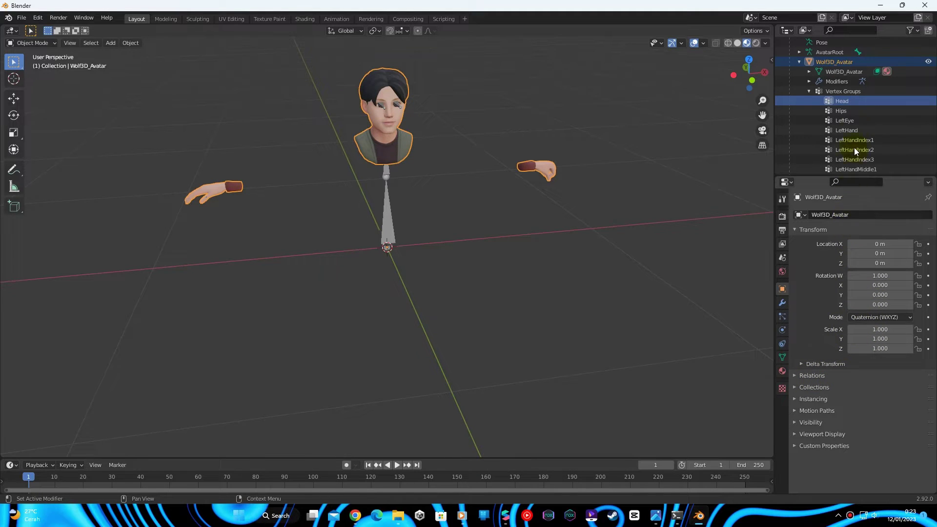
{"action": "scroll", "coordinate": [841, 105], "scroll_direction": "up", "scroll_amount": 3}
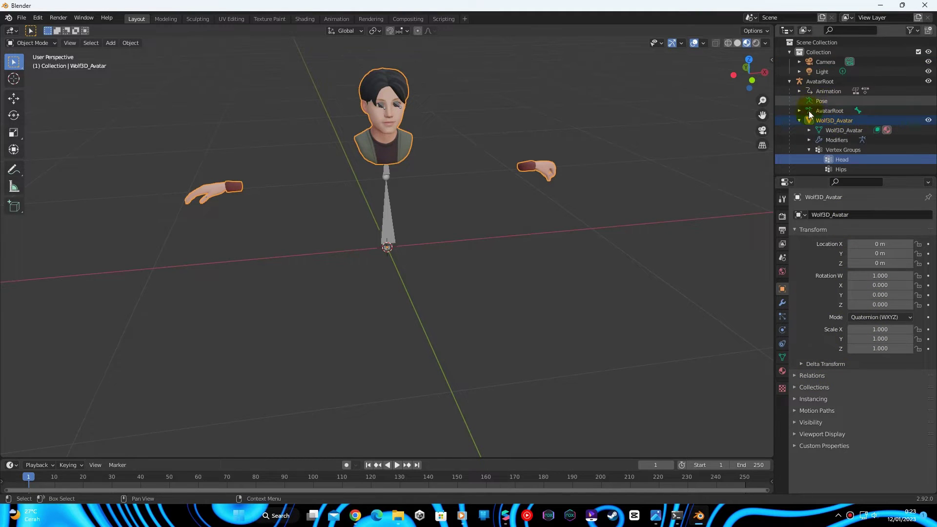
{"action": "left_click", "coordinate": [799, 120]}
Step: Delete the AvatarRoot armature together with its animation, keeping the Wolf3D_Avatar mesh, and check what the mesh contains
{"action": "left_click", "coordinate": [814, 91]}
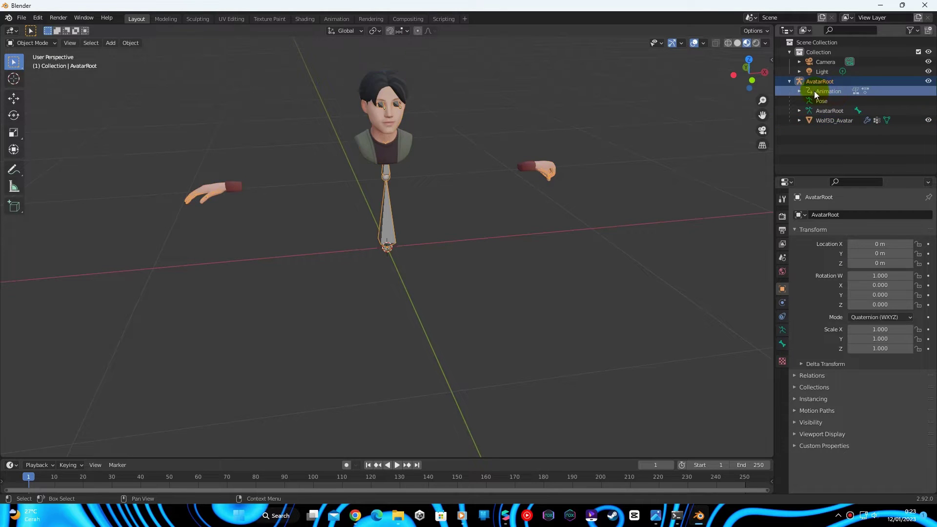
{"action": "right_click", "coordinate": [830, 93]}
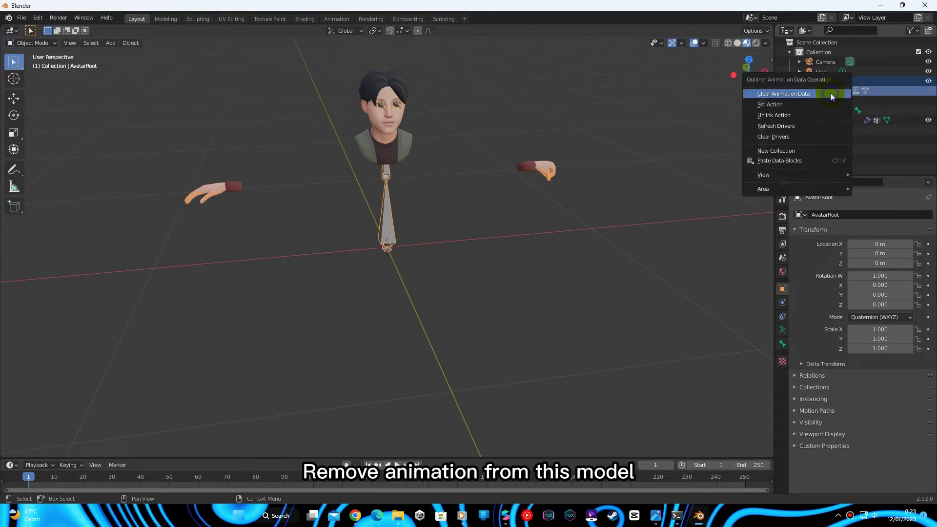
{"action": "mouse_move", "coordinate": [782, 181]}
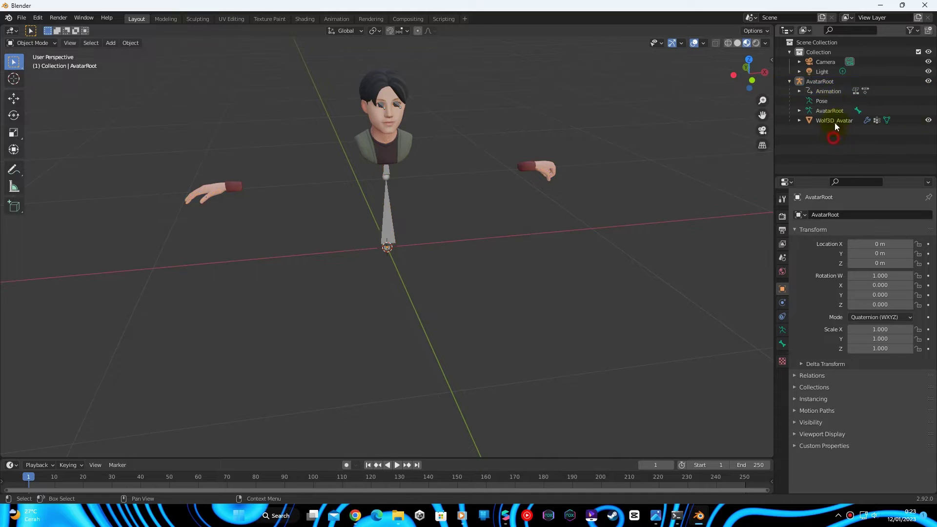
{"action": "key", "text": "Delete"}
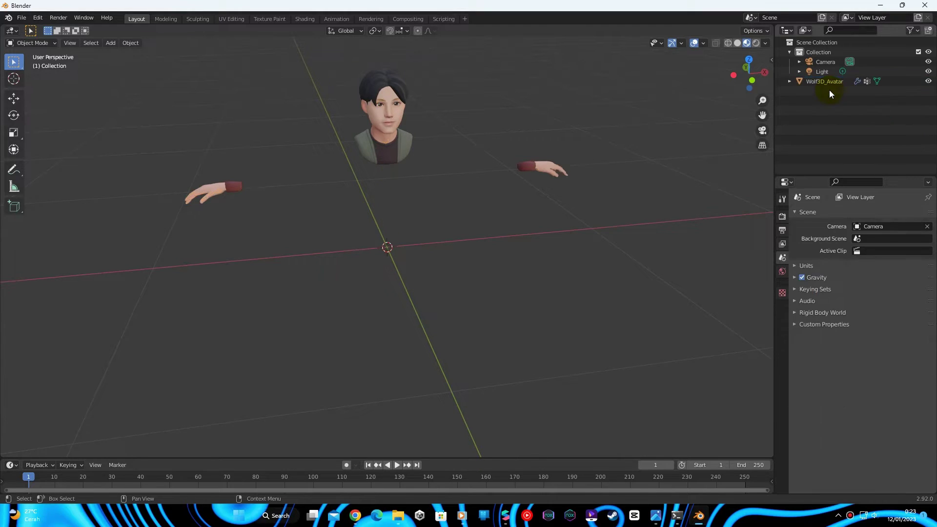
{"action": "left_click", "coordinate": [789, 81]}
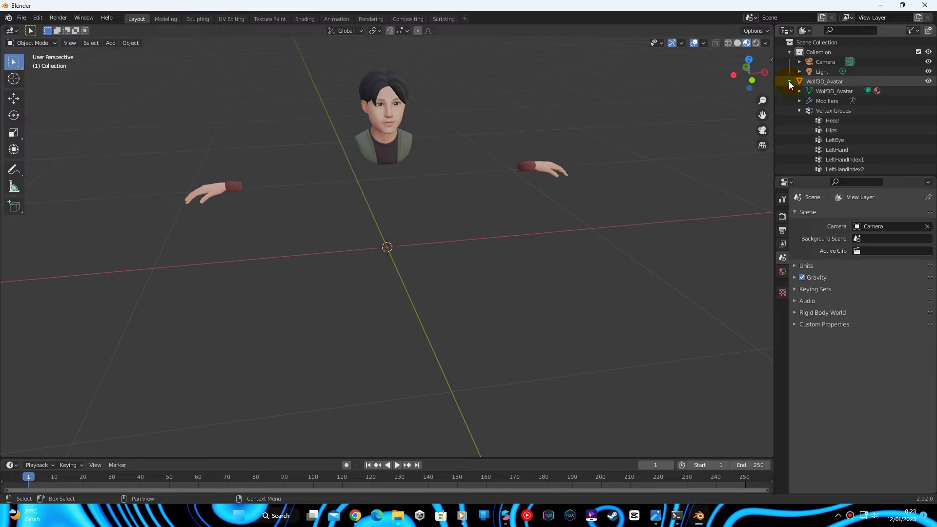
{"action": "left_click", "coordinate": [800, 110]}
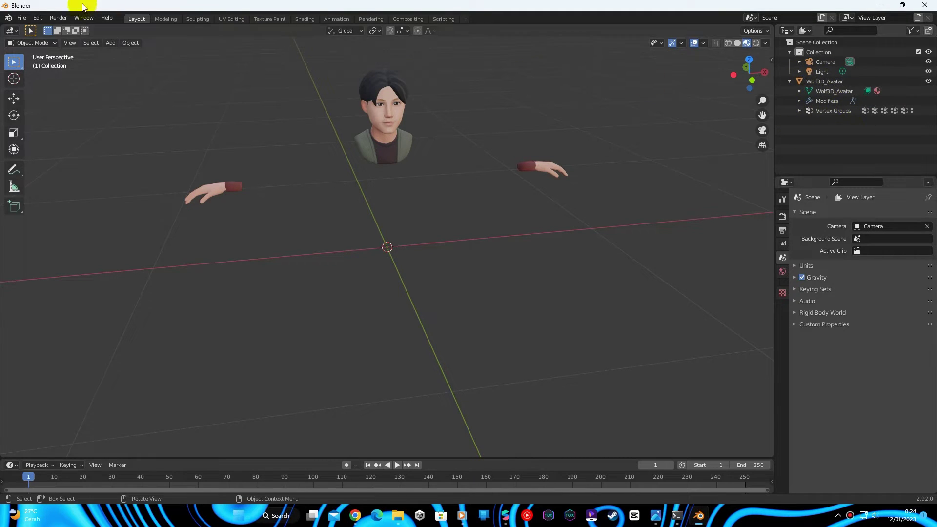
Step: Export the scene as a glTF 2.0 binary file named NewAvatar.glb in the Downloads folder
{"action": "left_click", "coordinate": [22, 19]}
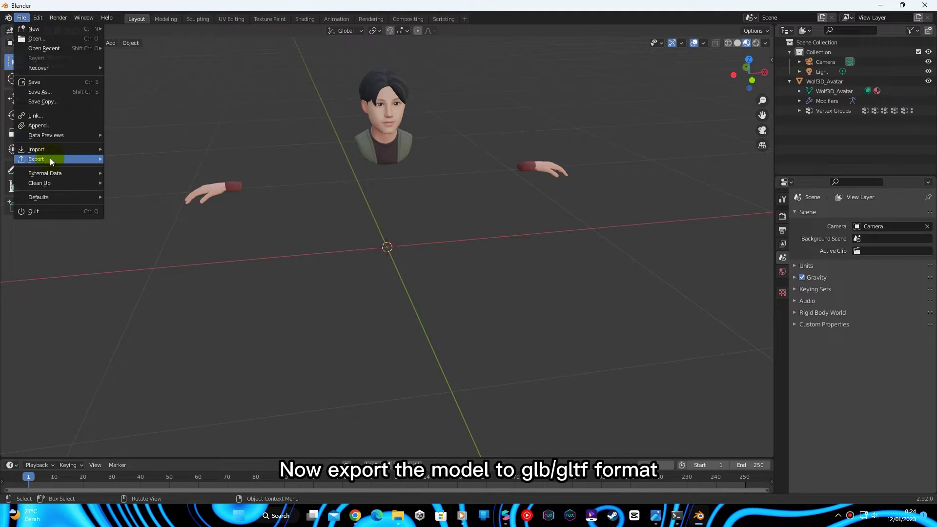
{"action": "mouse_move", "coordinate": [84, 159]}
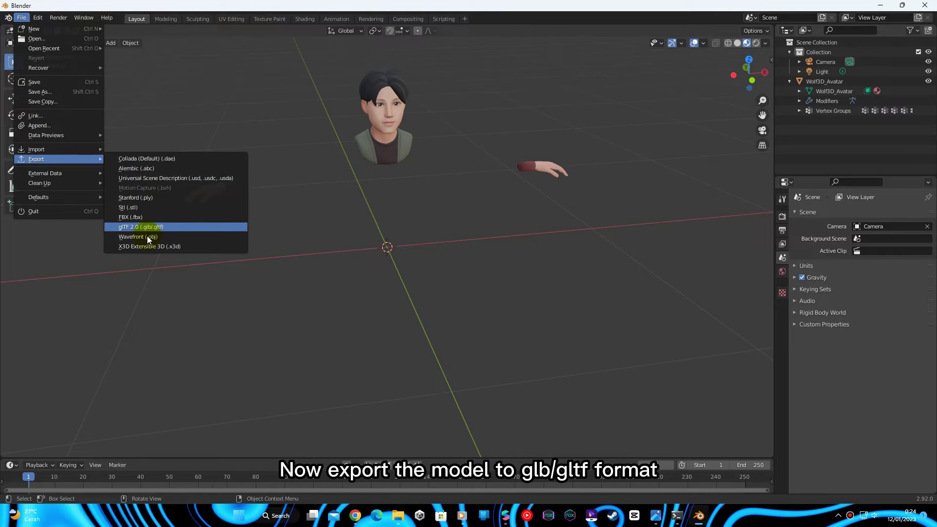
{"action": "left_click", "coordinate": [154, 227]}
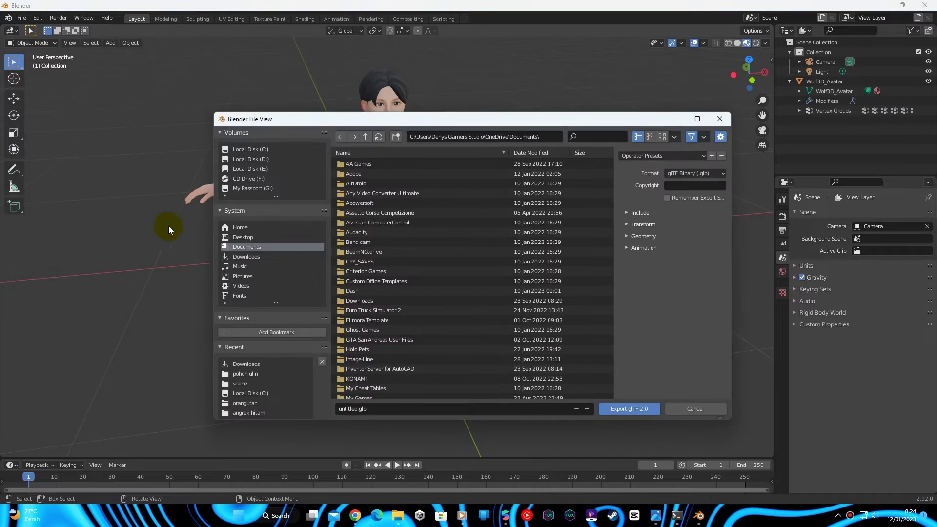
{"action": "left_click", "coordinate": [247, 256]}
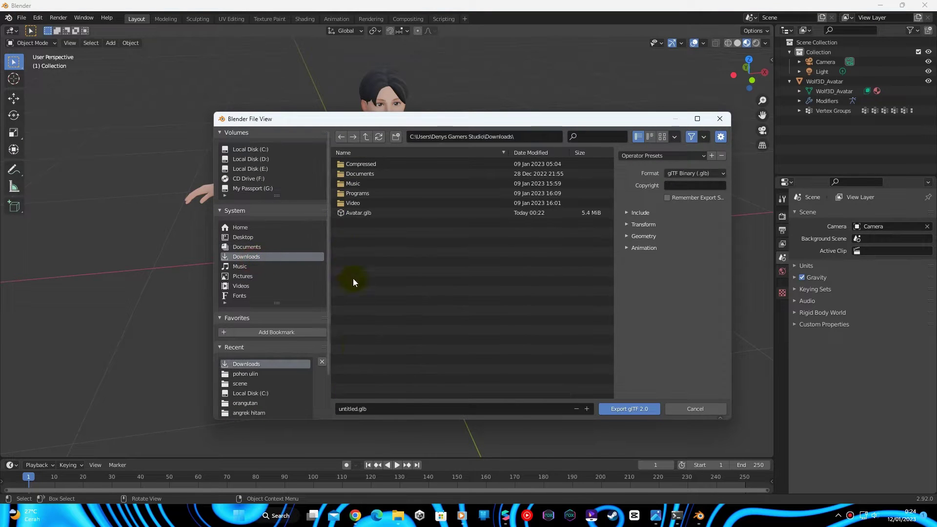
{"action": "left_click", "coordinate": [354, 409]}
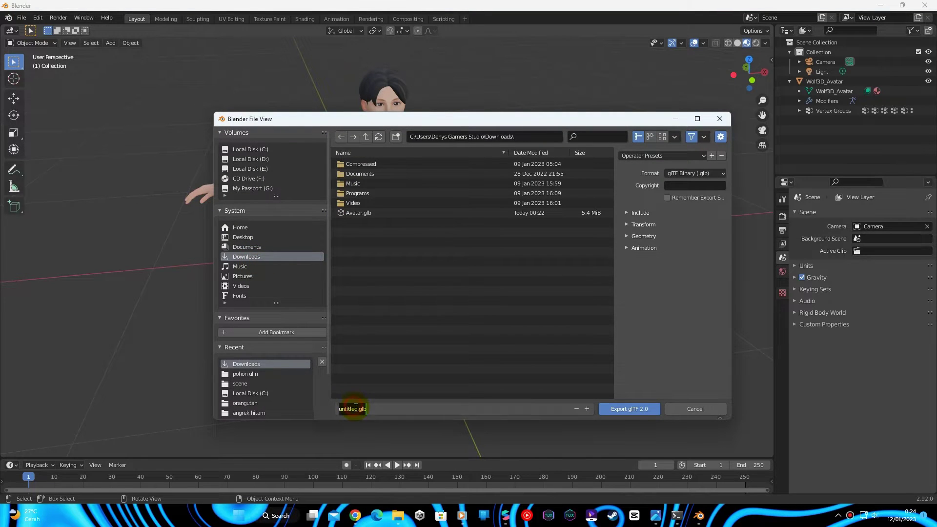
{"action": "left_click", "coordinate": [357, 408]}
{"action": "type", "text": "NewAvatar"}
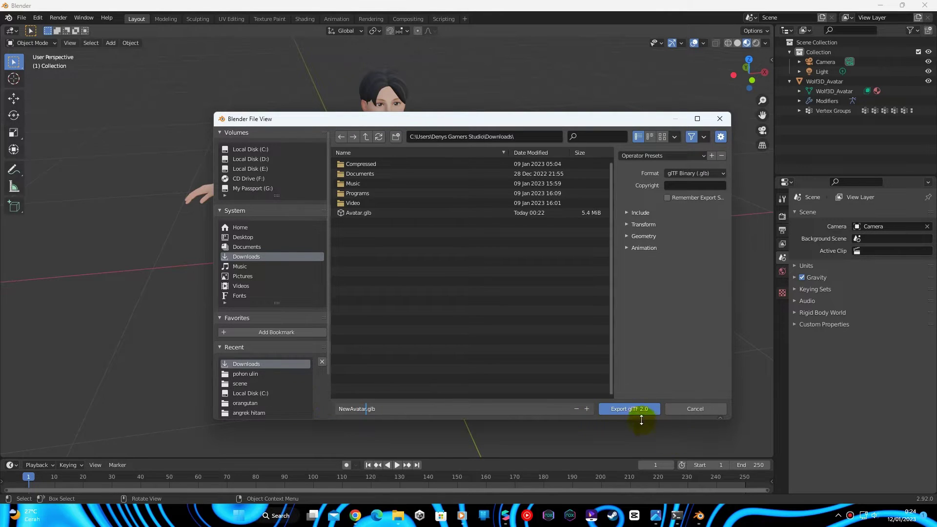
{"action": "left_click", "coordinate": [633, 411]}
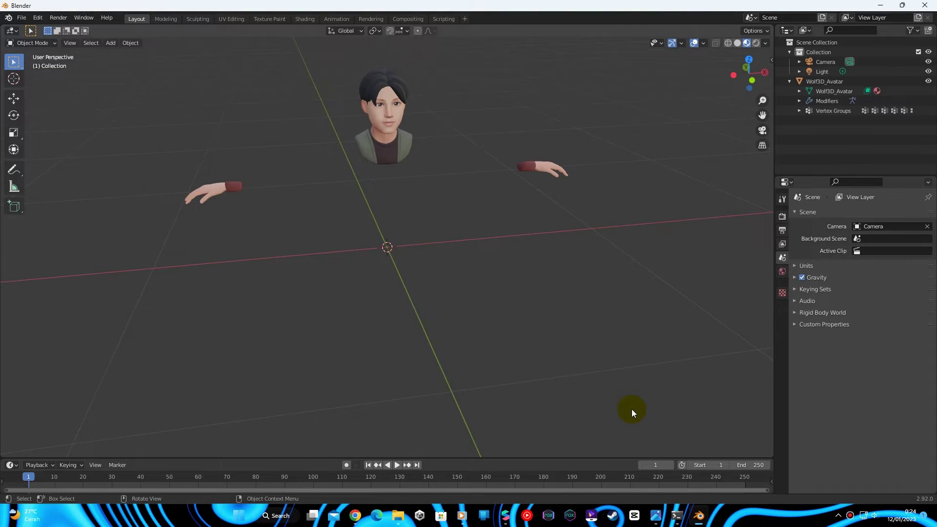
Step: Minimise Blender and the browser, delete the original Avatar.glb from the Downloads folder, and select NewAvatar.glb
{"action": "left_click", "coordinate": [882, 5]}
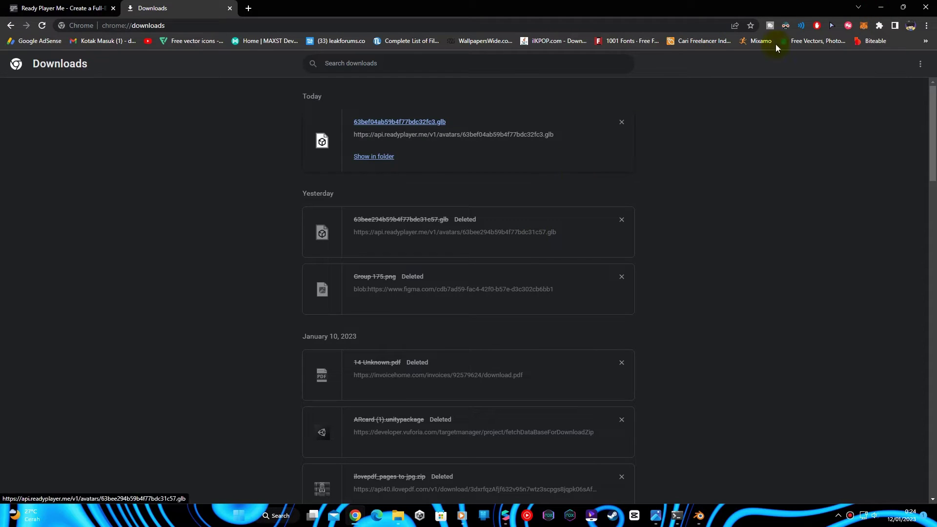
{"action": "left_click", "coordinate": [881, 7]}
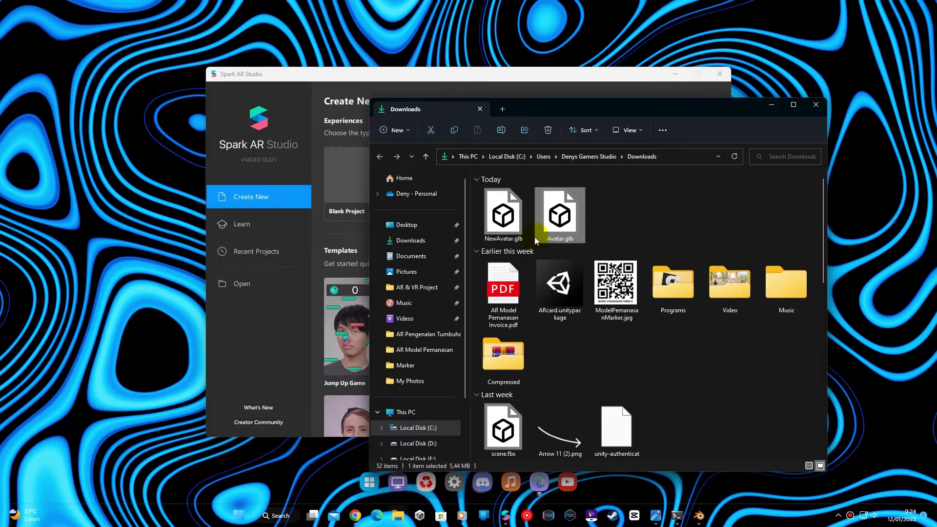
{"action": "left_click", "coordinate": [510, 227]}
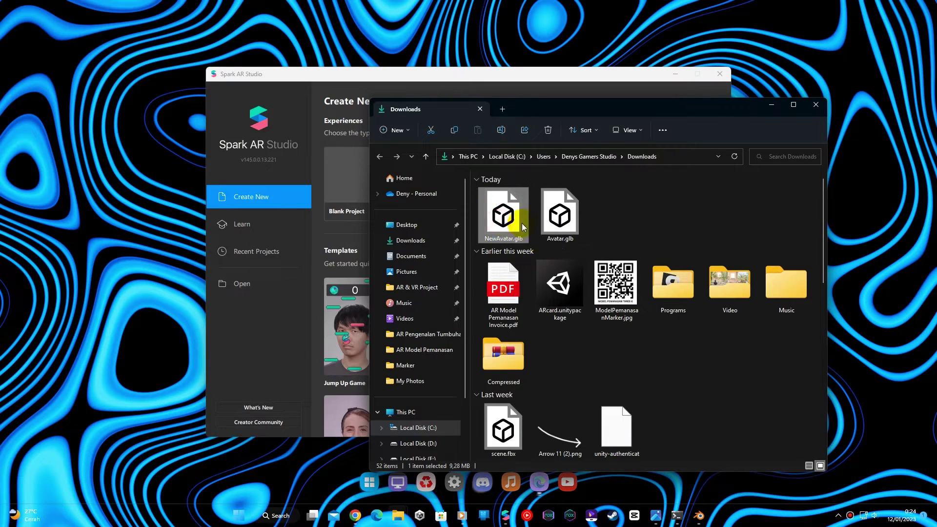
{"action": "left_click", "coordinate": [562, 226]}
{"action": "right_click", "coordinate": [563, 226]}
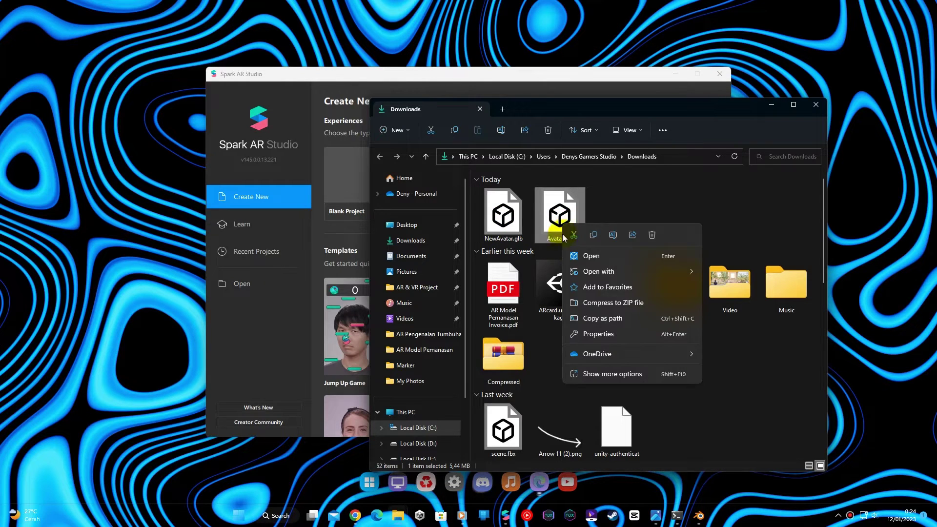
{"action": "left_click", "coordinate": [652, 235]}
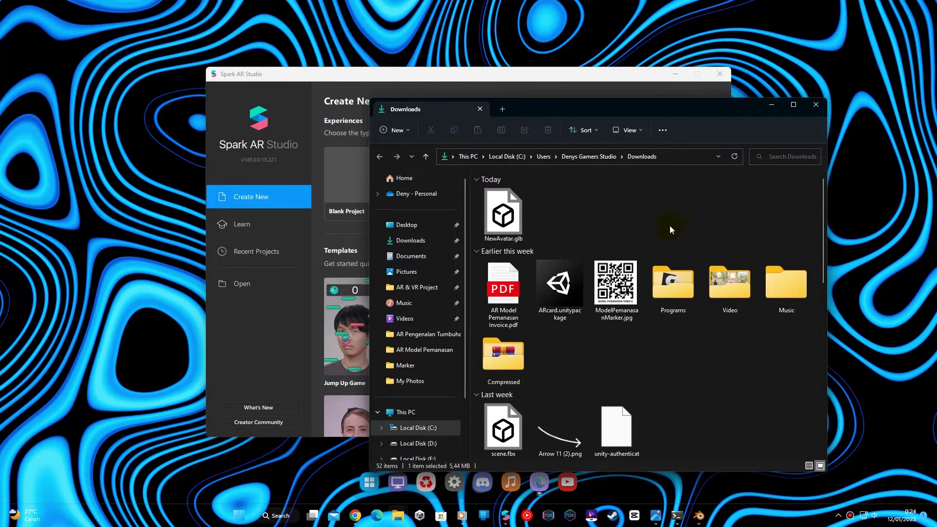
{"action": "left_click", "coordinate": [505, 214]}
Step: Switch to Spark AR Studio, create a new Sharing Effect project in a maximised window, and close the daily tip
{"action": "left_click", "coordinate": [485, 80]}
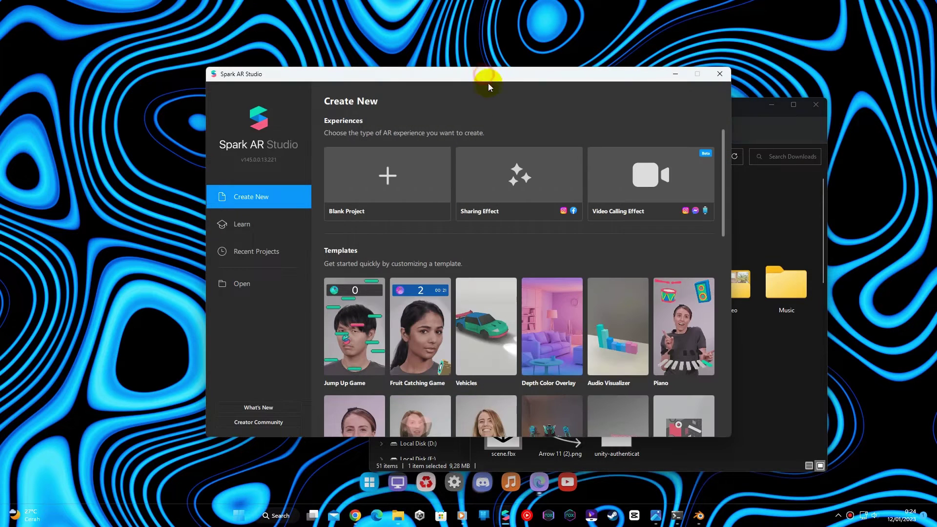
{"action": "left_click", "coordinate": [502, 191]}
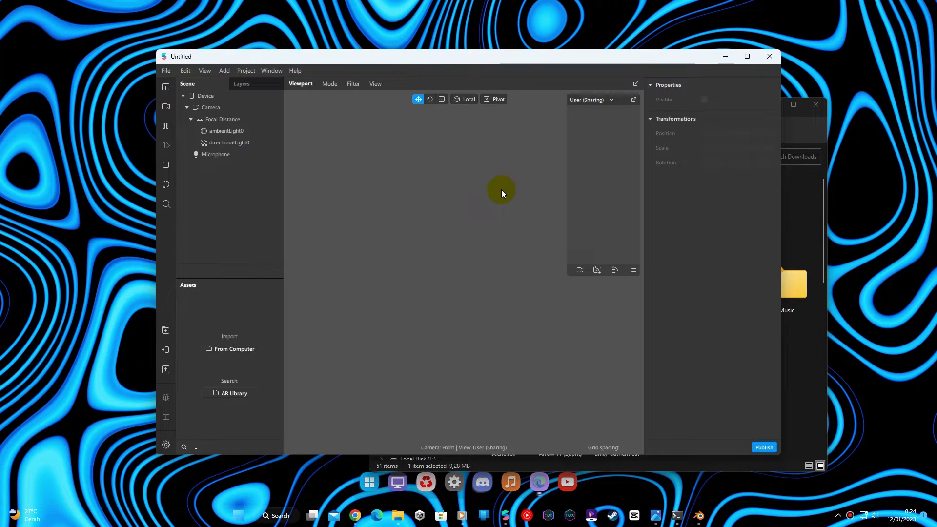
{"action": "left_click", "coordinate": [747, 56]}
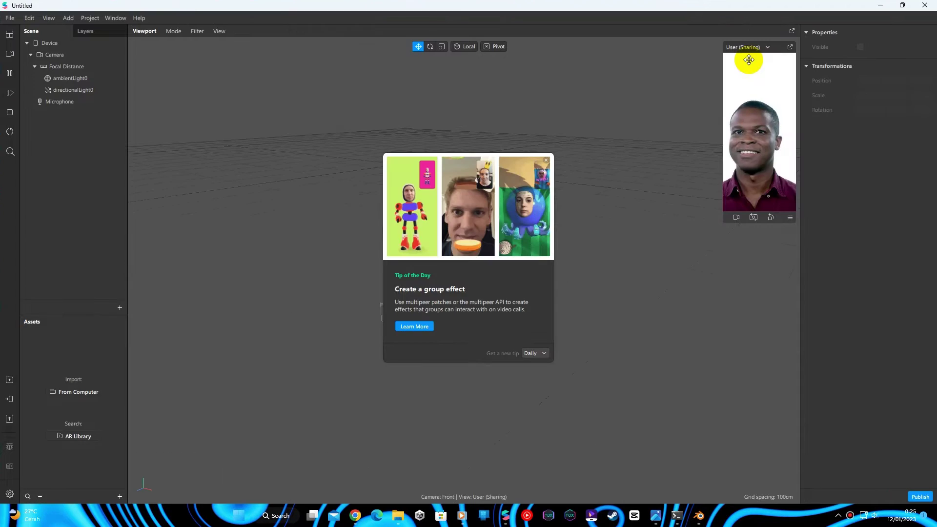
{"action": "left_click", "coordinate": [546, 161]}
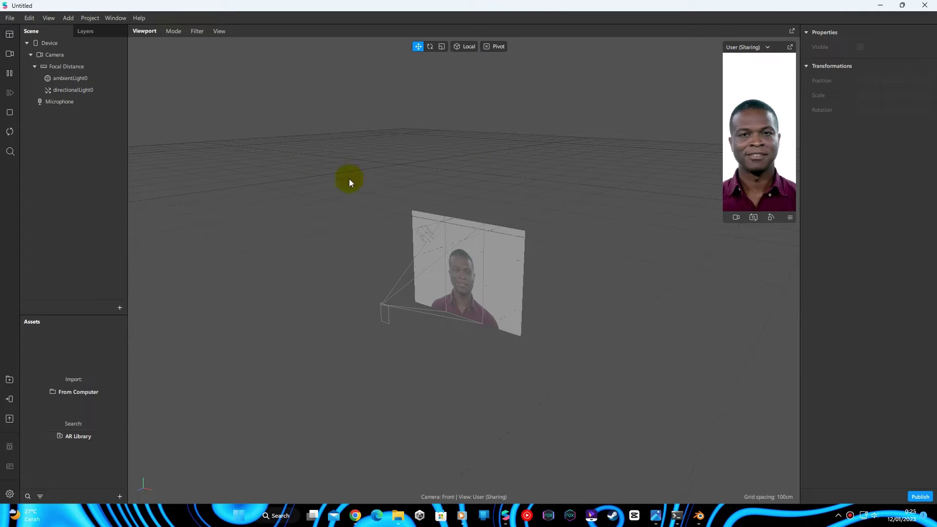
Step: Add a Face Tracker object under Focal Distance in the scene
{"action": "left_click", "coordinate": [76, 67]}
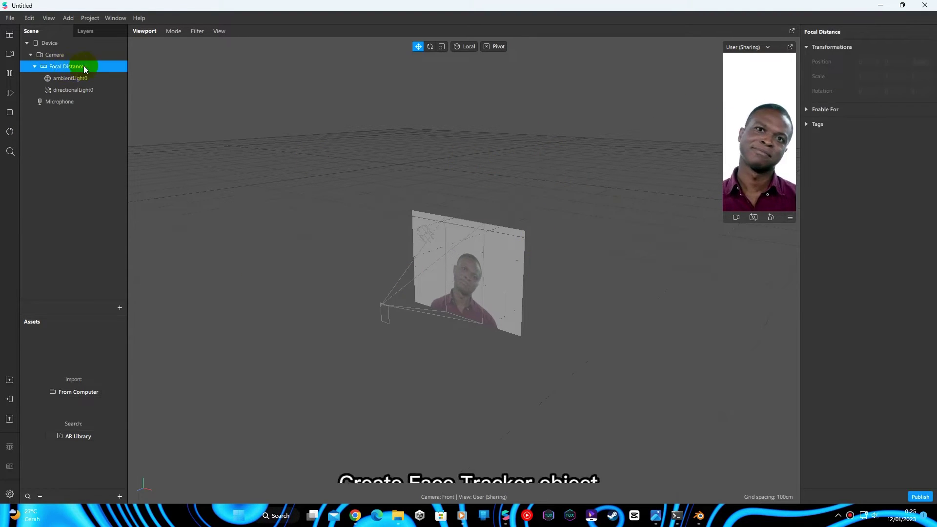
{"action": "right_click", "coordinate": [76, 67]}
{"action": "mouse_move", "coordinate": [114, 74]}
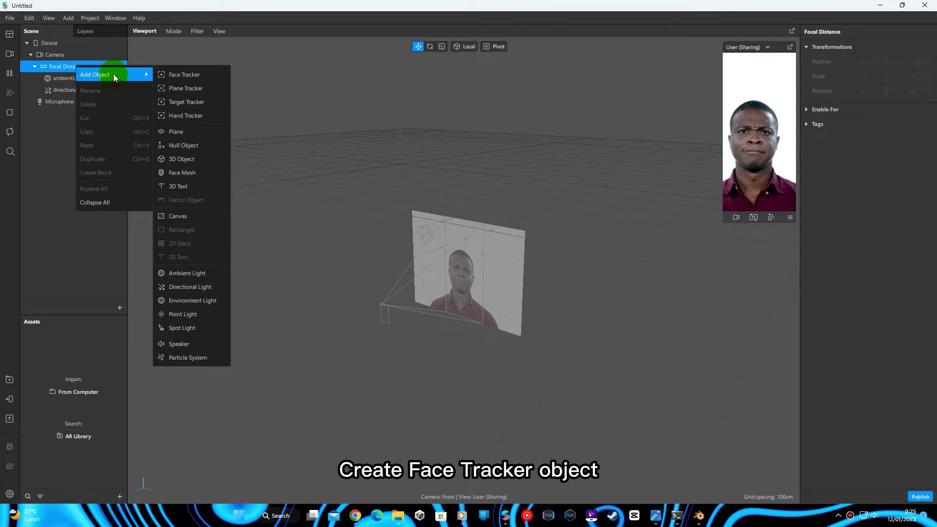
{"action": "left_click", "coordinate": [195, 74]}
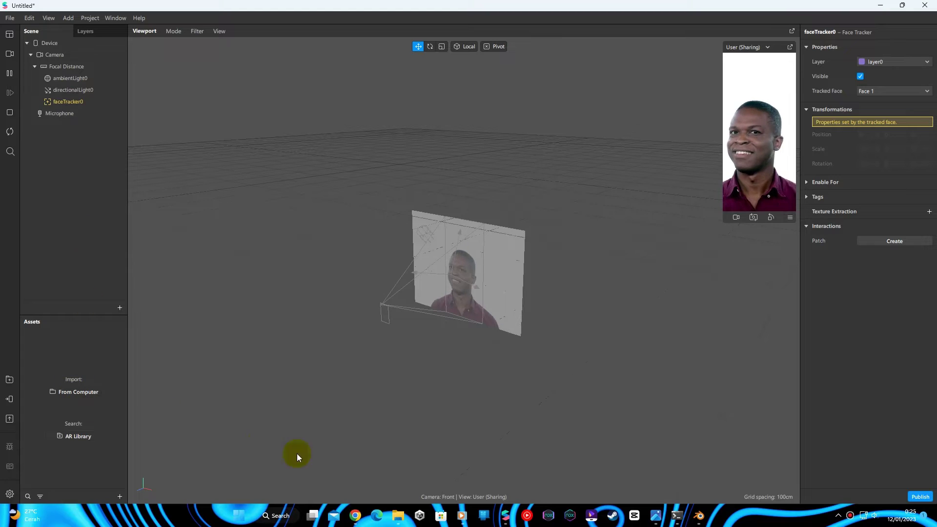
Step: Import NewAvatar.glb from the Downloads folder into the project's assets, keeping the name NewAvatar
{"action": "mouse_move", "coordinate": [397, 521]}
{"action": "left_click", "coordinate": [480, 468]}
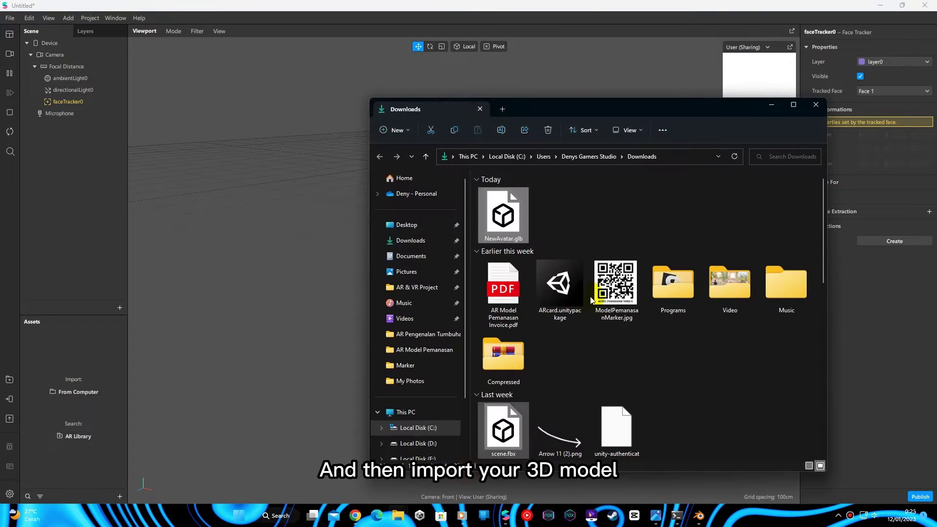
{"action": "left_click_drag", "start_coordinate": [503, 218], "coordinate": [46, 377]}
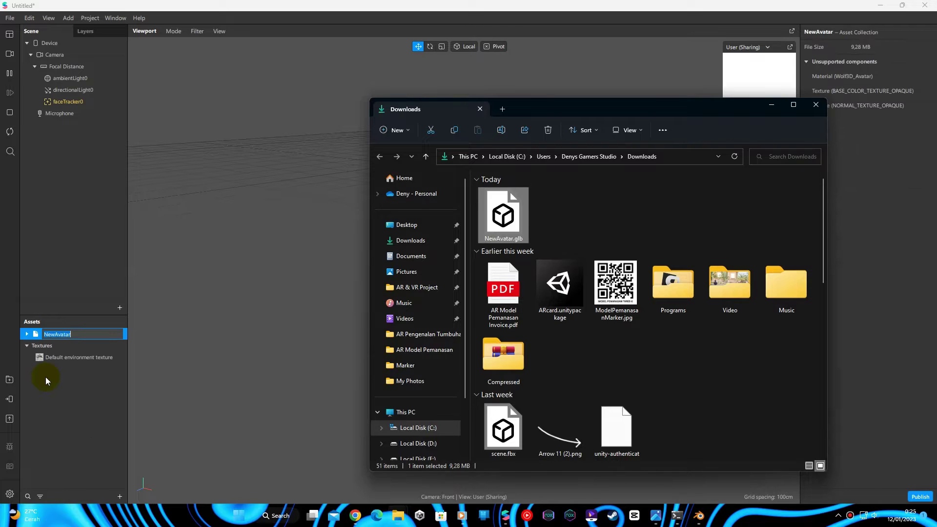
{"action": "left_click", "coordinate": [51, 388]}
Step: Place the NewAvatar asset under faceTracker0 and lower it to a Y position of about -0.605 to cover the face
{"action": "left_click", "coordinate": [43, 335]}
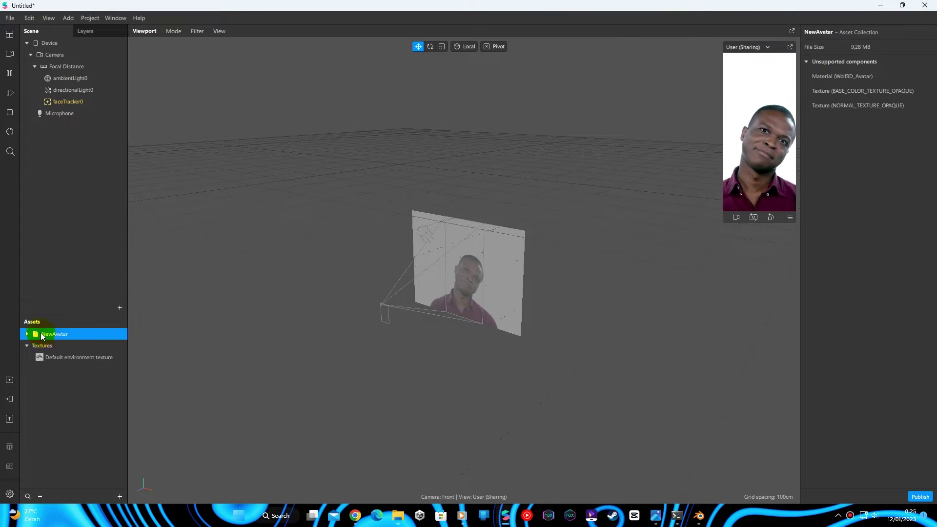
{"action": "left_click_drag", "start_coordinate": [67, 332], "coordinate": [71, 100]}
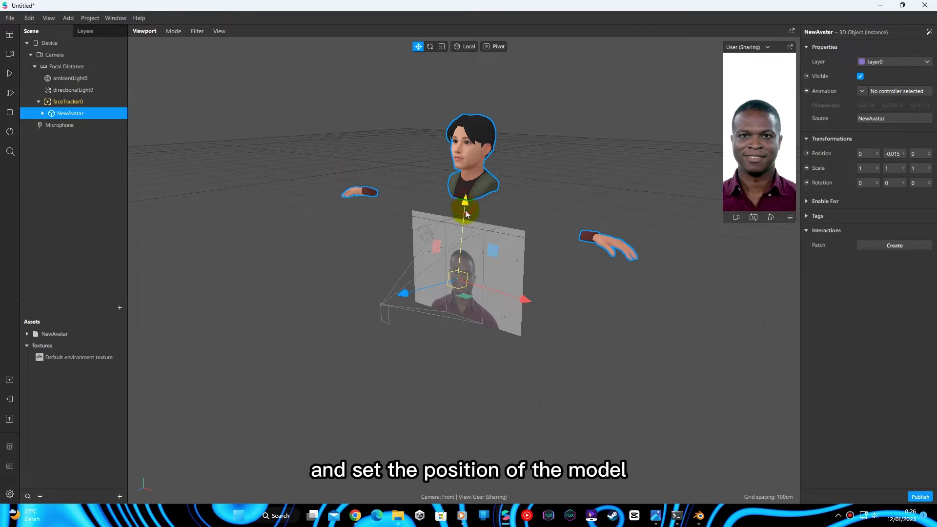
{"action": "left_click_drag", "start_coordinate": [464, 210], "coordinate": [465, 333]}
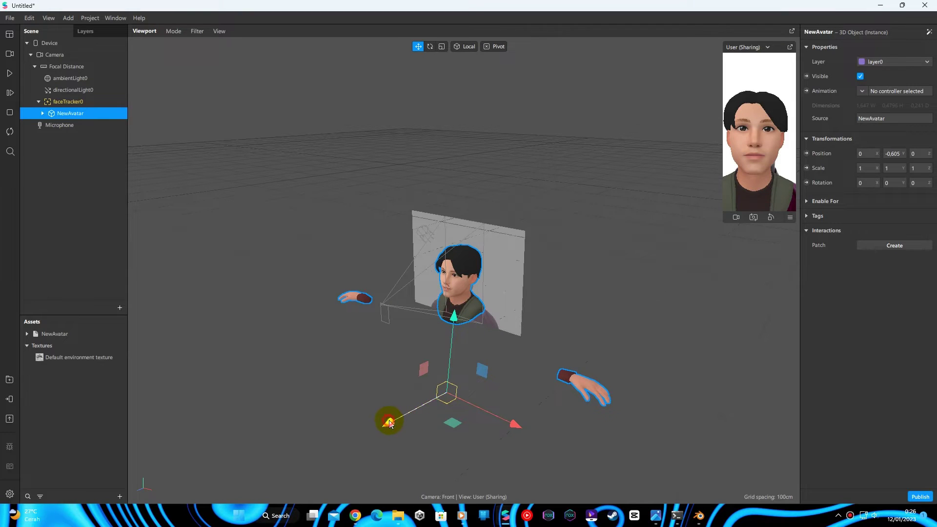
Step: Move NewAvatar back to a Z position of about -0.134 and lower it to a Y position of about -0.629
{"action": "left_click_drag", "start_coordinate": [390, 422], "coordinate": [411, 420]}
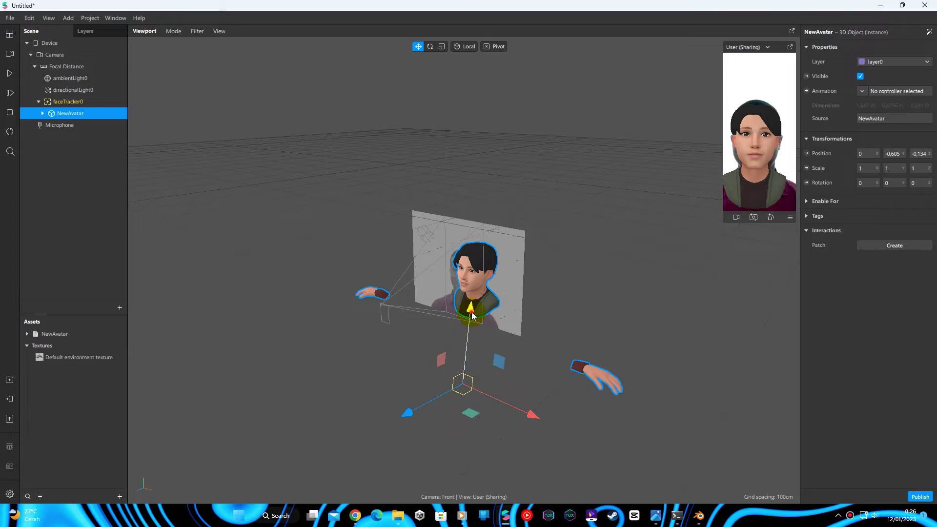
{"action": "left_click_drag", "start_coordinate": [473, 317], "coordinate": [474, 320]}
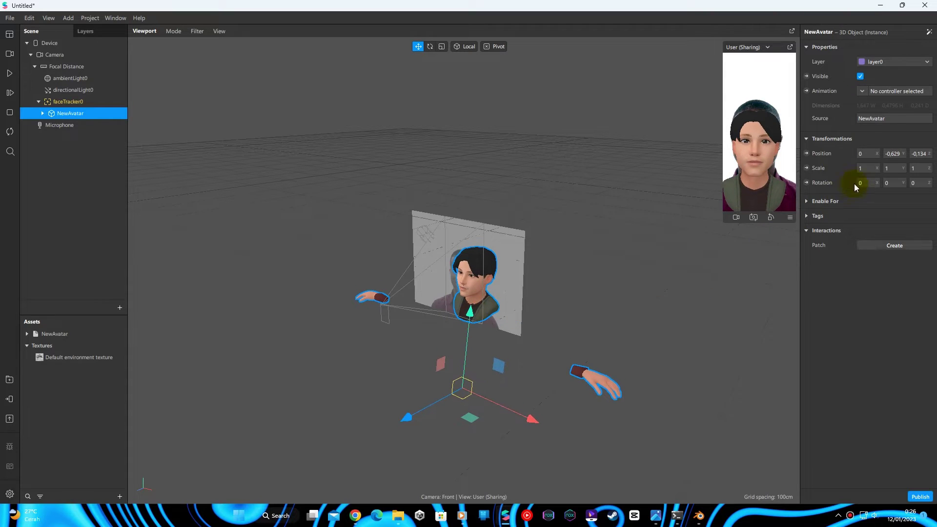
Step: Try NewAvatar at a scale of 1.1 on all axes with a Y position of about -0.661, and play the preview briefly
{"action": "key", "text": "Return"}
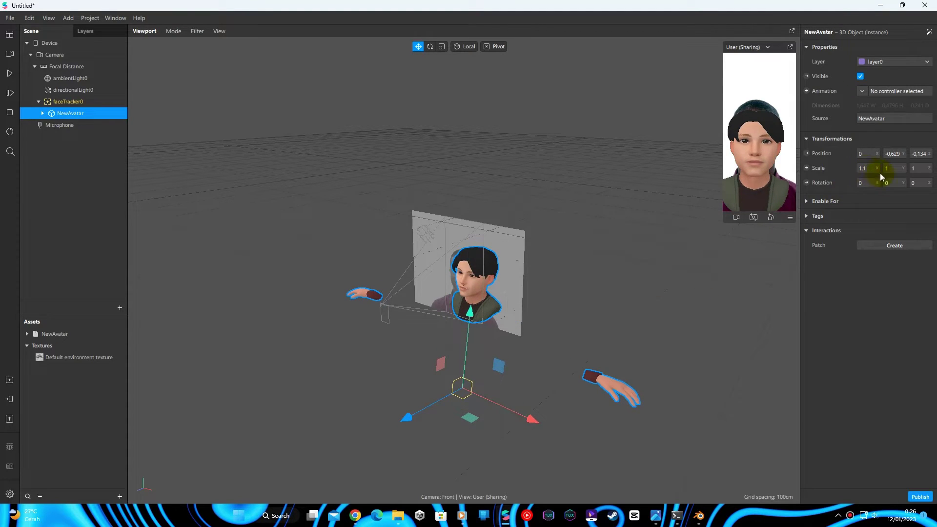
{"action": "key", "text": "Return"}
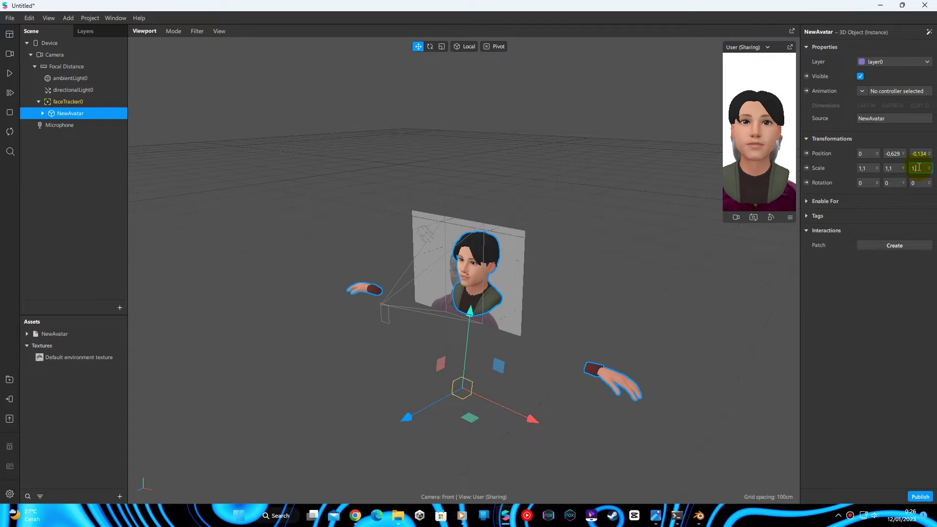
{"action": "key", "text": "Return"}
{"action": "left_click_drag", "start_coordinate": [475, 320], "coordinate": [477, 326]}
{"action": "left_click", "coordinate": [10, 74]}
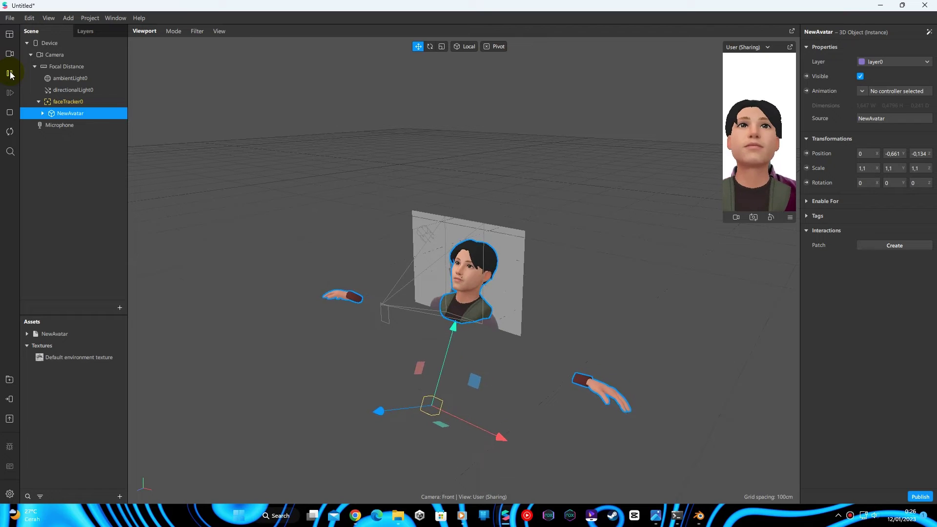
{"action": "left_click", "coordinate": [10, 73]}
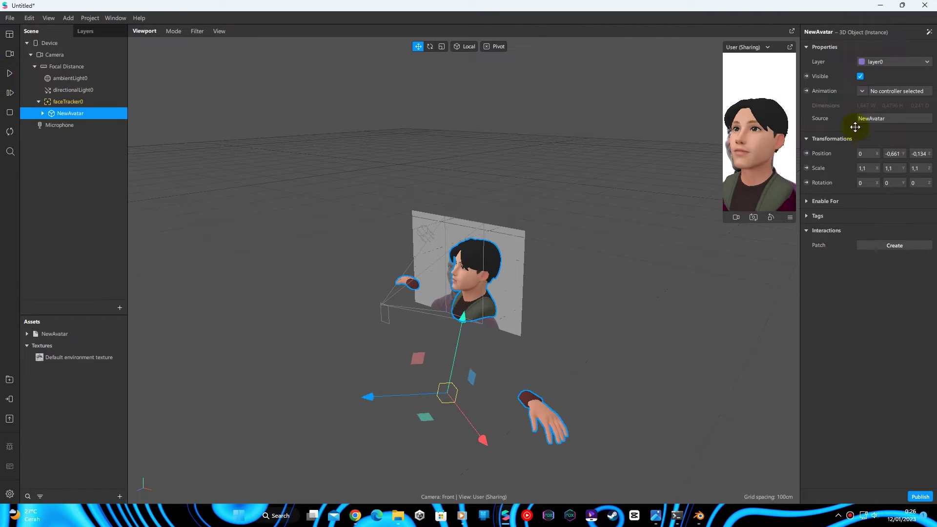
Step: Reset NewAvatar's scale to 1 on all axes, reposition it at about Y -0.618 and Z -0.124, and play the preview briefly
{"action": "key", "text": "Return"}
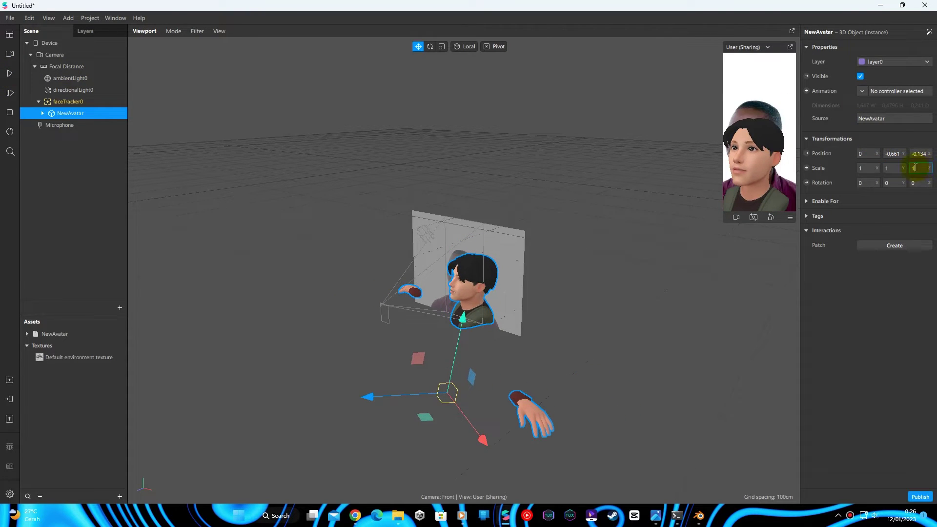
{"action": "left_click_drag", "start_coordinate": [366, 396], "coordinate": [367, 395]}
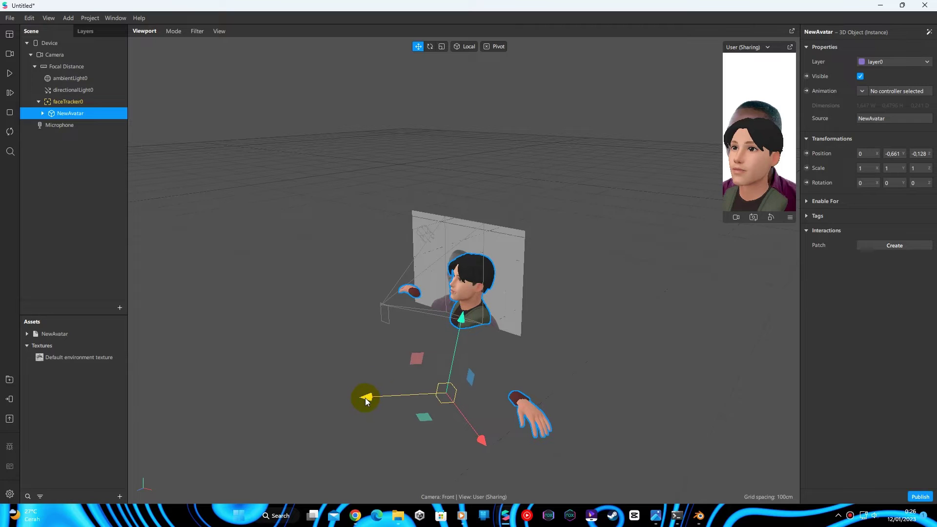
{"action": "left_click_drag", "start_coordinate": [461, 324], "coordinate": [461, 320]}
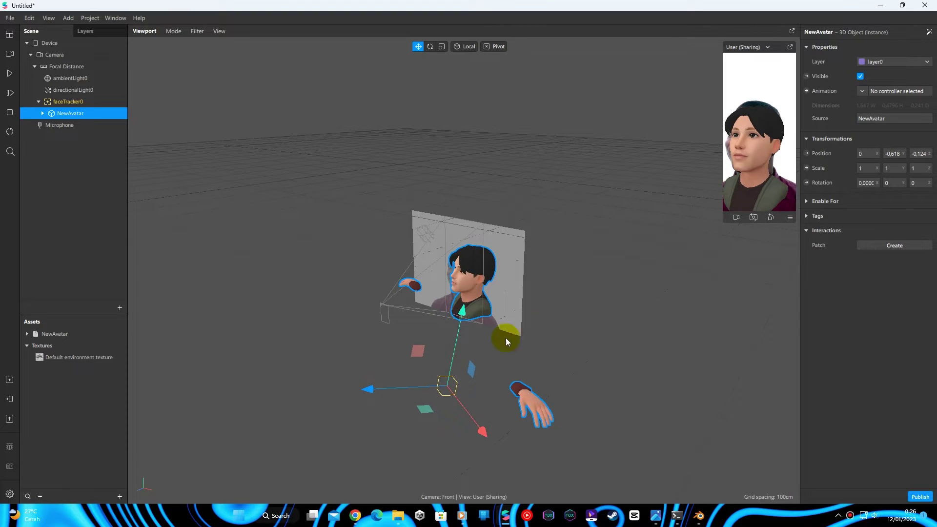
{"action": "left_click", "coordinate": [8, 74]}
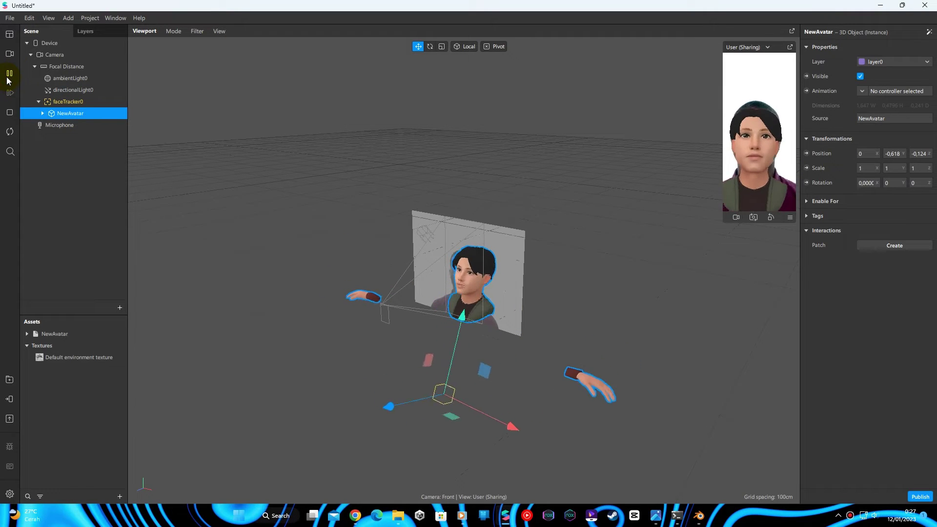
{"action": "left_click", "coordinate": [9, 74]}
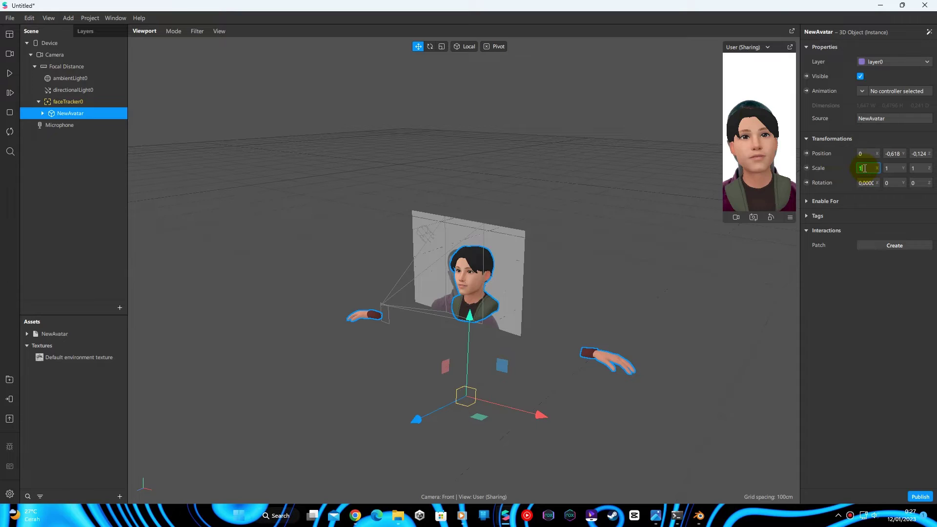
Step: Scale NewAvatar to 1.1 on all axes, lower it to about Y -0.667, and check the fit in the playing preview
{"action": "key", "text": "Return"}
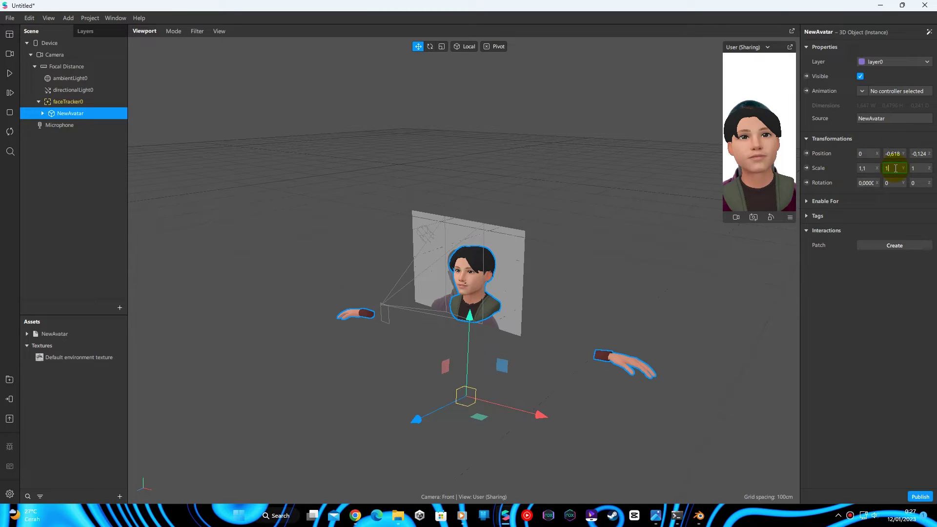
{"action": "left_click", "coordinate": [922, 168]}
{"action": "type", "text": "1,1"}
{"action": "key", "text": "Return"}
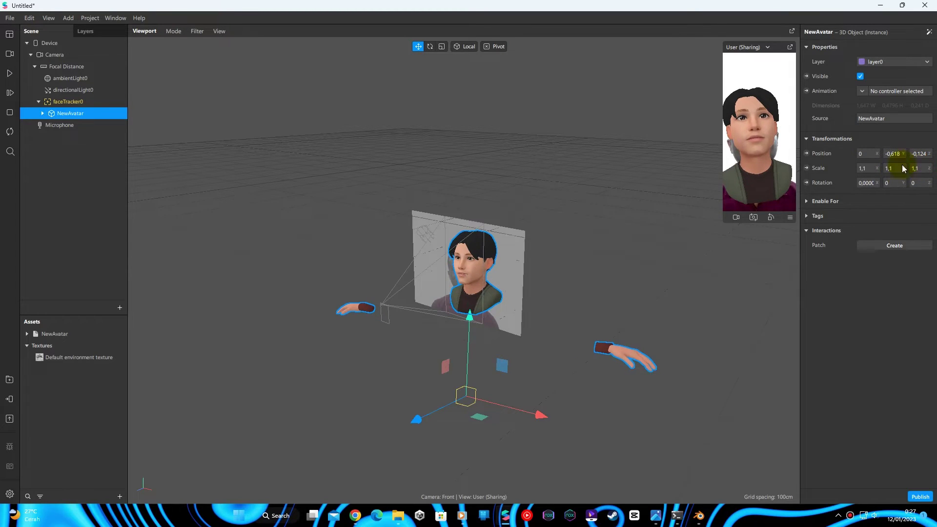
{"action": "left_click_drag", "start_coordinate": [470, 321], "coordinate": [470, 328]}
{"action": "left_click", "coordinate": [8, 74]}
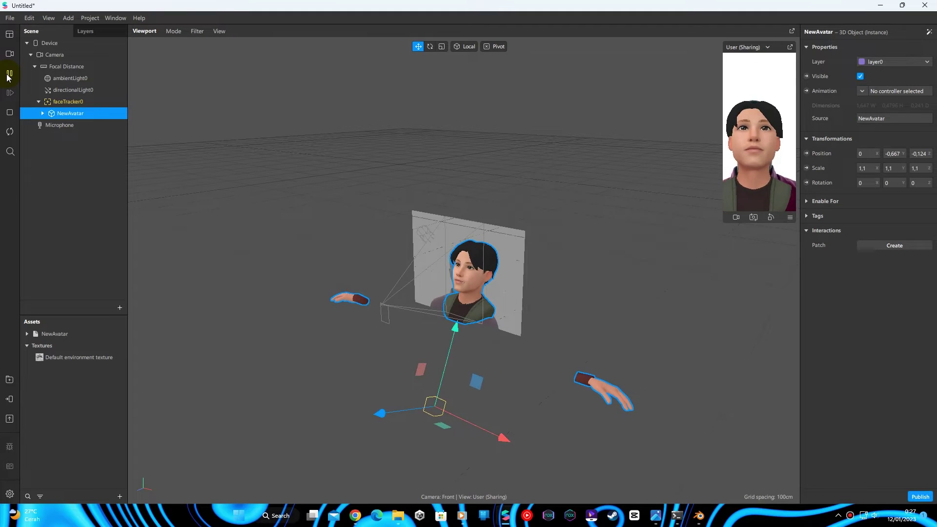
{"action": "left_click", "coordinate": [9, 76]}
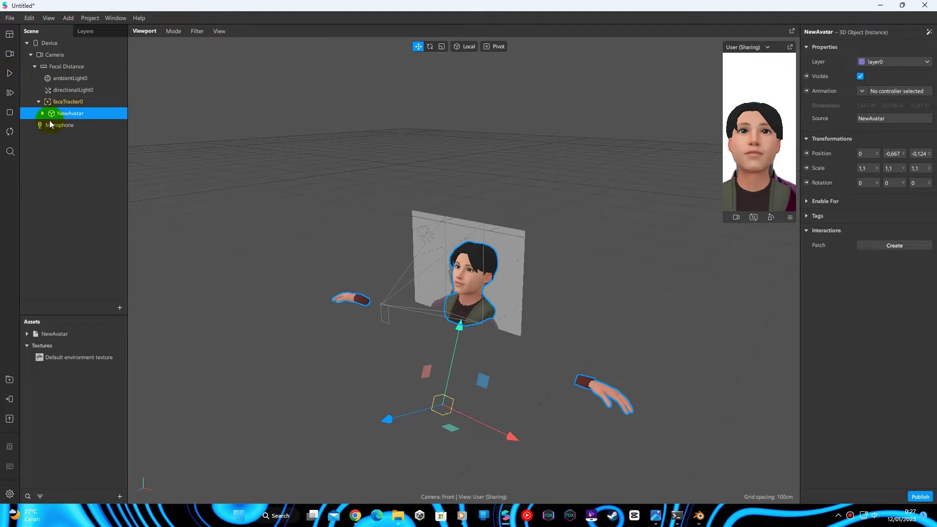
Step: Select the Wolf3D_Avatar mesh inside NewAvatar and test its mouthOpen, browInnerUp and jawForward blendshapes, returning each to 0
{"action": "left_click", "coordinate": [42, 114]}
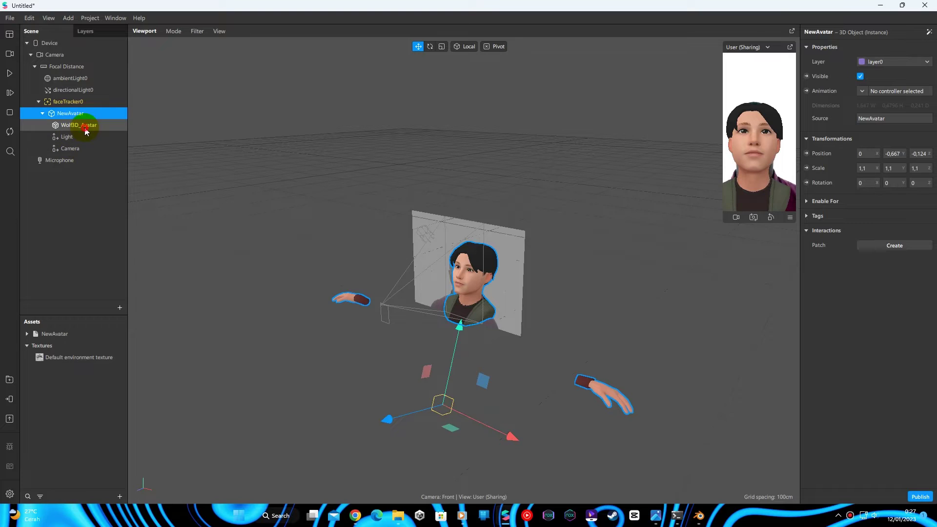
{"action": "left_click", "coordinate": [78, 125]}
{"action": "left_click_drag", "start_coordinate": [864, 251], "coordinate": [821, 254]}
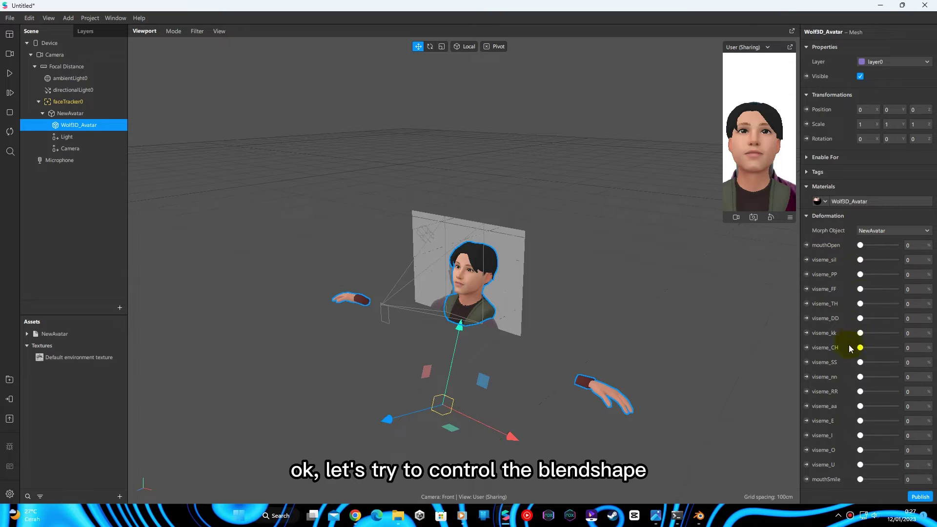
{"action": "scroll", "coordinate": [852, 356], "scroll_direction": "down", "scroll_amount": 5}
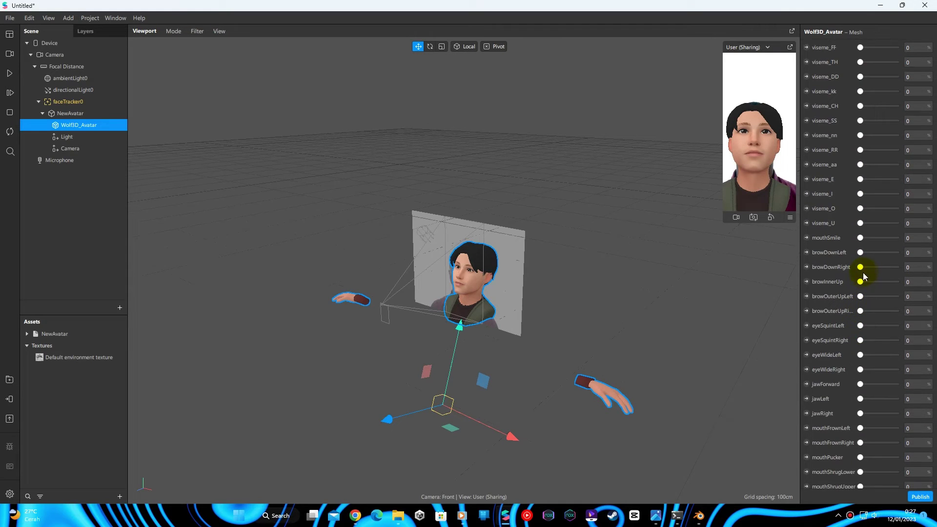
{"action": "left_click_drag", "start_coordinate": [860, 282], "coordinate": [818, 272]}
{"action": "left_click_drag", "start_coordinate": [860, 385], "coordinate": [826, 382]}
Step: Enlarge the simulator preview and test the jawLeft, mouthPucker and further mouth blendshapes, returning each to 0
{"action": "left_click_drag", "start_coordinate": [926, 381], "coordinate": [754, 301]}
{"action": "left_click_drag", "start_coordinate": [723, 221], "coordinate": [662, 322]}
{"action": "left_click_drag", "start_coordinate": [862, 401], "coordinate": [793, 419]}
{"action": "mouse_move", "coordinate": [861, 458]}
{"action": "left_mouse_down"}
{"action": "mouse_move", "coordinate": [922, 457]}
{"action": "mouse_move", "coordinate": [821, 455]}
{"action": "mouse_move", "coordinate": [922, 457]}
{"action": "mouse_move", "coordinate": [836, 464]}
{"action": "mouse_move", "coordinate": [898, 472]}
{"action": "mouse_move", "coordinate": [860, 472]}
{"action": "left_mouse_up"}
{"action": "scroll", "coordinate": [874, 459], "scroll_direction": "down", "scroll_amount": 3}
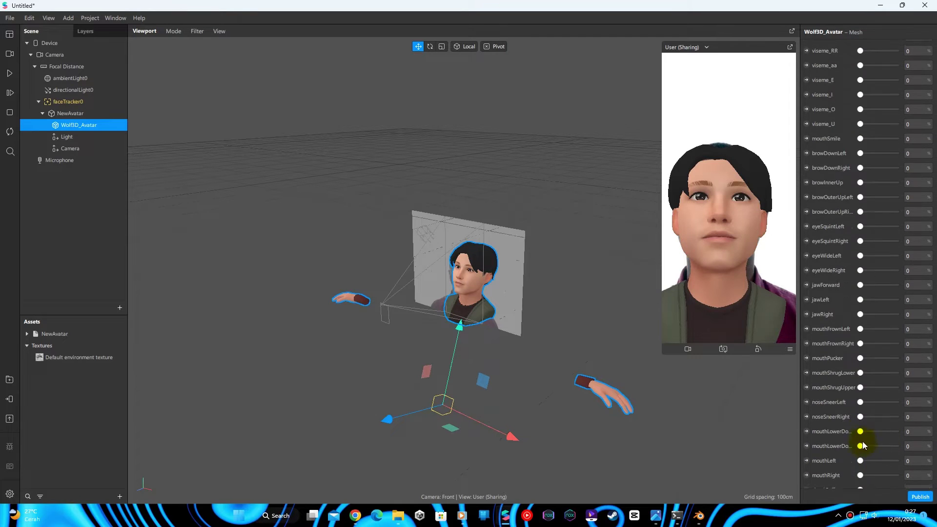
{"action": "scroll", "coordinate": [863, 445], "scroll_direction": "down", "scroll_amount": 1}
{"action": "left_click_drag", "start_coordinate": [861, 424], "coordinate": [815, 442]}
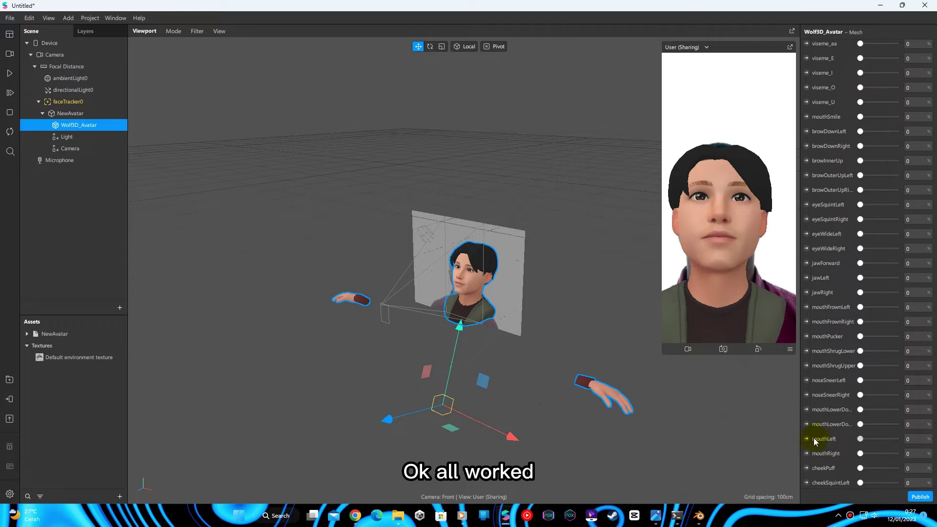
Step: Show the Patch Editor and enlarge its area below the viewport
{"action": "left_click", "coordinate": [53, 22]}
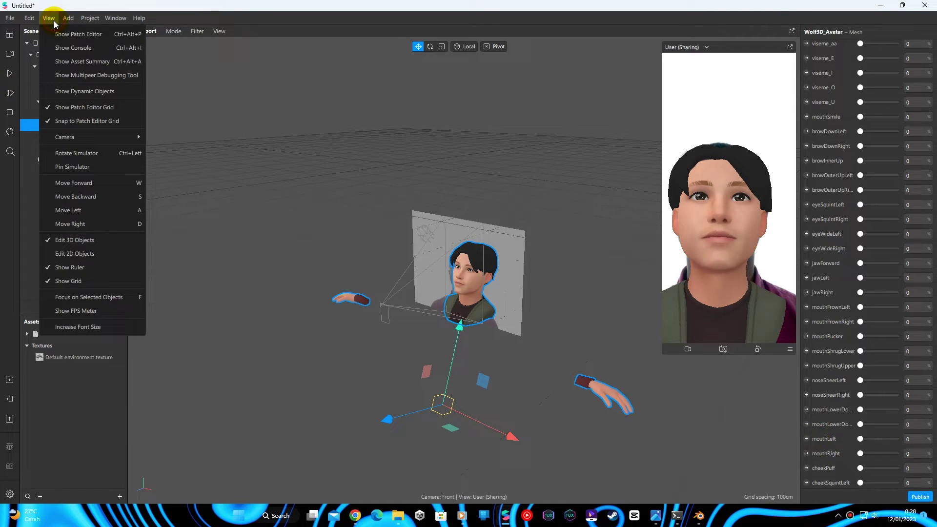
{"action": "left_click", "coordinate": [92, 35]}
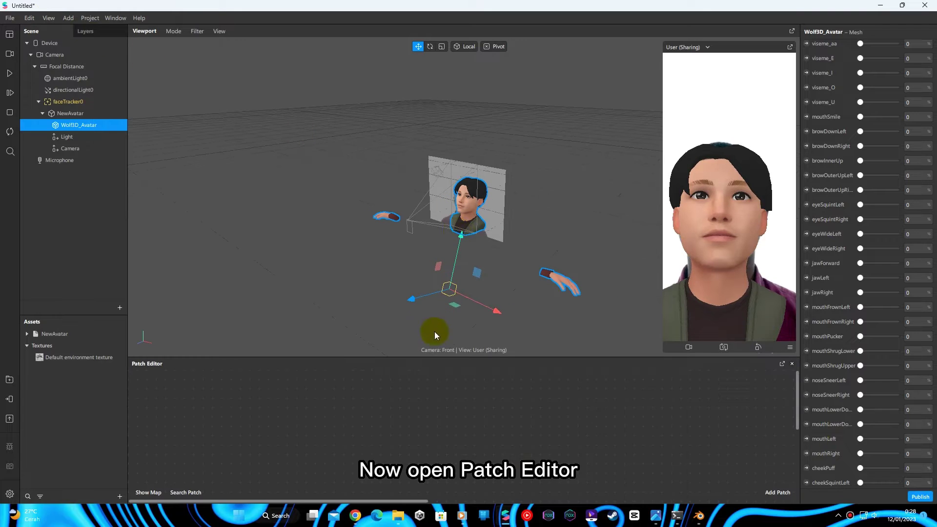
{"action": "left_click_drag", "start_coordinate": [429, 358], "coordinate": [439, 320]}
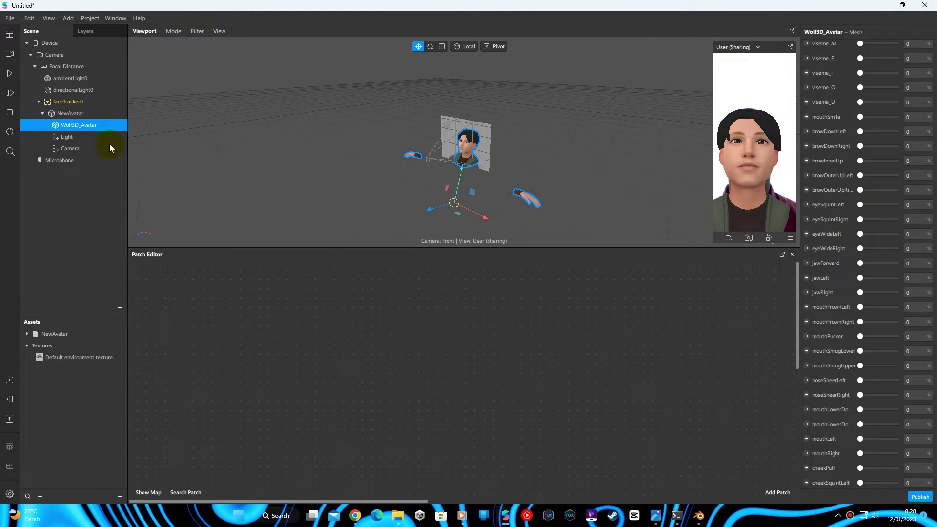
Step: Add the faceTracker0 object to the Patch Editor as a patch
{"action": "left_click", "coordinate": [58, 103]}
{"action": "left_click_drag", "start_coordinate": [72, 101], "coordinate": [151, 392]}
{"action": "left_click", "coordinate": [468, 374]}
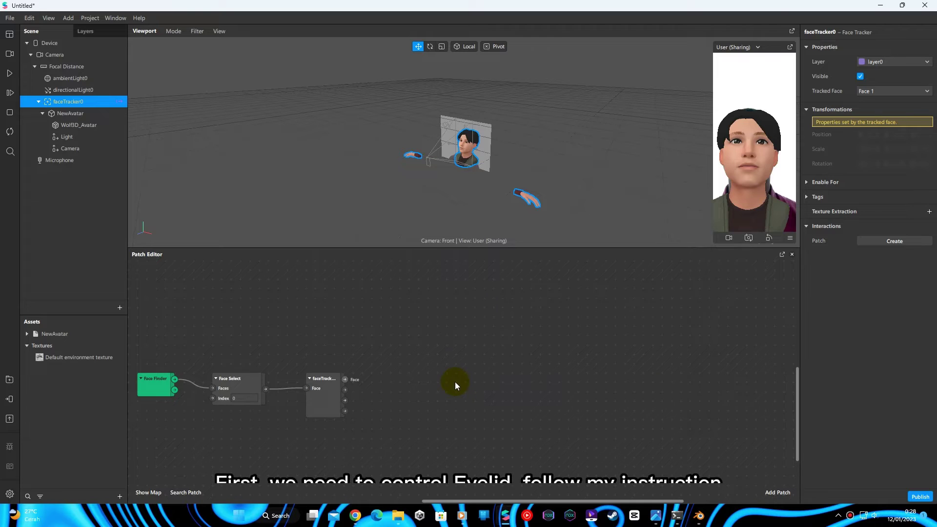
Step: Add an Eyelid patch beside the faceTracker0 patch and connect the tracker's Face output to its Face input
{"action": "right_click", "coordinate": [455, 381]}
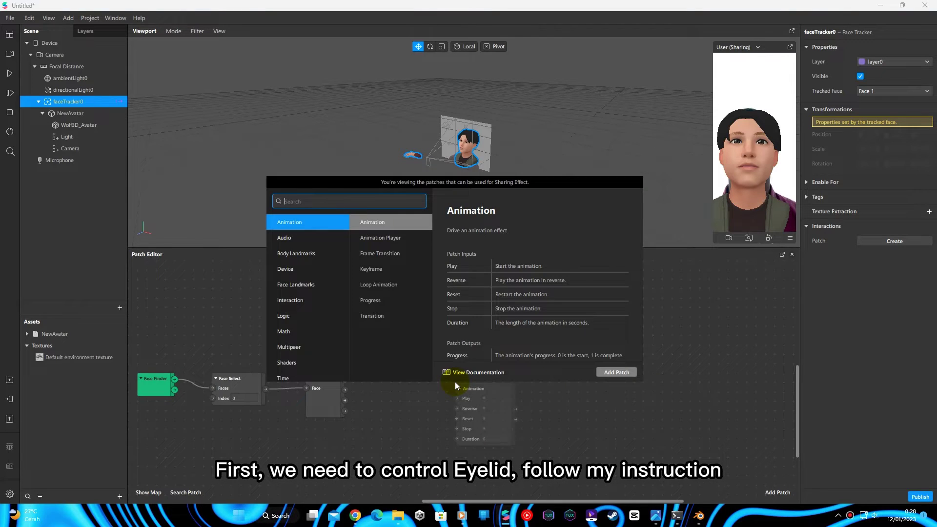
{"action": "type", "text": "eye"}
{"action": "key", "text": "Return"}
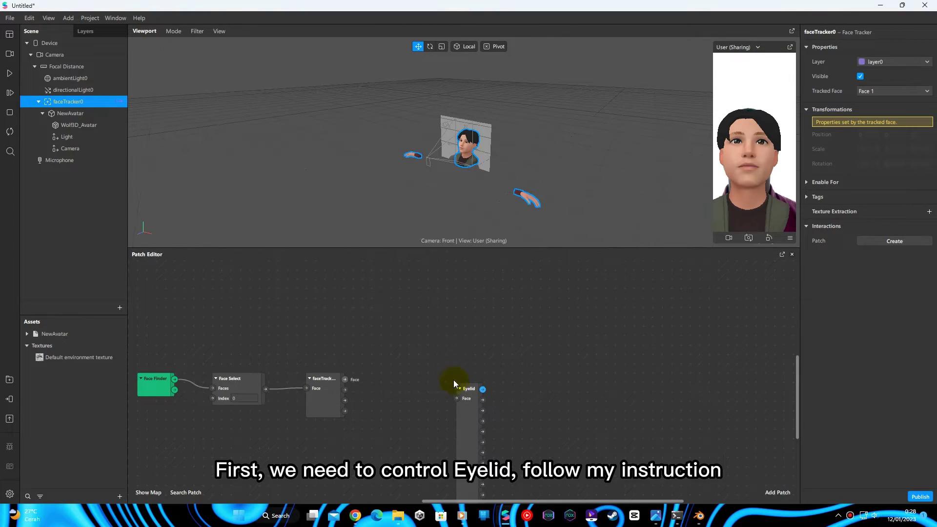
{"action": "left_click_drag", "start_coordinate": [468, 388], "coordinate": [440, 365]}
{"action": "left_click_drag", "start_coordinate": [406, 329], "coordinate": [393, 330]}
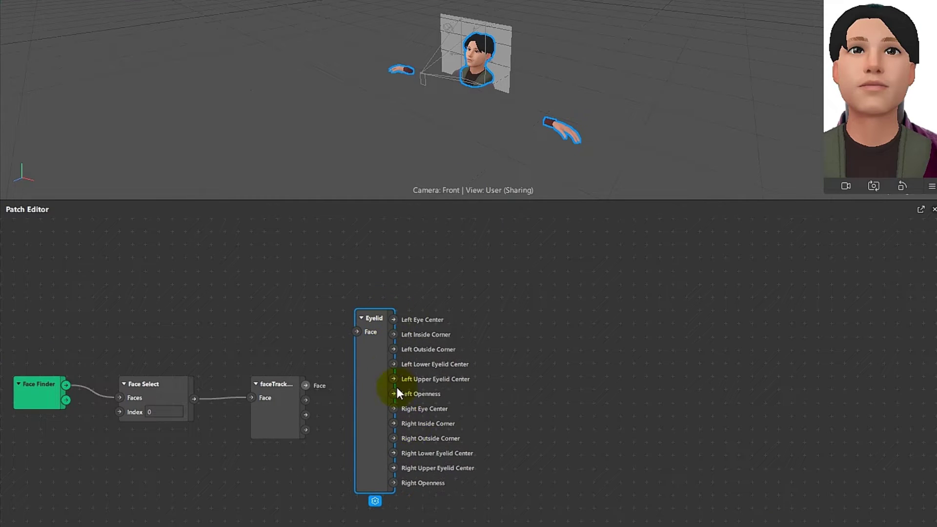
{"action": "left_click_drag", "start_coordinate": [396, 390], "coordinate": [370, 336]}
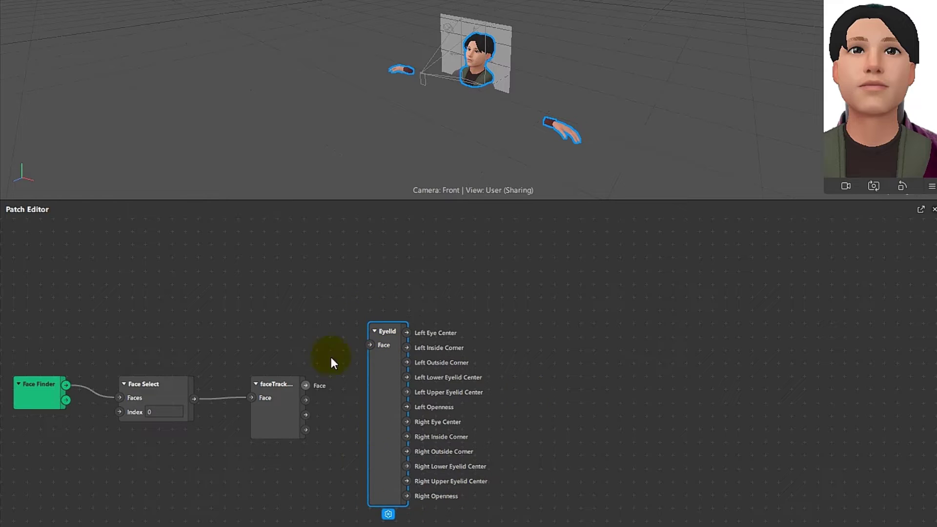
{"action": "left_click_drag", "start_coordinate": [305, 385], "coordinate": [370, 345]}
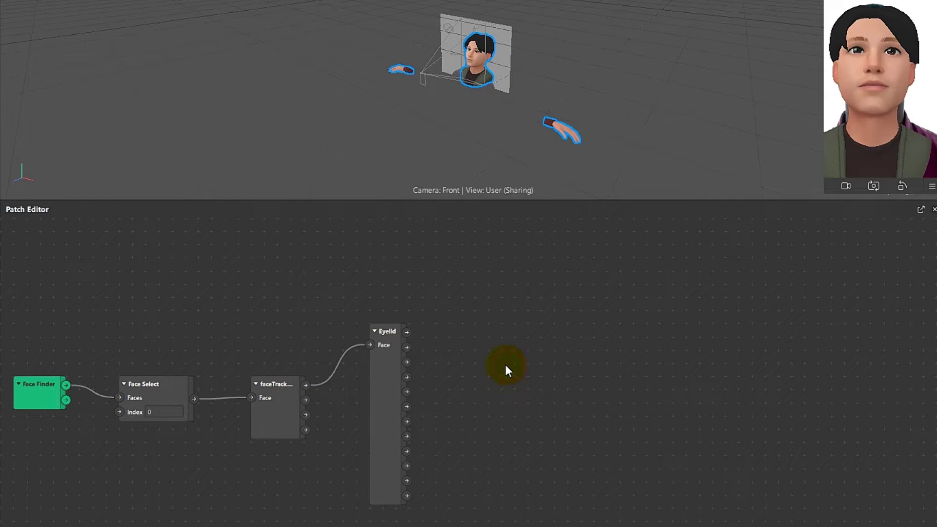
Step: Add a Subtract patch and place it next to the Eyelid patch's outputs
{"action": "double_click", "coordinate": [564, 360]}
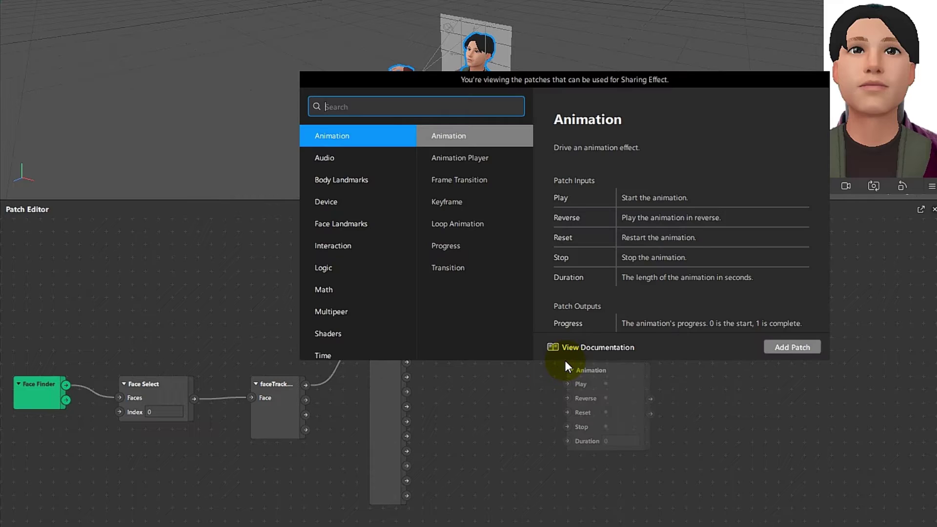
{"action": "type", "text": "subr"}
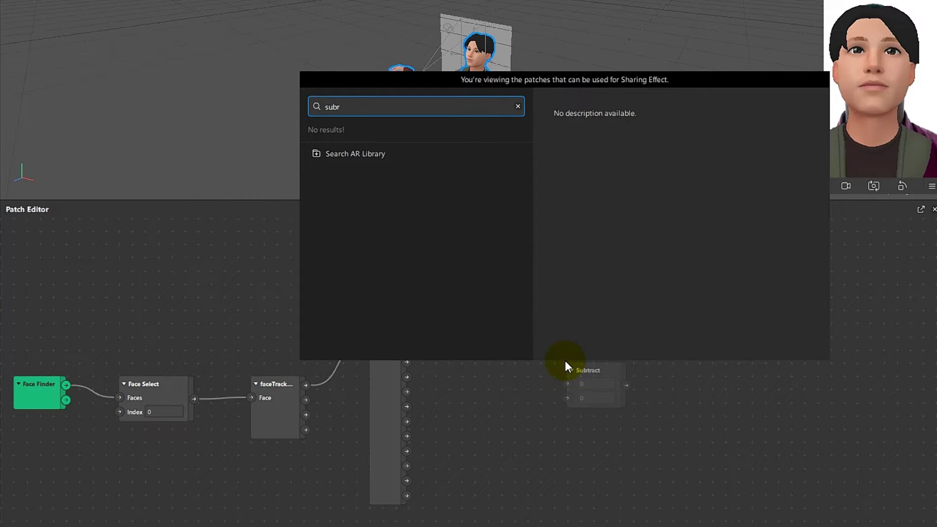
{"action": "key", "text": "BackSpace"}
{"action": "key", "text": "Return"}
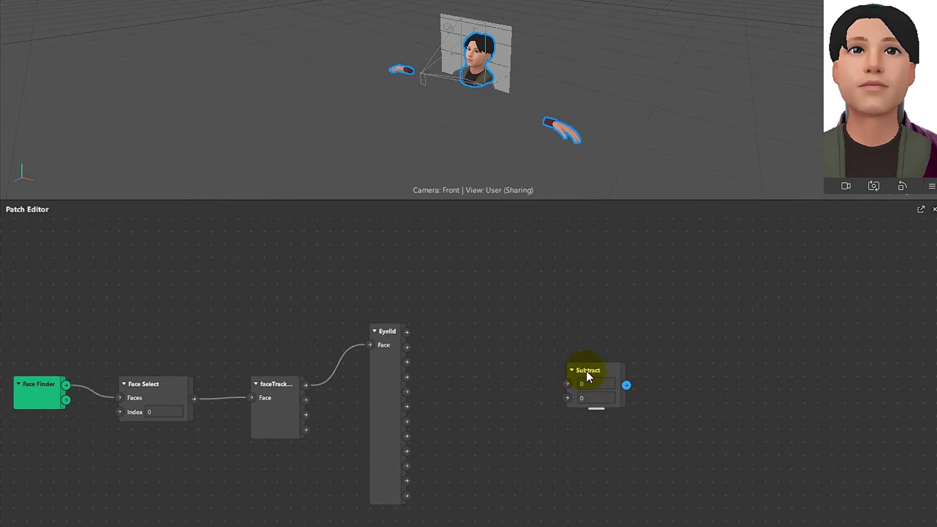
{"action": "left_click_drag", "start_coordinate": [587, 370], "coordinate": [485, 357]}
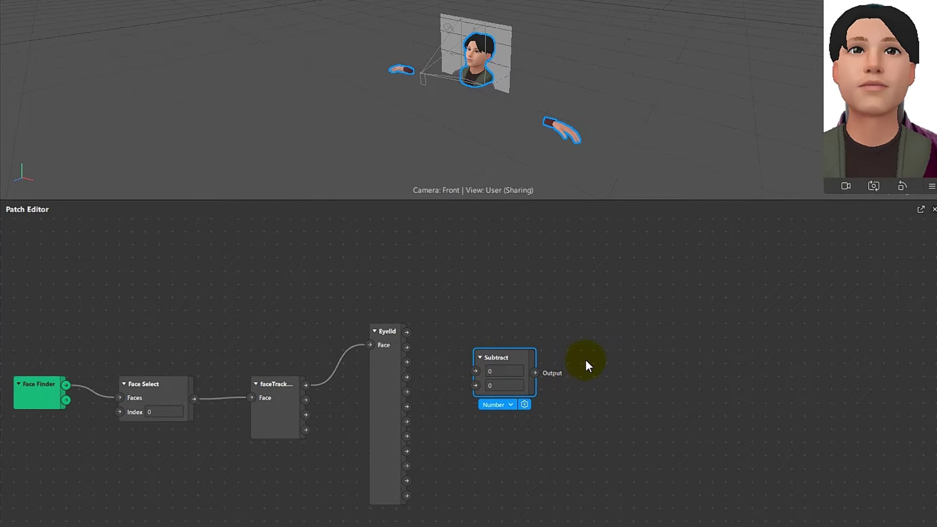
Step: Add an Exponential Smoothing patch and place it beside the Subtract patch
{"action": "double_click", "coordinate": [613, 308]}
{"action": "type", "text": "expo"}
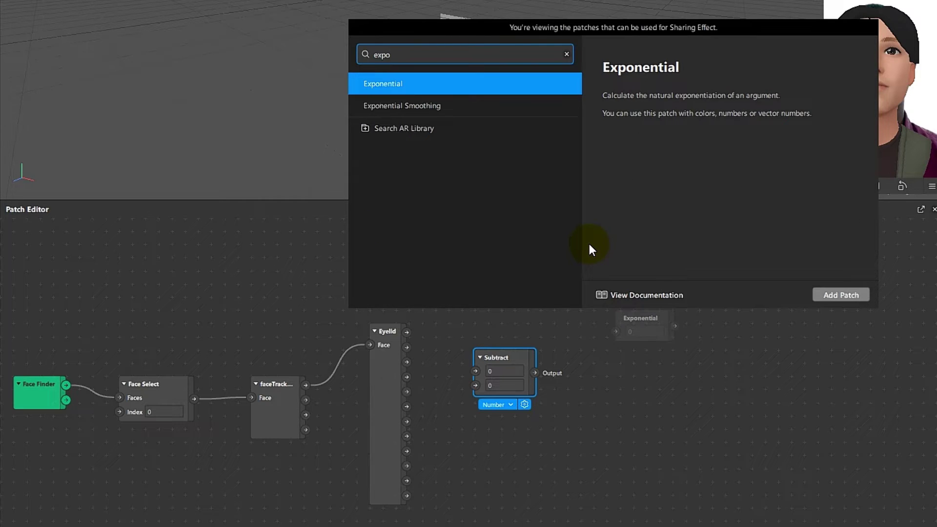
{"action": "key", "text": "Down"}
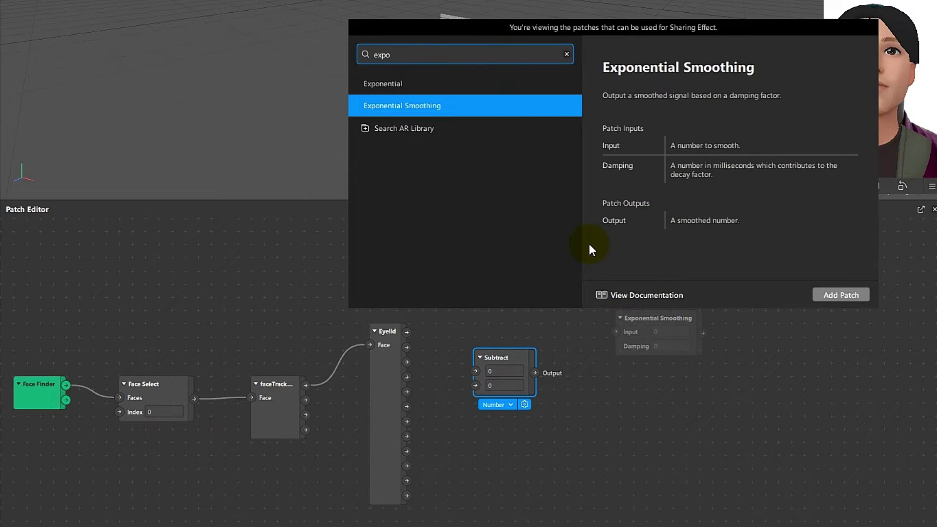
{"action": "key", "text": "Return"}
{"action": "left_click_drag", "start_coordinate": [663, 322], "coordinate": [625, 359]}
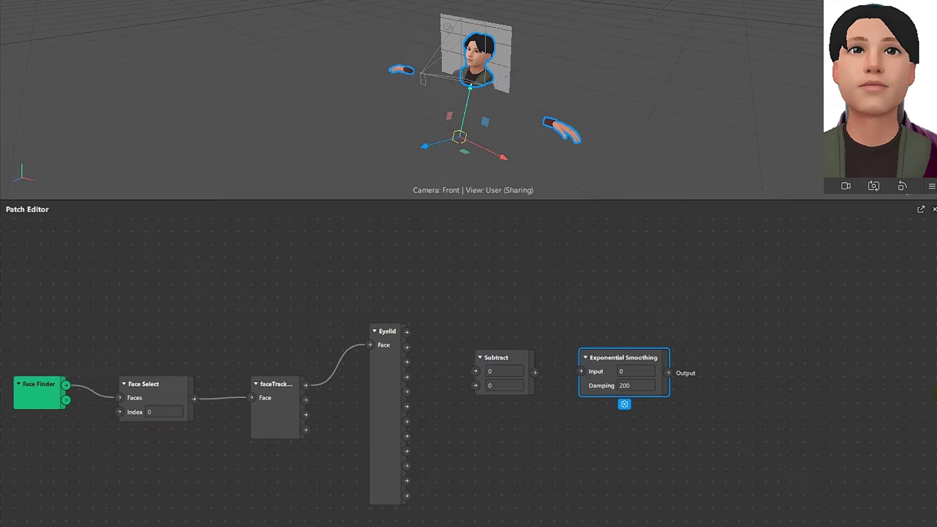
Step: Create patches for the avatar's eyeBlinkLeft and eyeBlinkRight blendshapes and stack them beyond the Exponential Smoothing patch
{"action": "left_click_drag", "start_coordinate": [935, 393], "coordinate": [559, 402]}
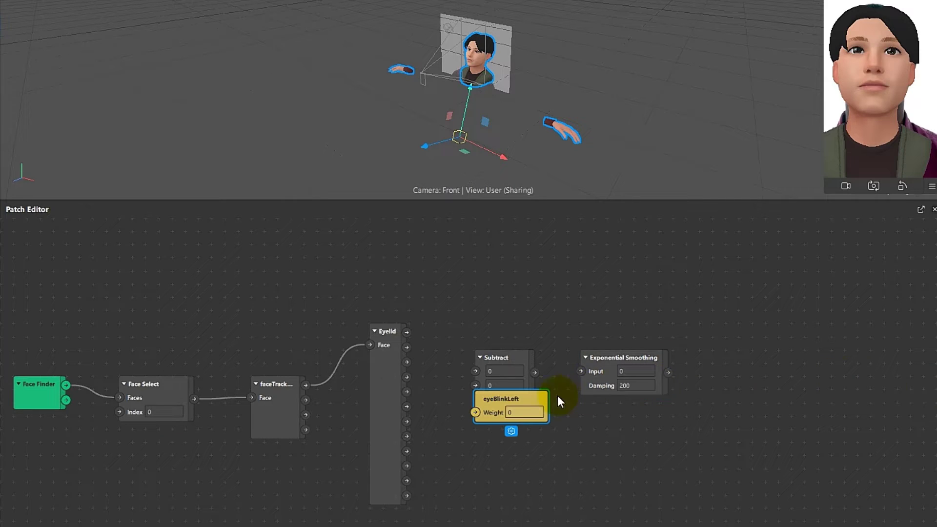
{"action": "left_click_drag", "start_coordinate": [666, 370], "coordinate": [787, 323]}
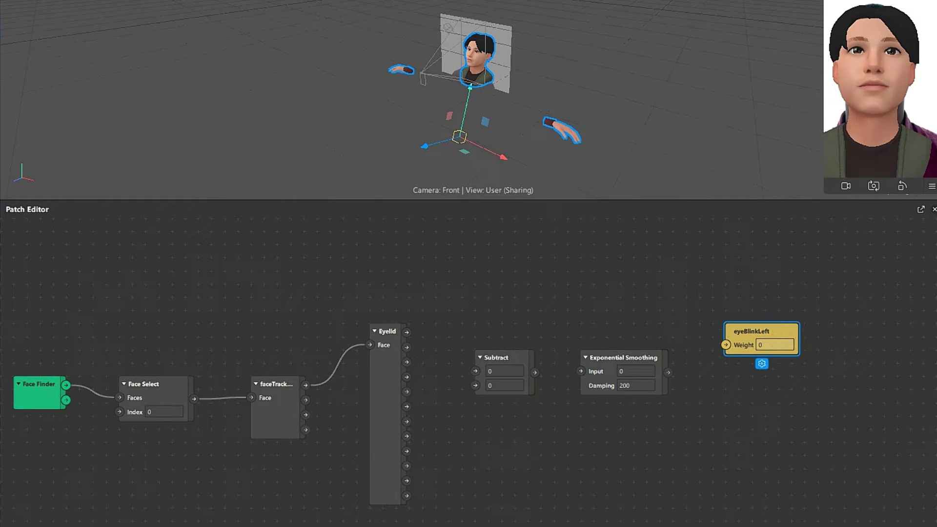
{"action": "left_click_drag", "start_coordinate": [935, 410], "coordinate": [795, 426]}
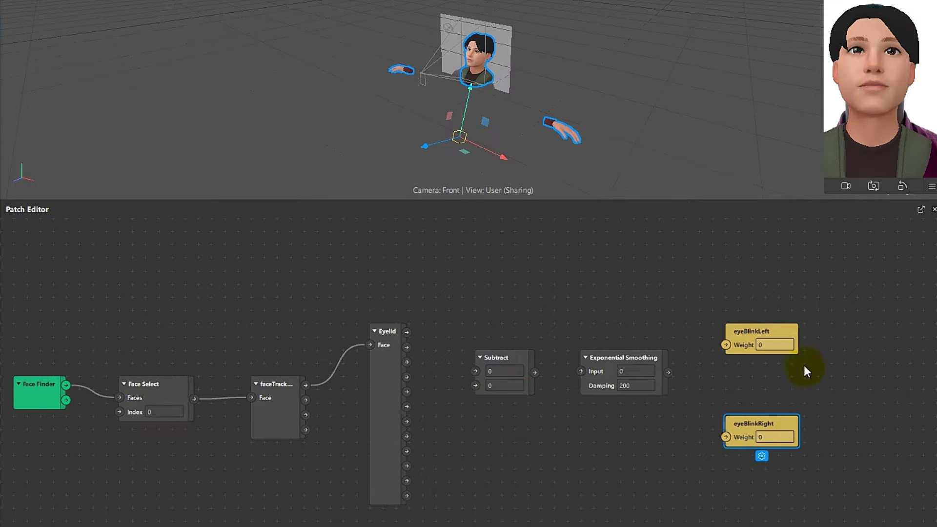
Step: Add a second Subtract patch and place it directly below the first one
{"action": "double_click", "coordinate": [377, 239]}
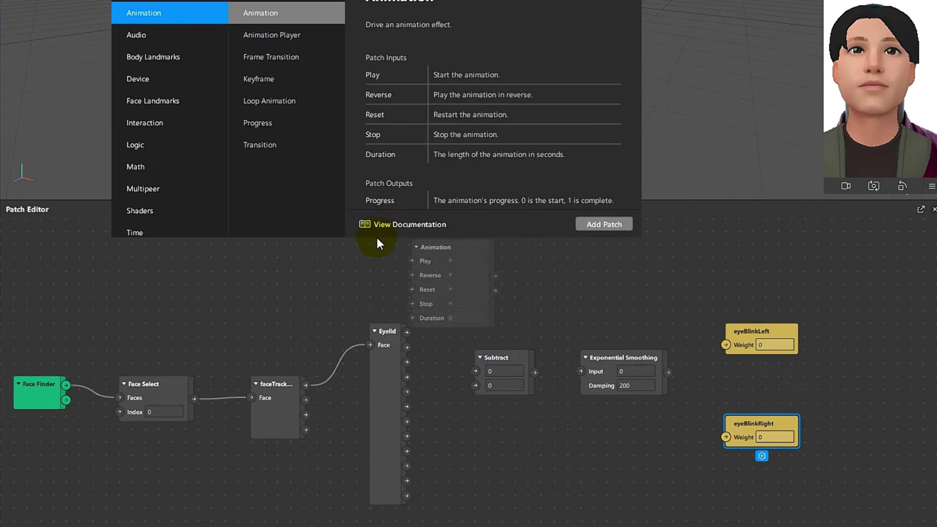
{"action": "type", "text": "subtract"}
{"action": "key", "text": "Return"}
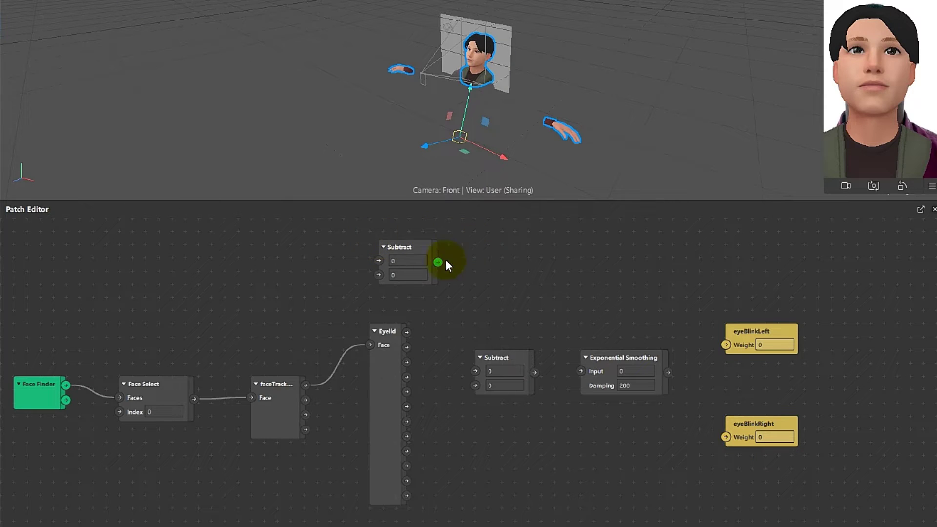
{"action": "left_click_drag", "start_coordinate": [417, 286], "coordinate": [514, 476]}
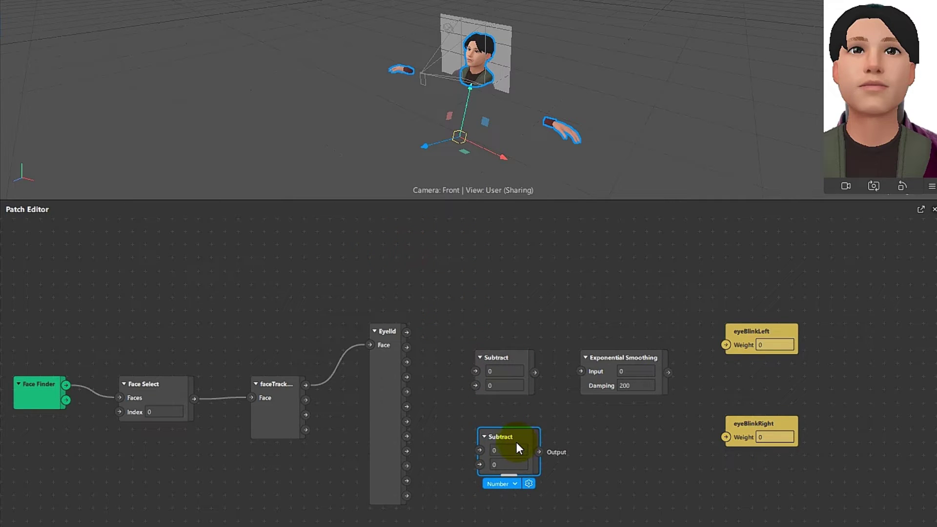
Step: Add a second Exponential Smoothing patch beside the lower Subtract patch and line up the eyeBlinkLeft and eyeBlinkRight patches with the two rows
{"action": "double_click", "coordinate": [635, 451]}
{"action": "type", "text": "expo"}
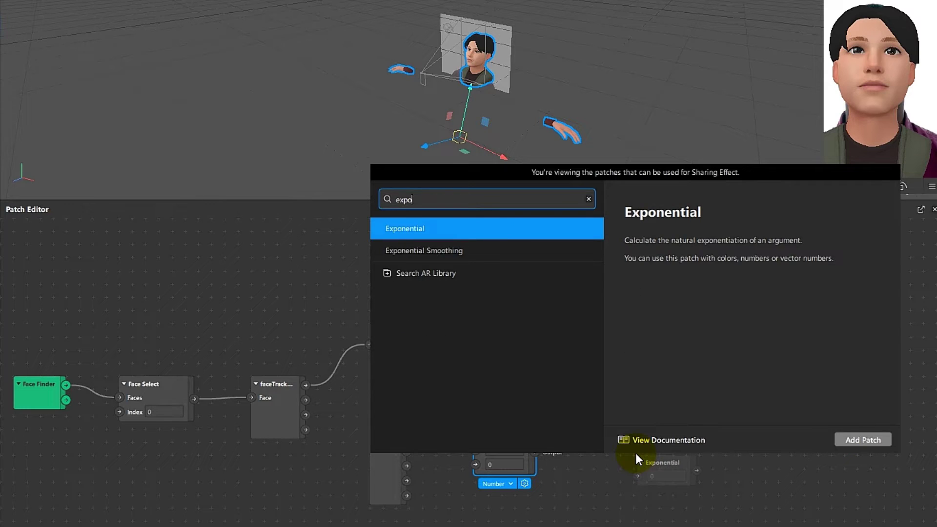
{"action": "key", "text": "Down"}
{"action": "key", "text": "Return"}
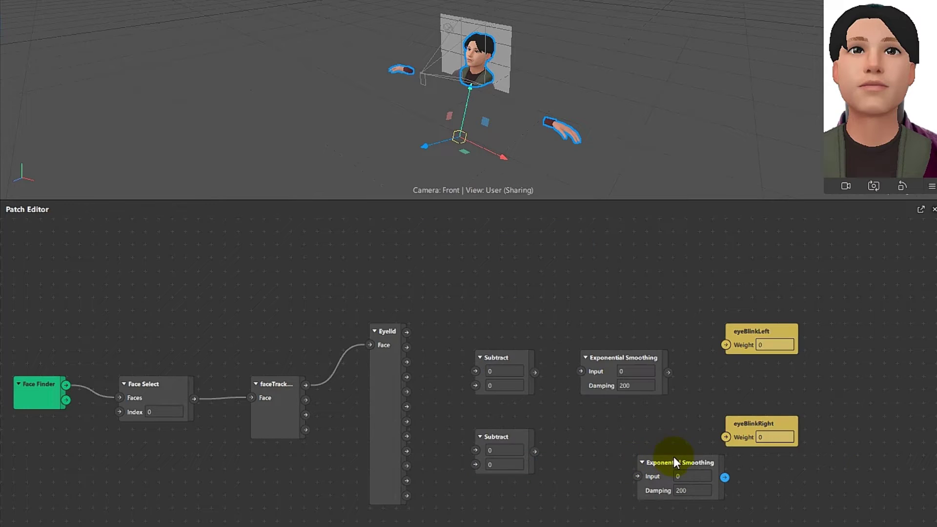
{"action": "left_click_drag", "start_coordinate": [678, 465], "coordinate": [622, 439]}
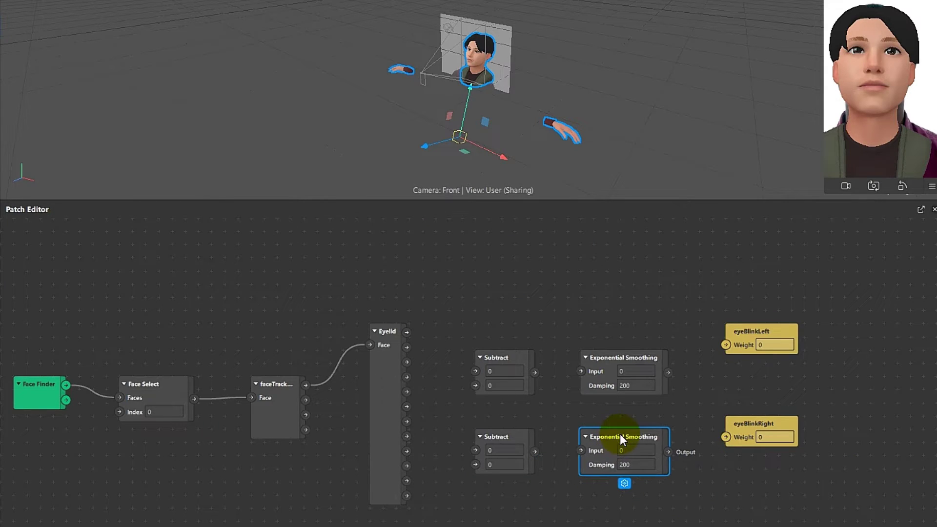
{"action": "left_click_drag", "start_coordinate": [772, 433], "coordinate": [770, 460]}
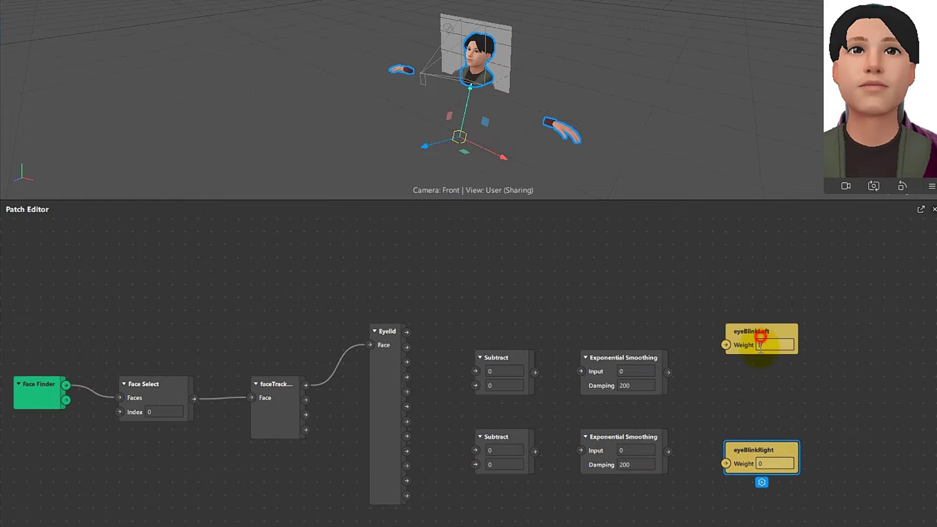
{"action": "left_click_drag", "start_coordinate": [760, 337], "coordinate": [761, 363]}
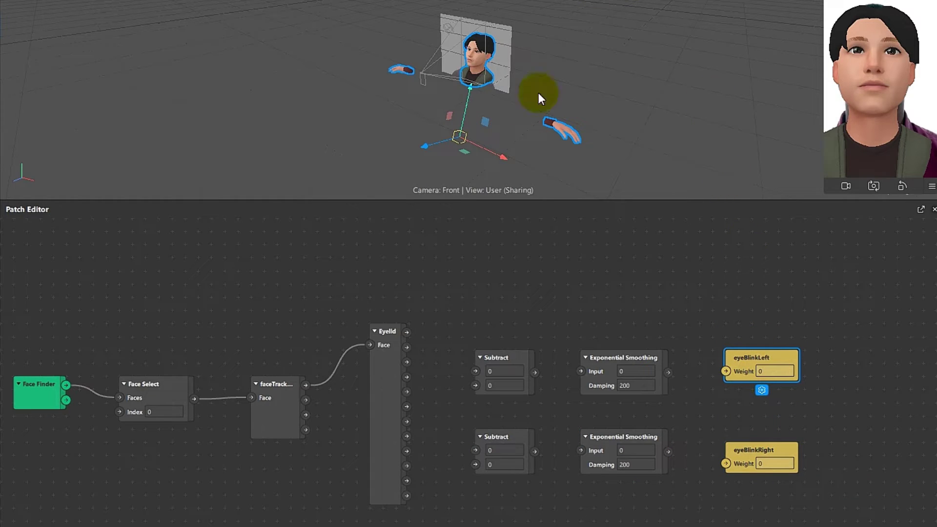
Step: Connect the Eyelid patch's Right Openness to the lower Subtract's second input, and on through its Exponential Smoothing patch to the eyeBlinkRight Weight
{"action": "left_click", "coordinate": [392, 476]}
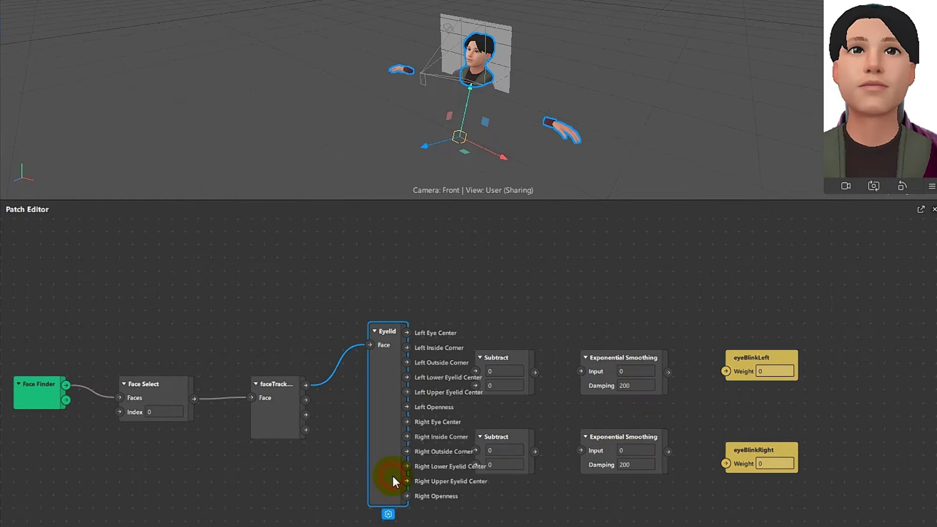
{"action": "left_click_drag", "start_coordinate": [406, 496], "coordinate": [474, 464]}
{"action": "left_click_drag", "start_coordinate": [535, 452], "coordinate": [581, 450]}
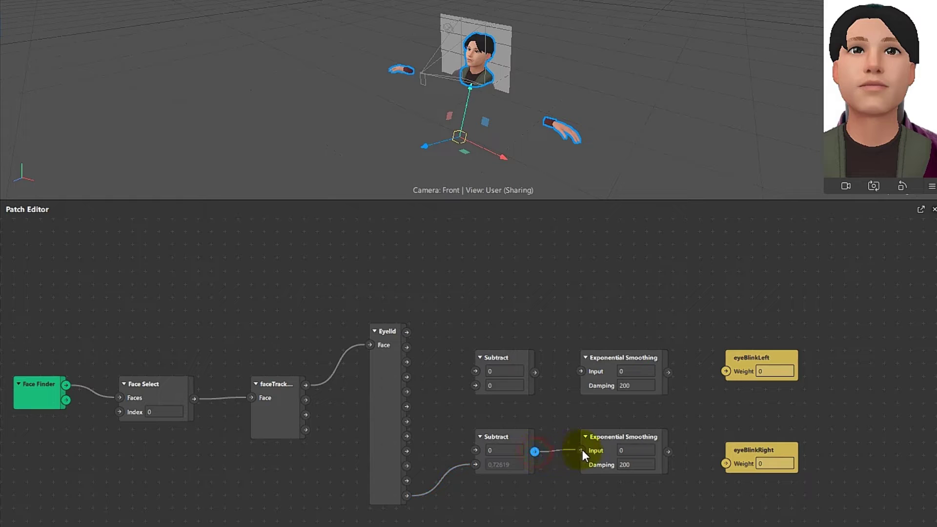
{"action": "left_click_drag", "start_coordinate": [669, 452], "coordinate": [726, 464]}
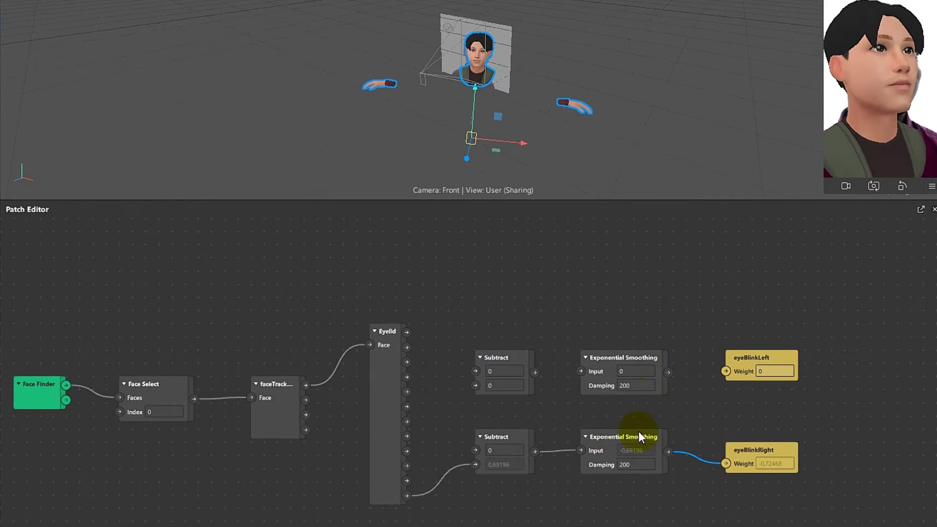
Step: Set the Damping of the lower Exponential Smoothing patch to 20
{"action": "left_click", "coordinate": [636, 465]}
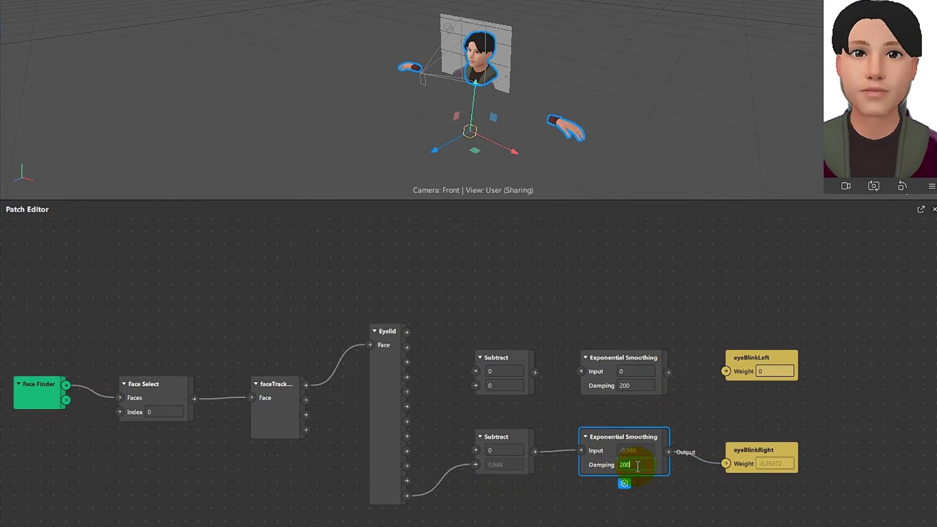
{"action": "type", "text": "20"}
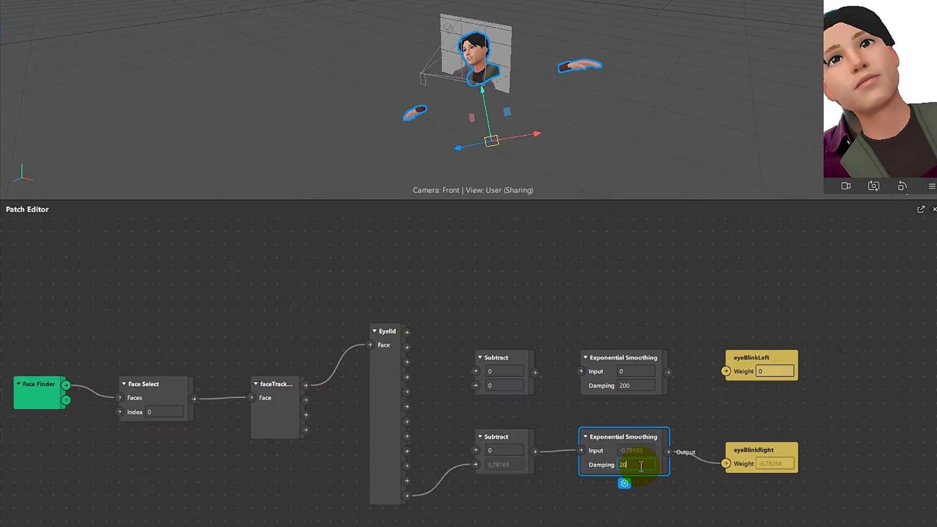
{"action": "left_click", "coordinate": [635, 479]}
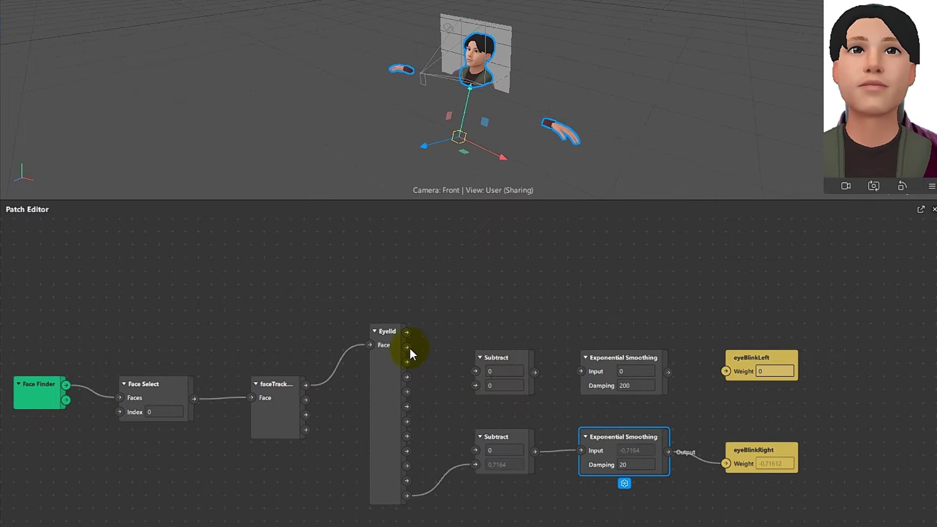
Step: Connect the Eyelid patch's Left Openness to the upper Subtract's second input and set the first input of both Subtract patches to 1
{"action": "left_click_drag", "start_coordinate": [408, 408], "coordinate": [476, 385]}
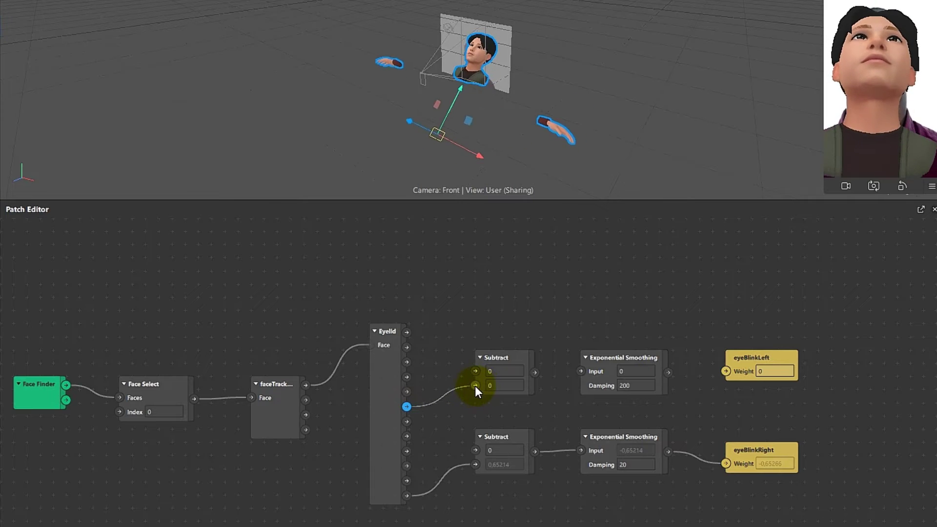
{"action": "left_click", "coordinate": [497, 450]}
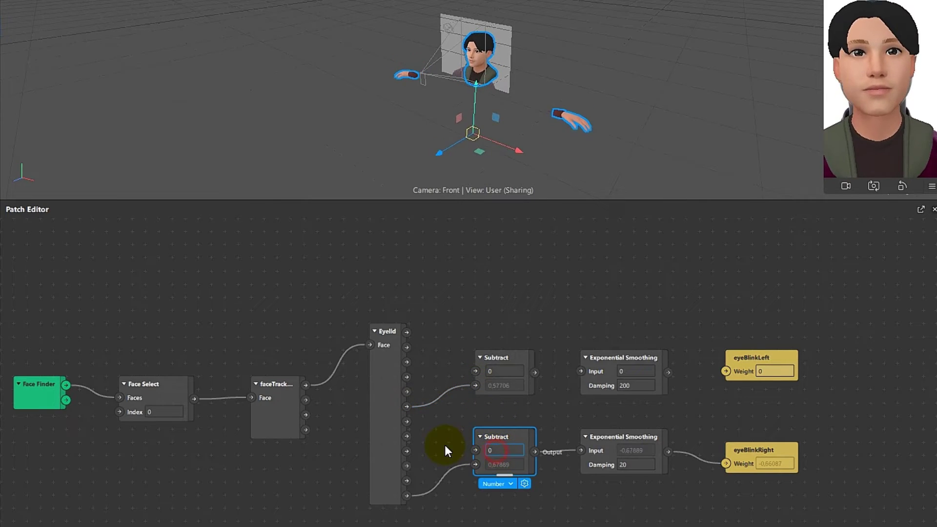
{"action": "type", "text": "2"}
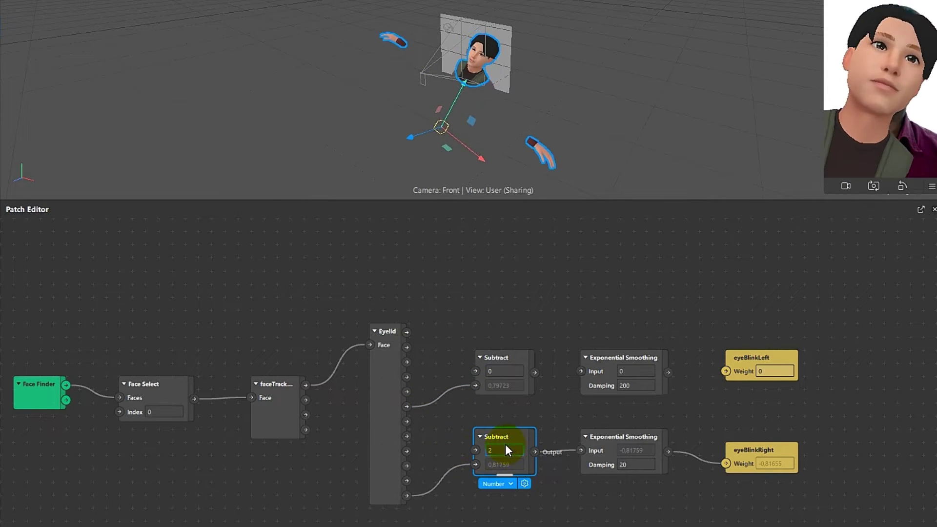
{"action": "key", "text": "BackSpace"}
{"action": "type", "text": "1"}
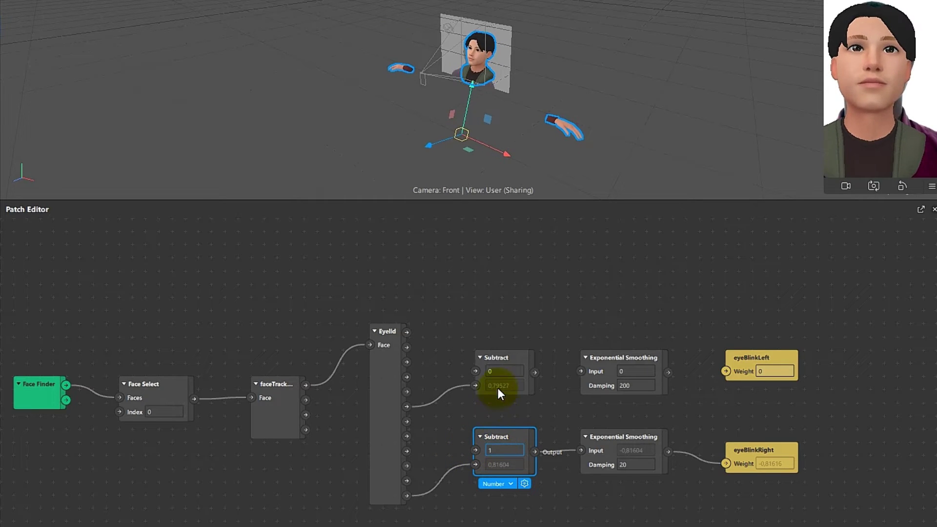
{"action": "left_click_drag", "start_coordinate": [495, 367], "coordinate": [514, 357]}
{"action": "left_click", "coordinate": [499, 370]}
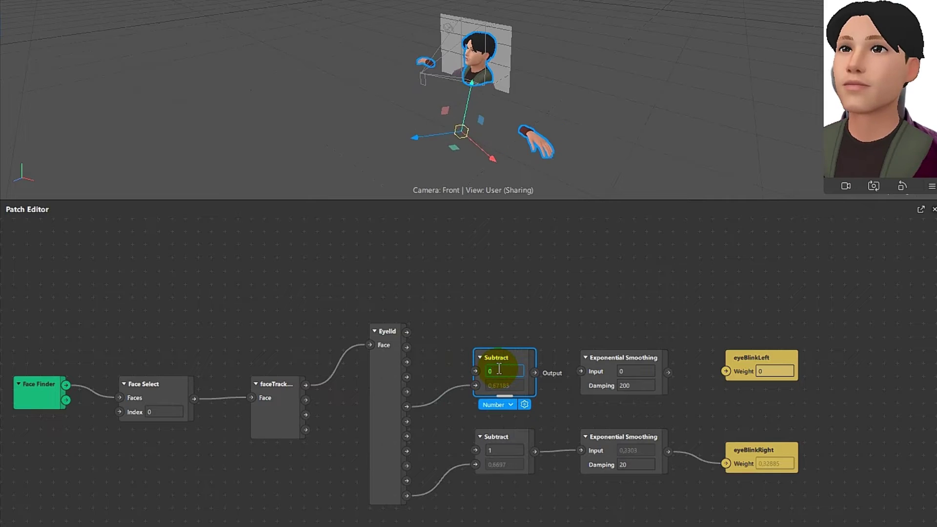
{"action": "type", "text": "1"}
{"action": "key", "text": "Return"}
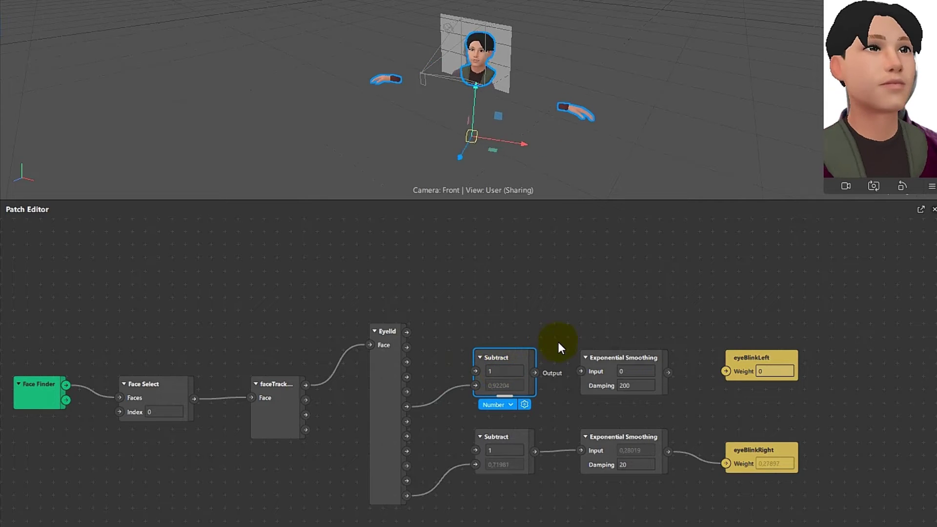
Step: Connect the upper Subtract's output to its Exponential Smoothing input, and the smoothing output to the eyeBlinkLeft Weight
{"action": "left_click", "coordinate": [543, 376]}
{"action": "left_click_drag", "start_coordinate": [543, 373], "coordinate": [591, 370]}
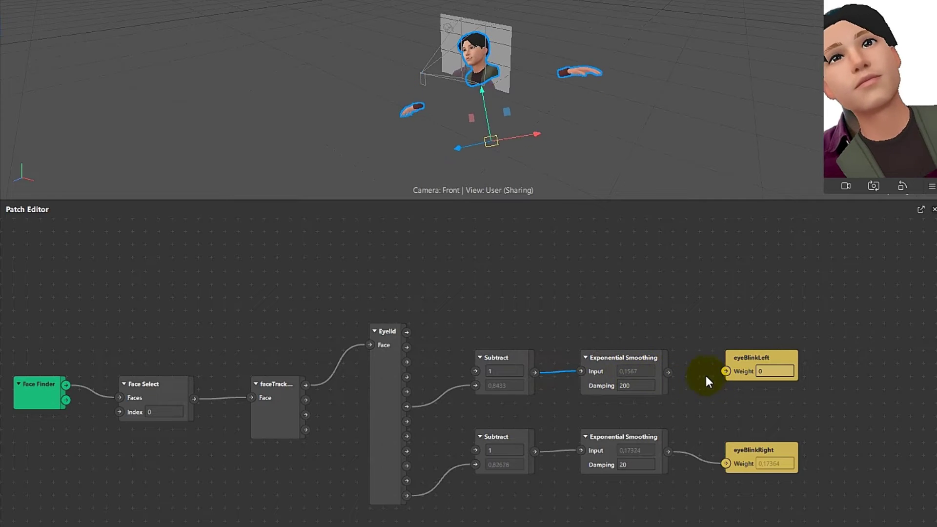
{"action": "left_click_drag", "start_coordinate": [668, 372], "coordinate": [725, 371]}
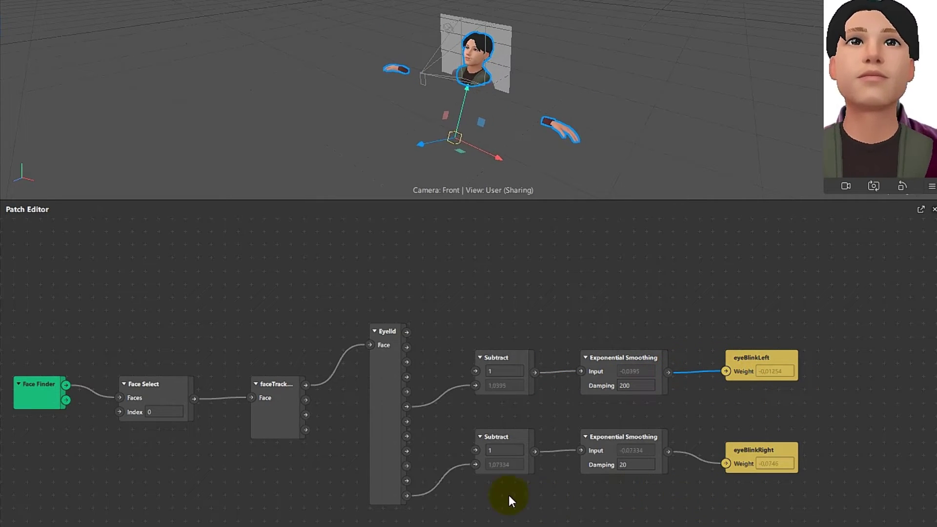
Step: Set the Damping of the upper Exponential Smoothing patch to 20
{"action": "left_click", "coordinate": [635, 385]}
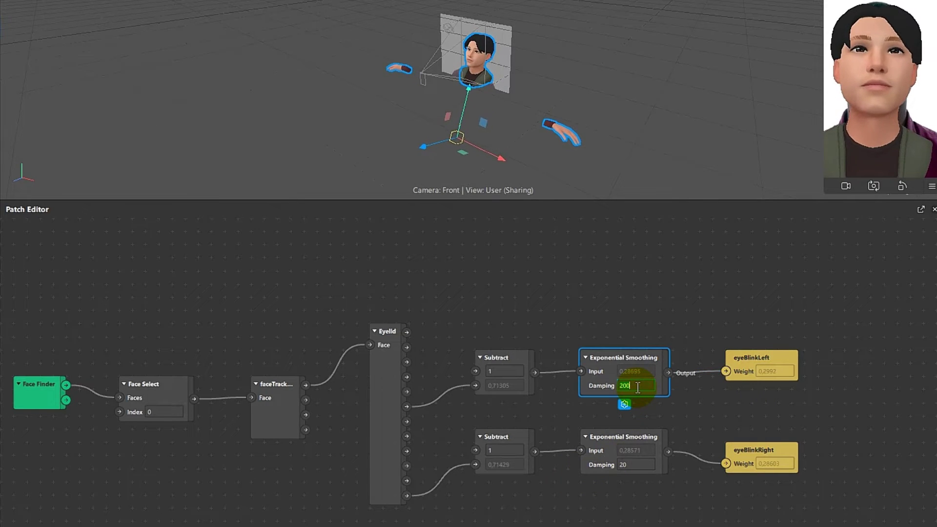
{"action": "type", "text": "20"}
{"action": "key", "text": "Return"}
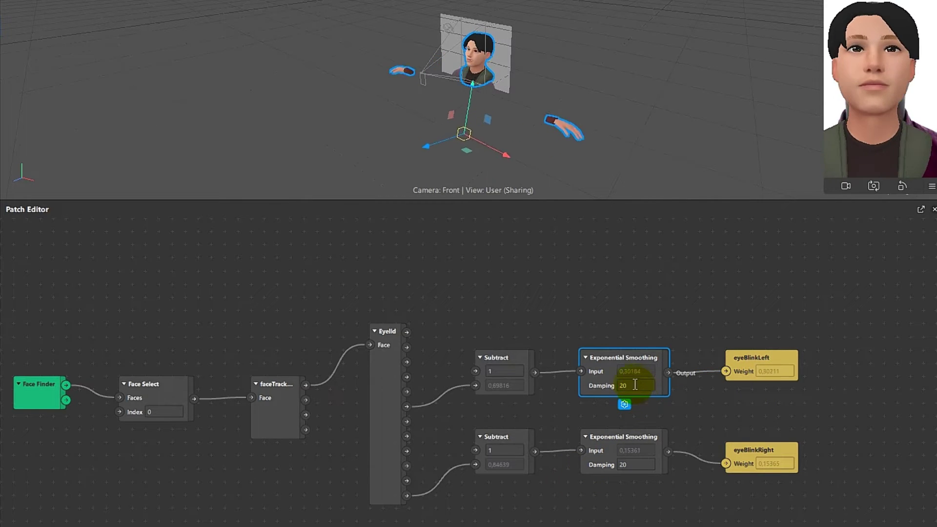
{"action": "left_click", "coordinate": [382, 450]}
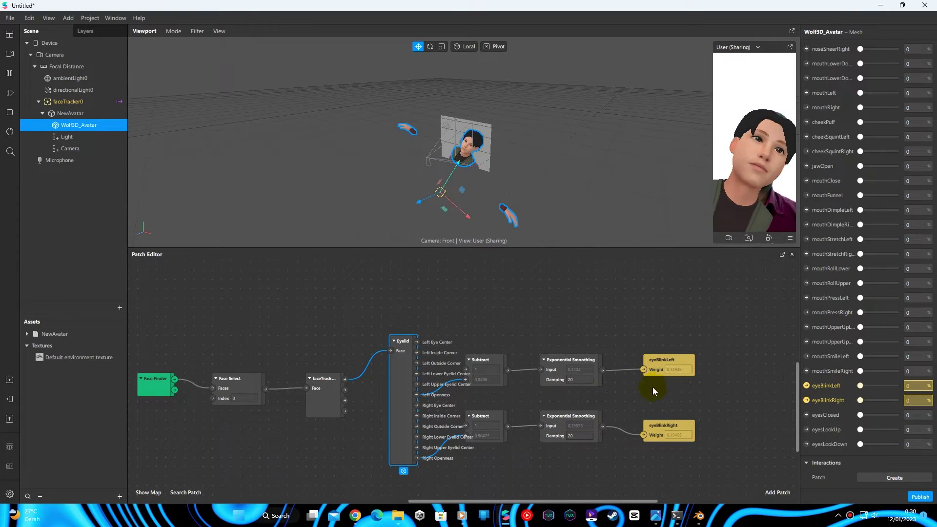
{"action": "left_click", "coordinate": [587, 483]}
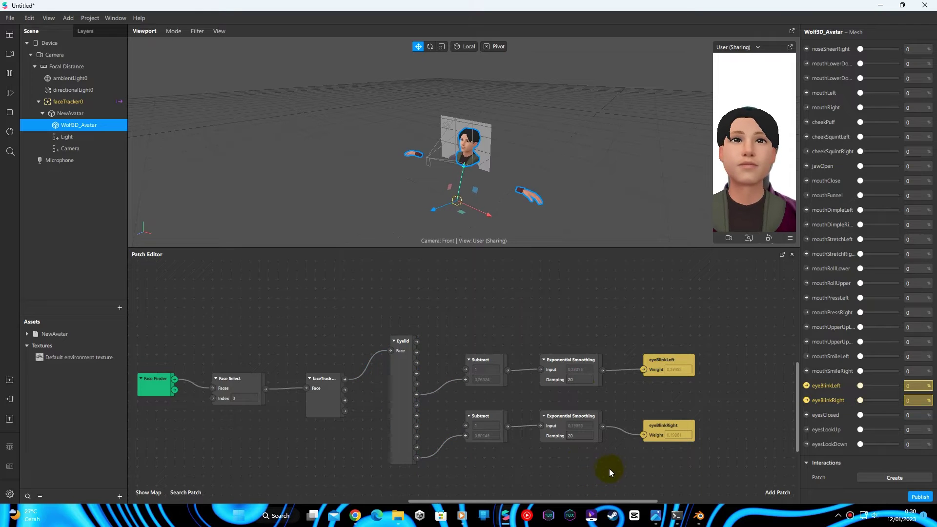
Step: Add a Mouth Open patch above the Eyelid patch and connect the face tracker's Face output to its Face input
{"action": "scroll", "coordinate": [616, 467], "scroll_direction": "down", "scroll_amount": 2}
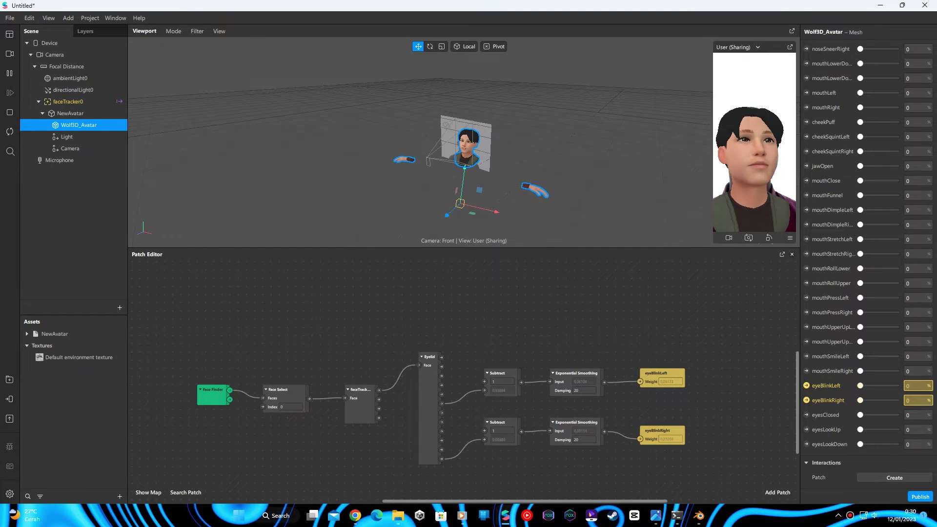
{"action": "double_click", "coordinate": [399, 301]}
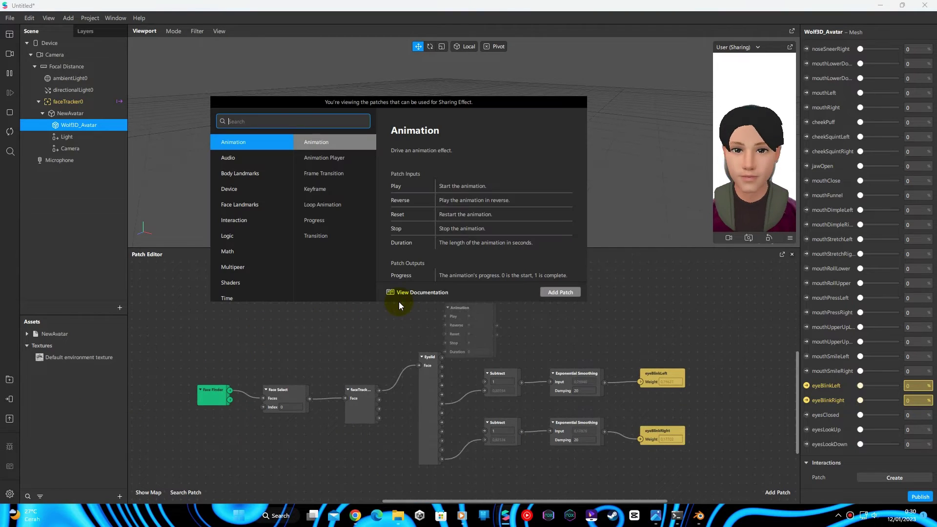
{"action": "type", "text": "mout"}
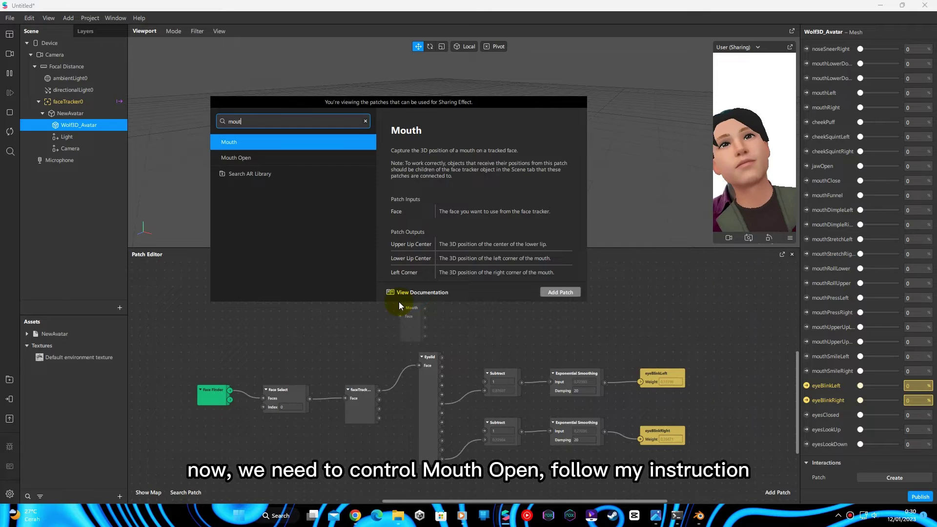
{"action": "key", "text": "Down"}
{"action": "key", "text": "Return"}
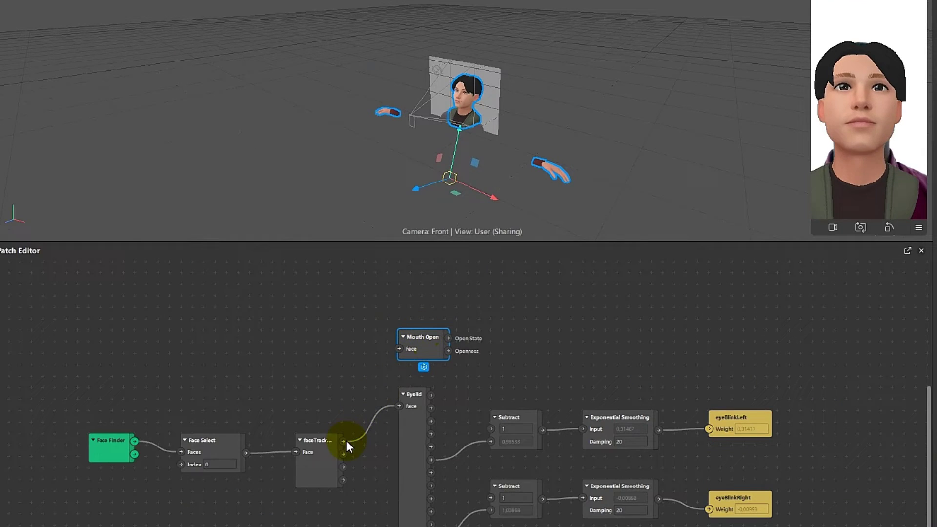
{"action": "left_click_drag", "start_coordinate": [344, 441], "coordinate": [398, 348]}
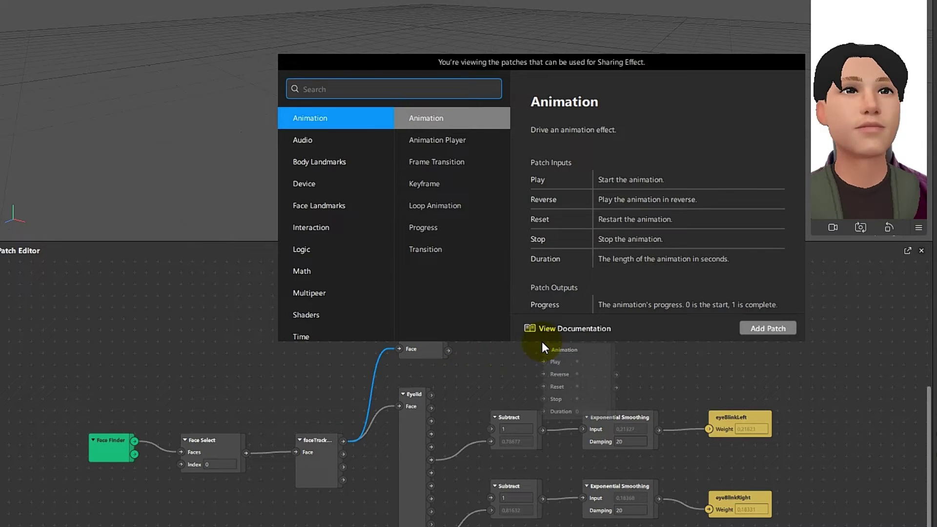
Step: Add a Multiply patch and place it beside the Mouth Open patch, in line with the Subtract patches
{"action": "type", "text": "mult"}
{"action": "key", "text": "Return"}
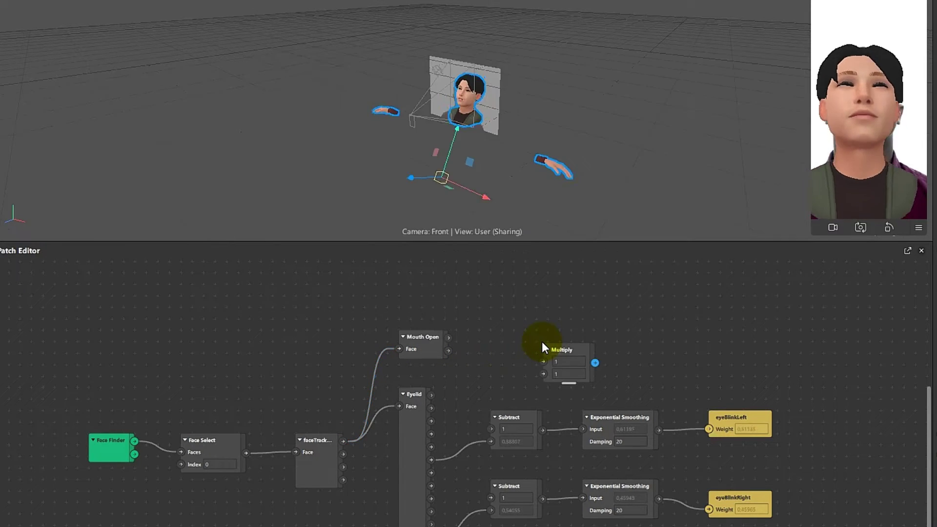
{"action": "left_click_drag", "start_coordinate": [548, 348], "coordinate": [522, 336]}
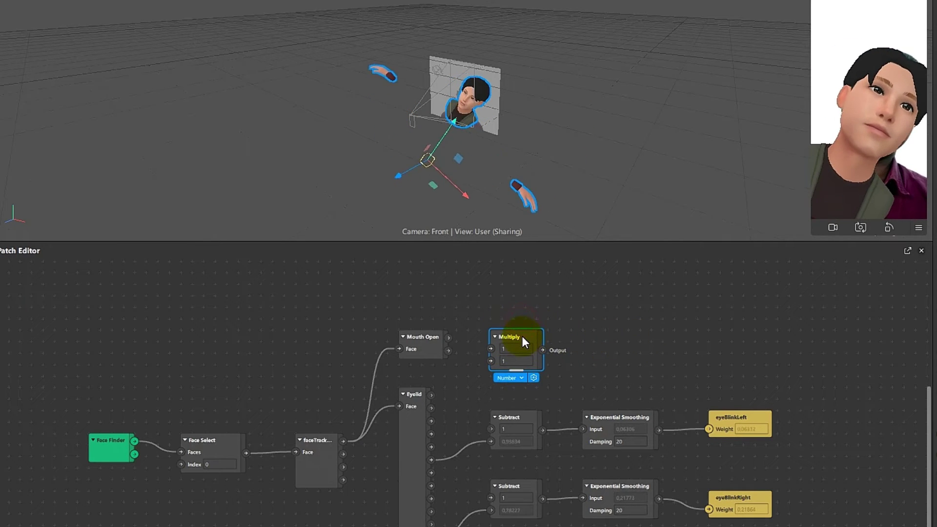
Step: Add an Exponential Smoothing patch and place it beside the Multiply patch, above the existing smoothing patches
{"action": "double_click", "coordinate": [621, 339]}
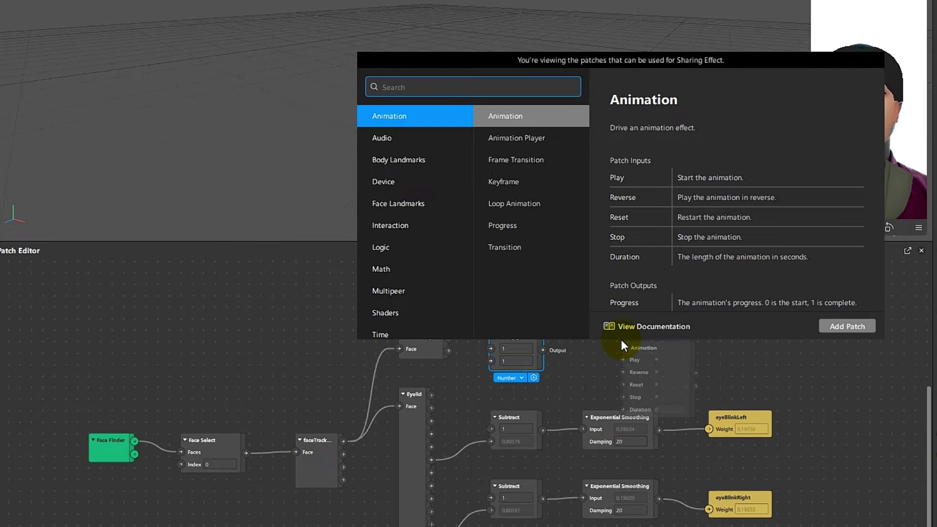
{"action": "type", "text": "exp"}
{"action": "key", "text": "Down"}
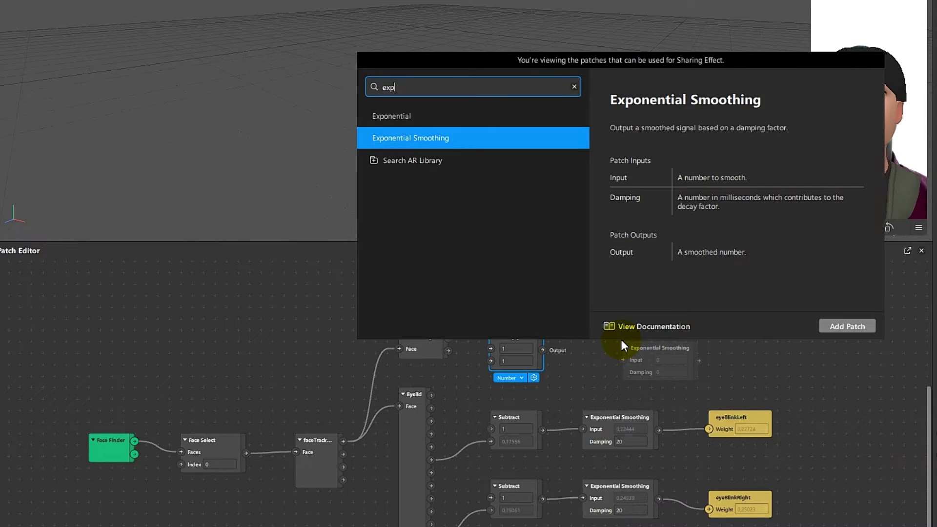
{"action": "key", "text": "Return"}
{"action": "left_click_drag", "start_coordinate": [614, 344], "coordinate": [587, 338]}
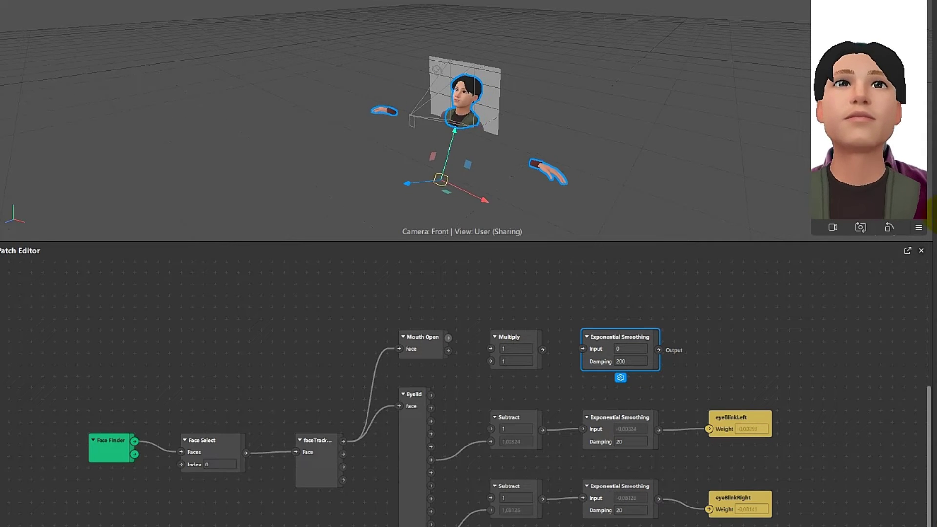
Step: Place the jawOpen patch beside the new smoothing patch and route Mouth Open's Openness through Multiply and Exponential Smoothing to its Weight
{"action": "left_click_drag", "start_coordinate": [479, 431], "coordinate": [726, 332]}
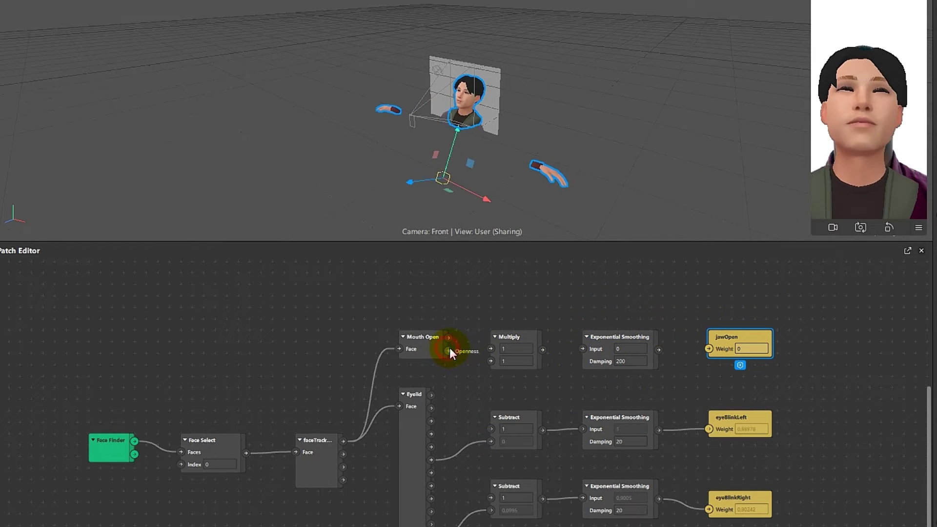
{"action": "left_click_drag", "start_coordinate": [450, 349], "coordinate": [583, 348]}
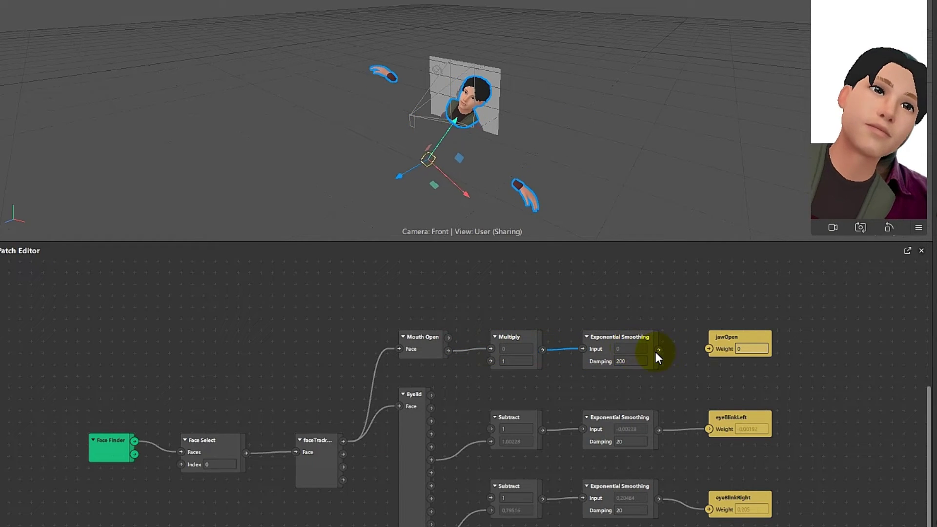
{"action": "left_click_drag", "start_coordinate": [659, 350], "coordinate": [710, 348]}
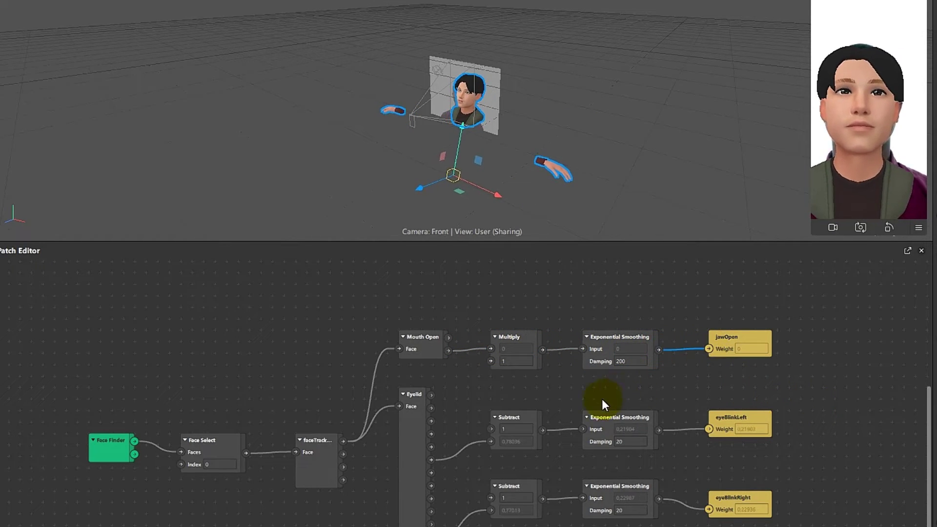
Step: In the jawOpen chain, set the Exponential Smoothing Damping to 30 and the Multiply patch's second input to 2
{"action": "left_click", "coordinate": [635, 363]}
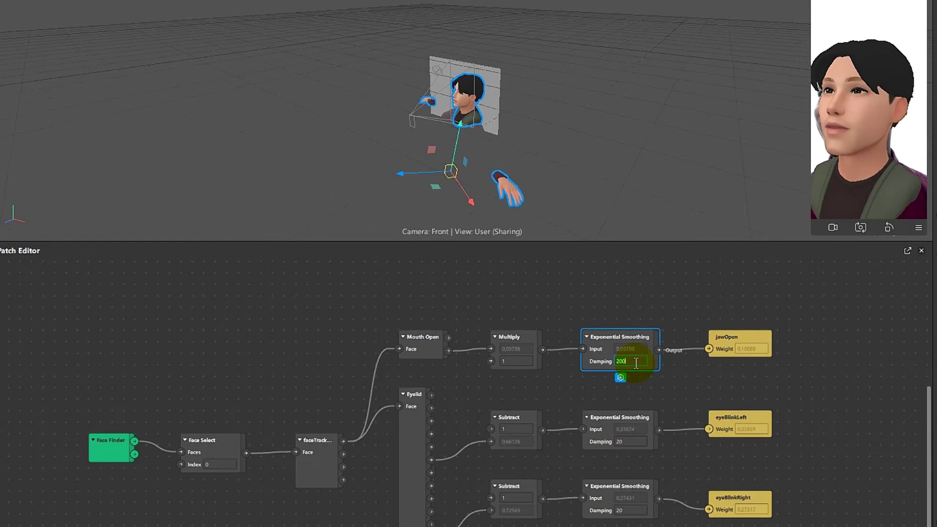
{"action": "key", "text": "Return"}
{"action": "scroll", "coordinate": [640, 362], "scroll_direction": "up", "scroll_amount": 3}
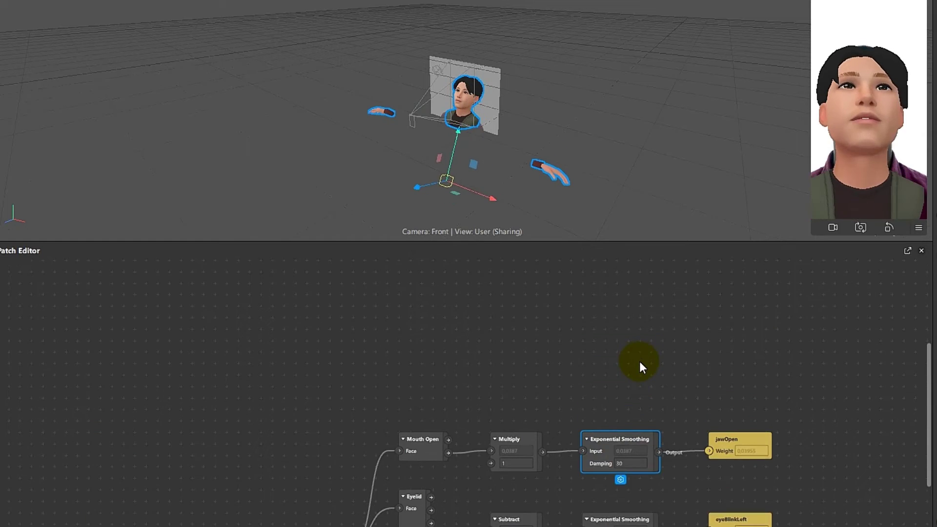
{"action": "scroll", "coordinate": [637, 403], "scroll_direction": "up", "scroll_amount": 3}
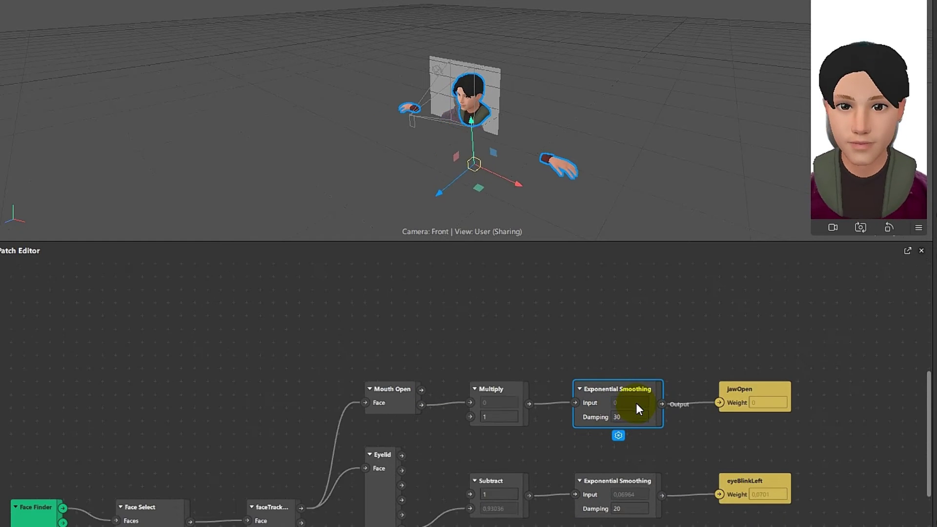
{"action": "scroll", "coordinate": [666, 437], "scroll_direction": "down", "scroll_amount": 3}
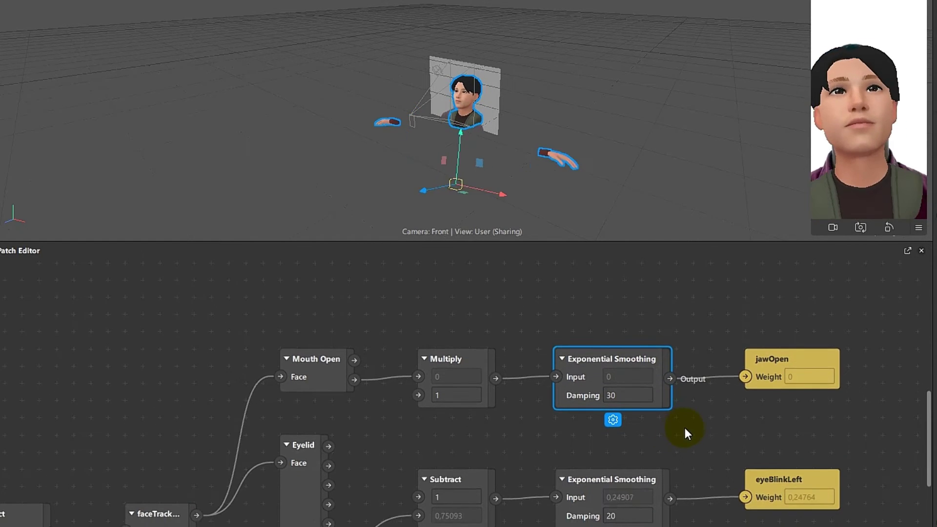
{"action": "scroll", "coordinate": [605, 324], "scroll_direction": "down", "scroll_amount": 5}
{"action": "scroll", "coordinate": [605, 324], "scroll_direction": "right", "scroll_amount": 3}
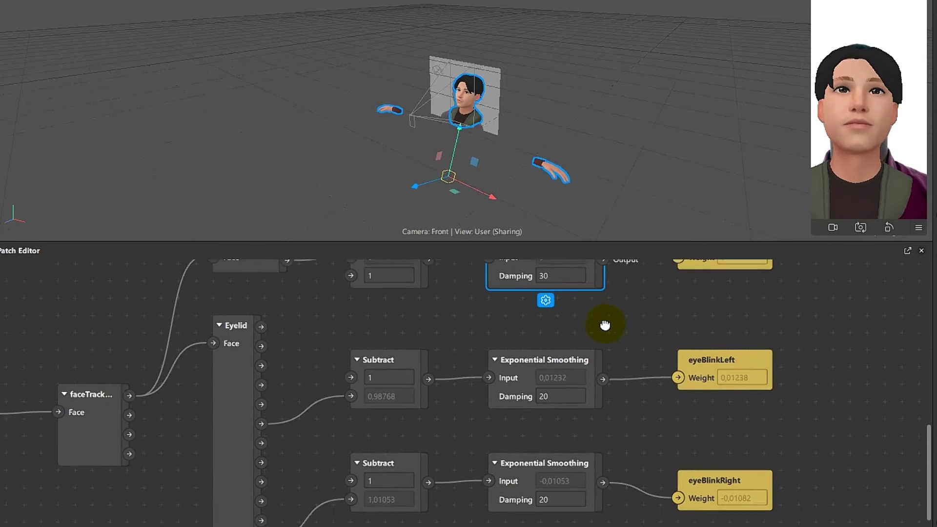
{"action": "scroll", "coordinate": [624, 347], "scroll_direction": "up", "scroll_amount": 3}
{"action": "scroll", "coordinate": [634, 389], "scroll_direction": "left", "scroll_amount": 1}
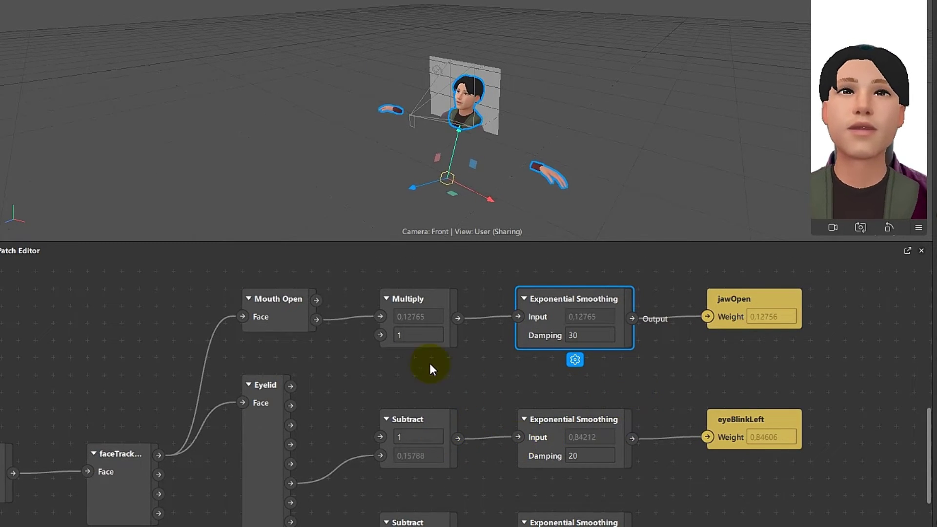
{"action": "left_click", "coordinate": [414, 338]}
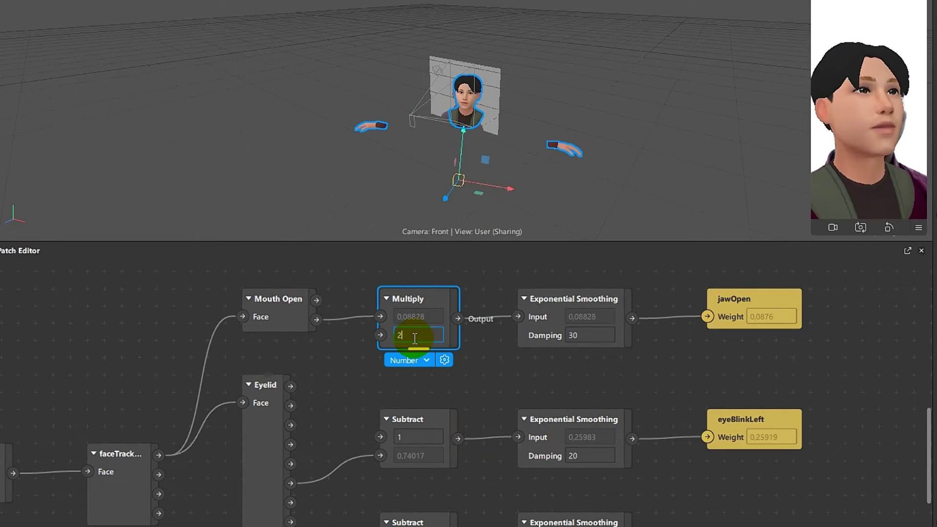
{"action": "type", "text": "2"}
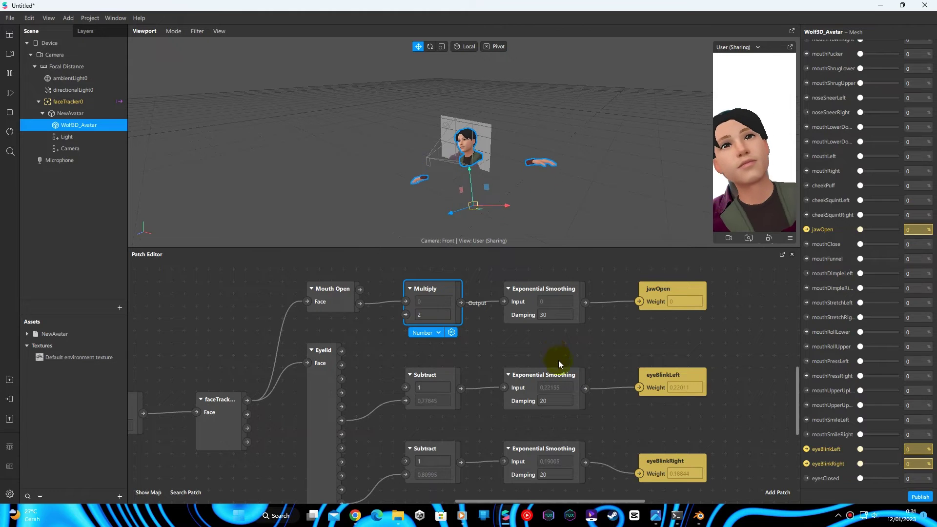
{"action": "left_click", "coordinate": [744, 364]}
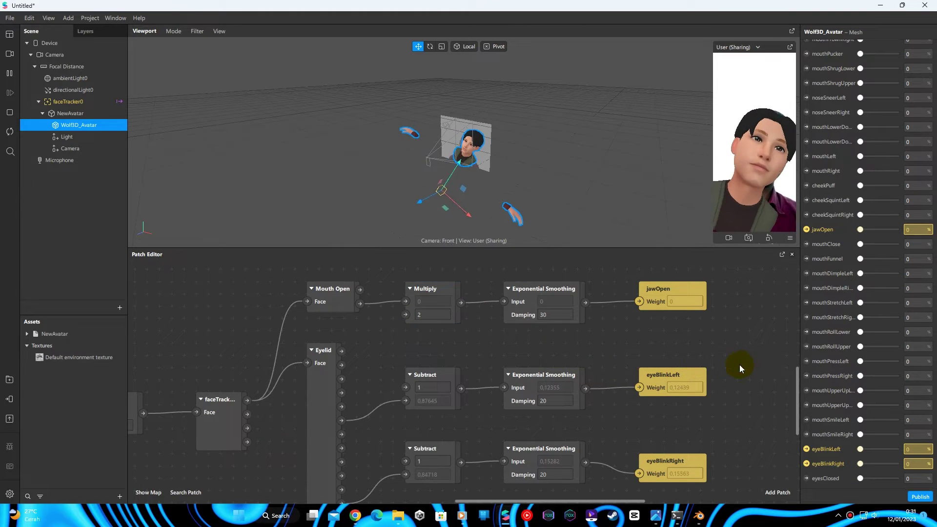
Step: Add a Mouth patch above the Mouth Open patch and connect the face tracker's Face output to its Face input
{"action": "scroll", "coordinate": [725, 388], "scroll_direction": "up", "scroll_amount": 3}
{"action": "scroll", "coordinate": [727, 387], "scroll_direction": "up", "scroll_amount": 2}
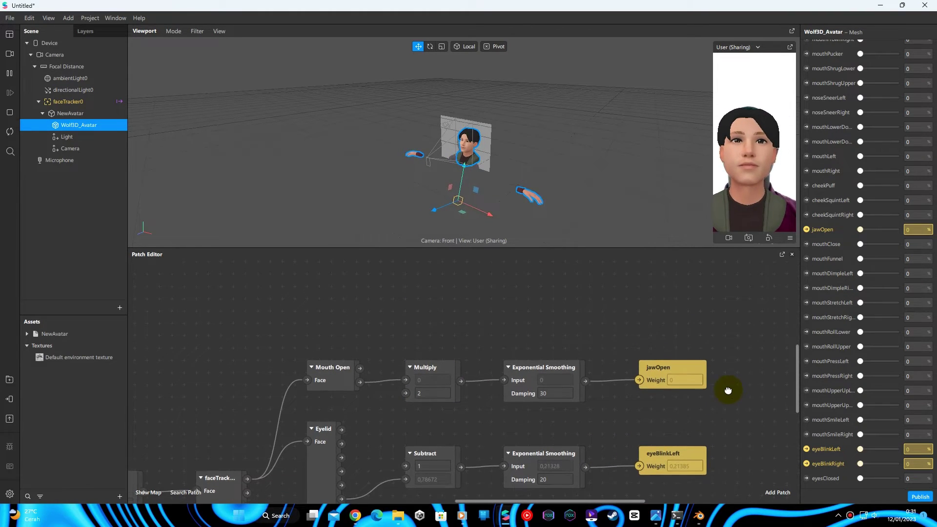
{"action": "double_click", "coordinate": [429, 315]}
{"action": "type", "text": "mout"}
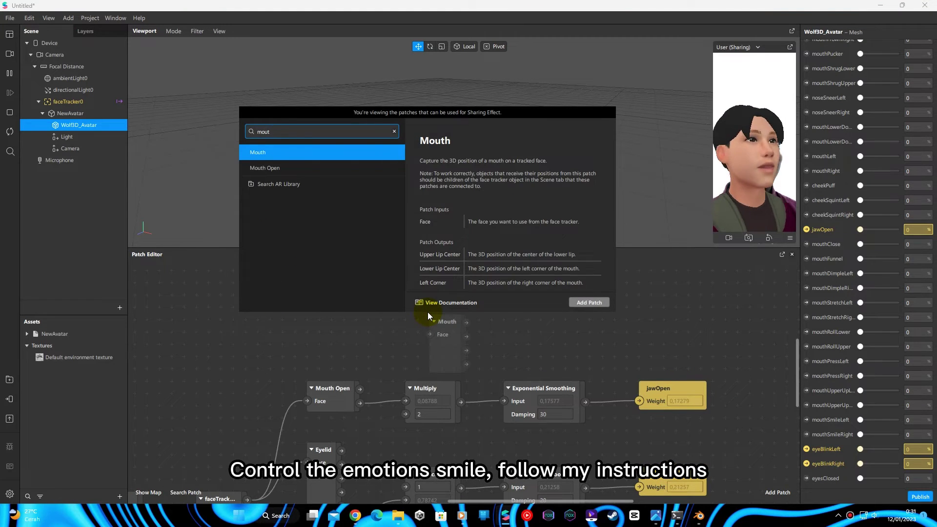
{"action": "key", "text": "Return"}
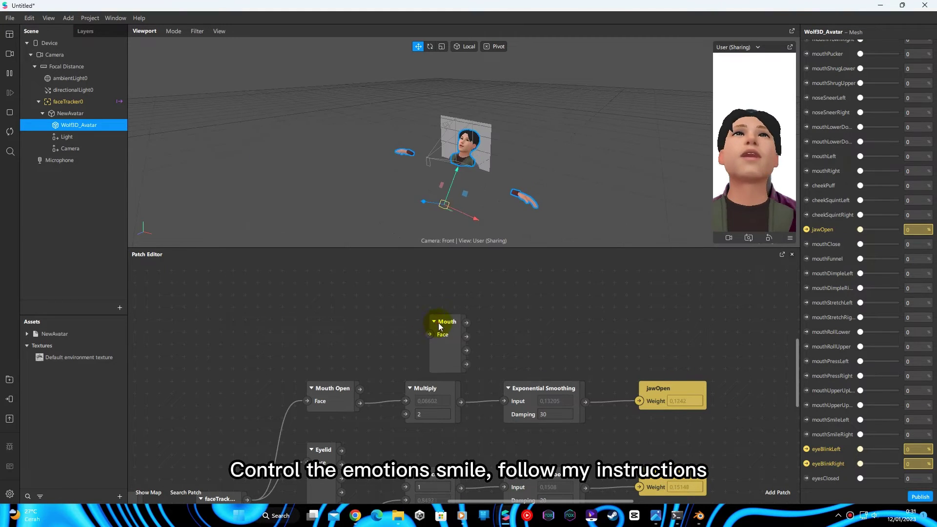
{"action": "left_click_drag", "start_coordinate": [440, 326], "coordinate": [314, 314]}
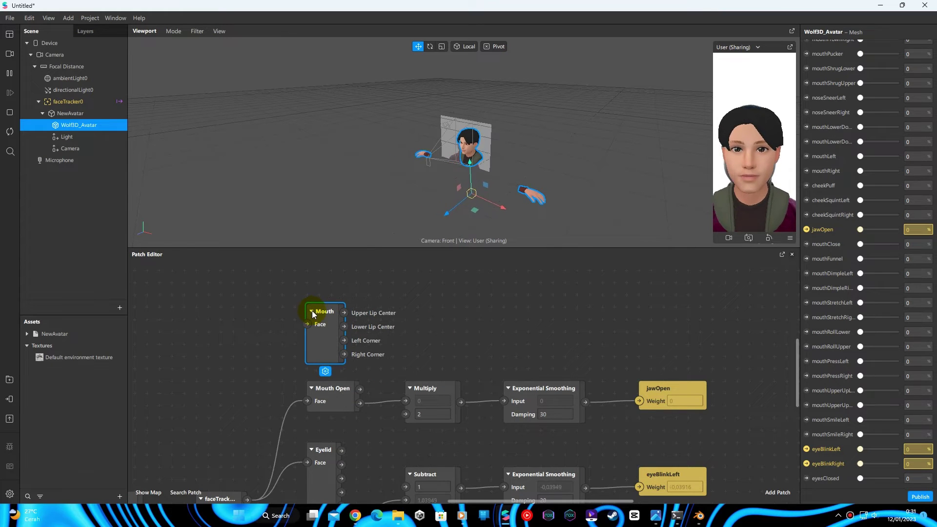
{"action": "scroll", "coordinate": [261, 463], "scroll_direction": "down", "scroll_amount": 1}
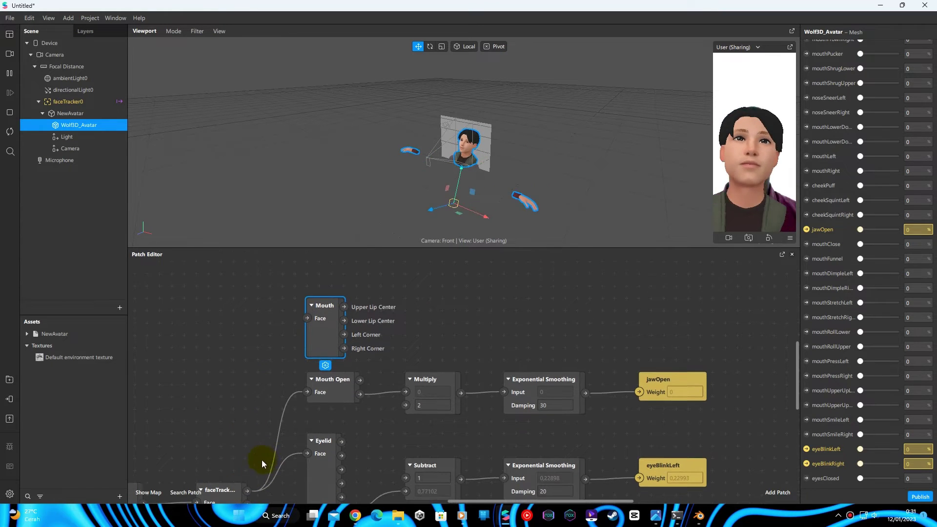
{"action": "scroll", "coordinate": [251, 470], "scroll_direction": "down", "scroll_amount": 3}
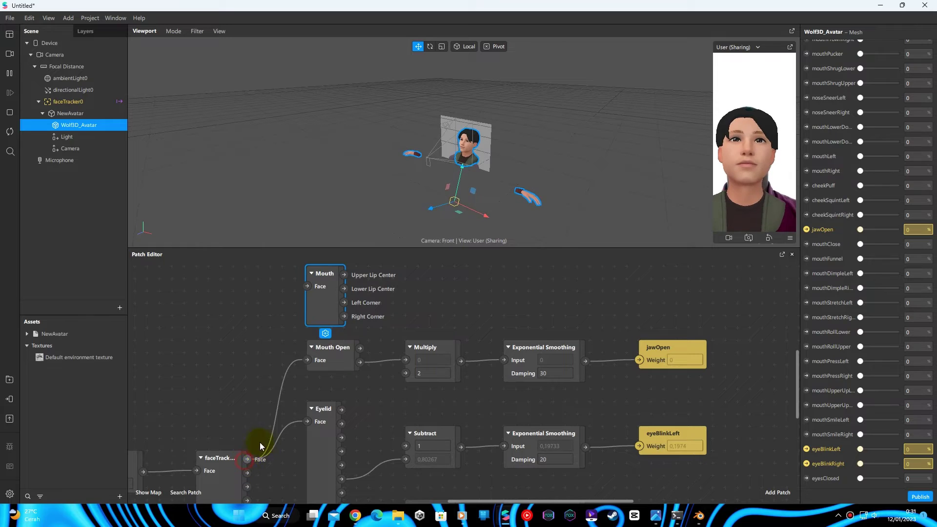
{"action": "left_click_drag", "start_coordinate": [260, 443], "coordinate": [307, 286]}
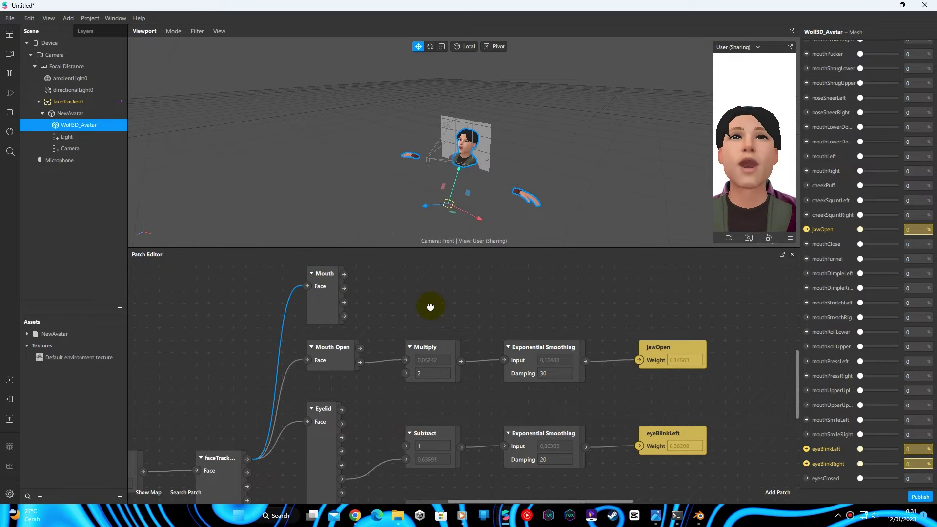
Step: Add an Unpack patch beside the Mouth patch and connect Mouth's Left Corner output to its Value input
{"action": "scroll", "coordinate": [430, 307], "scroll_direction": "up", "scroll_amount": 6}
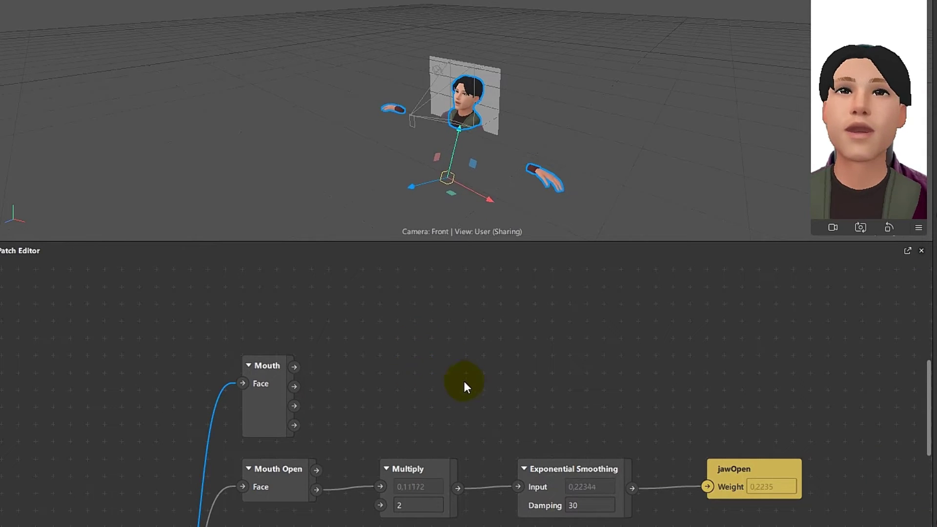
{"action": "double_click", "coordinate": [445, 380]}
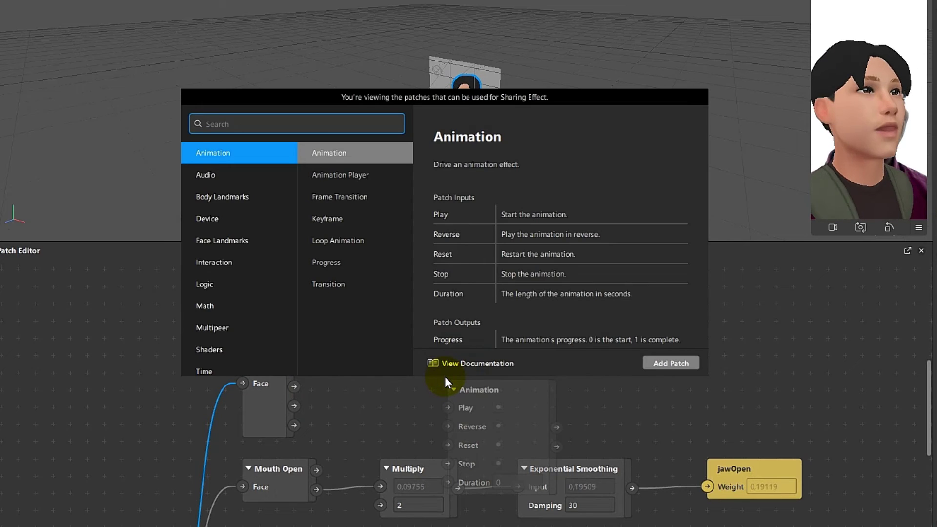
{"action": "type", "text": "unpack"}
{"action": "key", "text": "Return"}
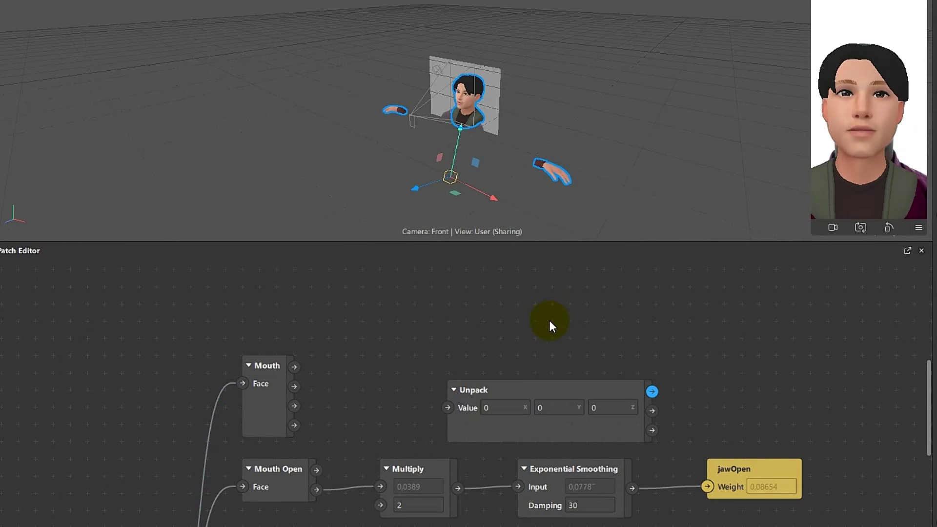
{"action": "left_click_drag", "start_coordinate": [521, 386], "coordinate": [391, 365]}
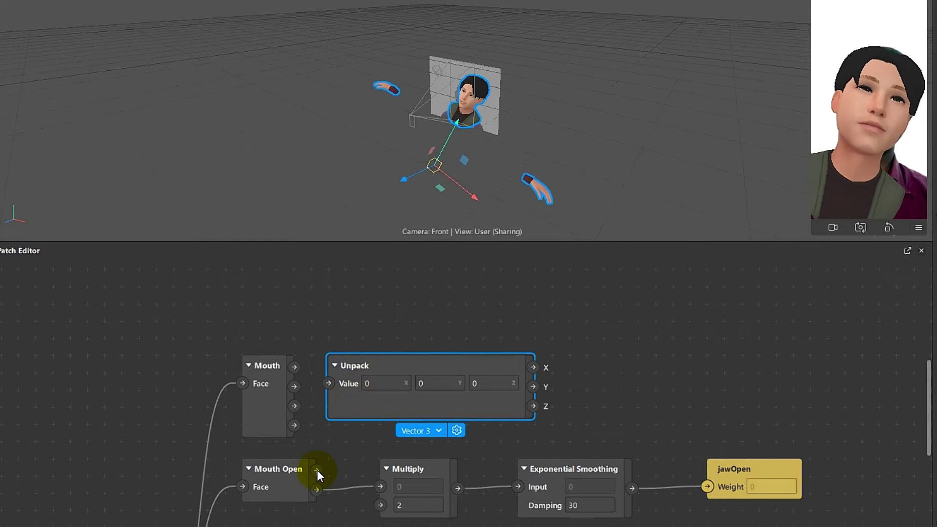
{"action": "left_click", "coordinate": [251, 417]}
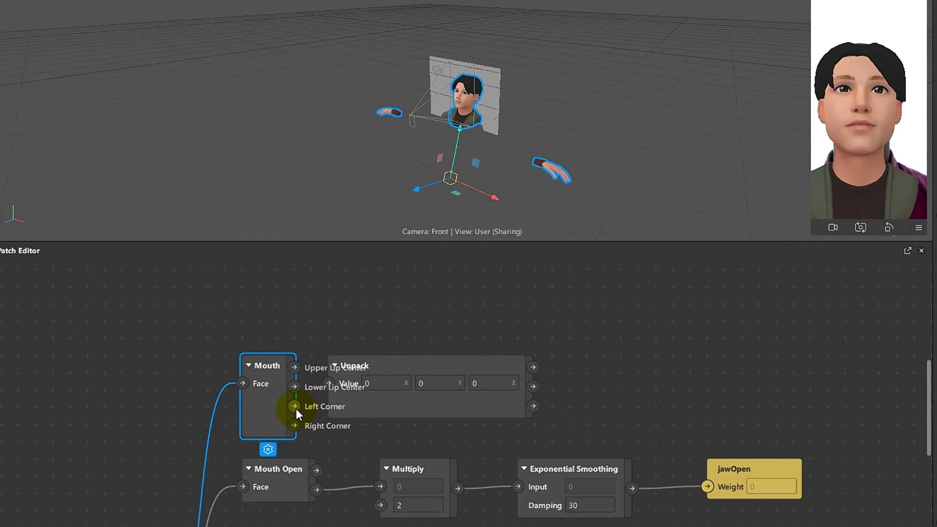
{"action": "left_click_drag", "start_coordinate": [295, 407], "coordinate": [328, 384]}
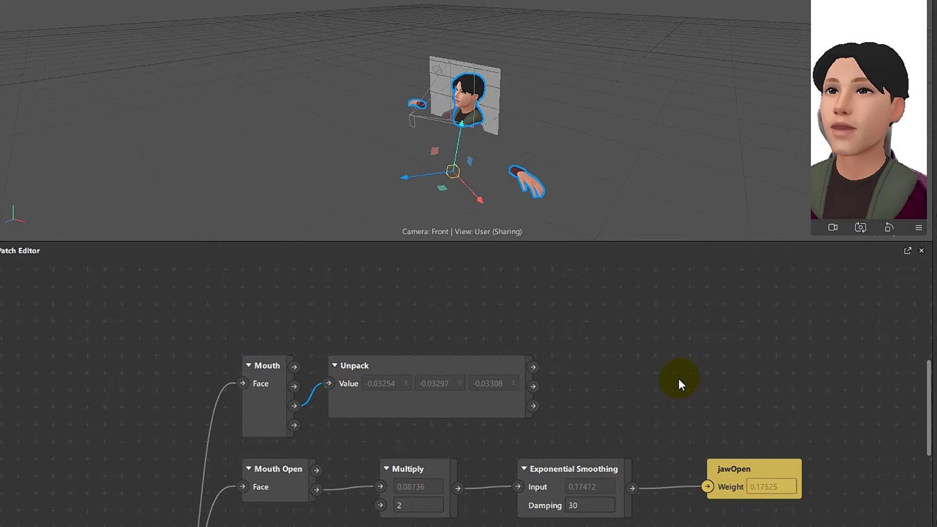
Step: Add a Multiply patch beside the Unpack patch and connect Unpack's X output to its first input
{"action": "double_click", "coordinate": [630, 380]}
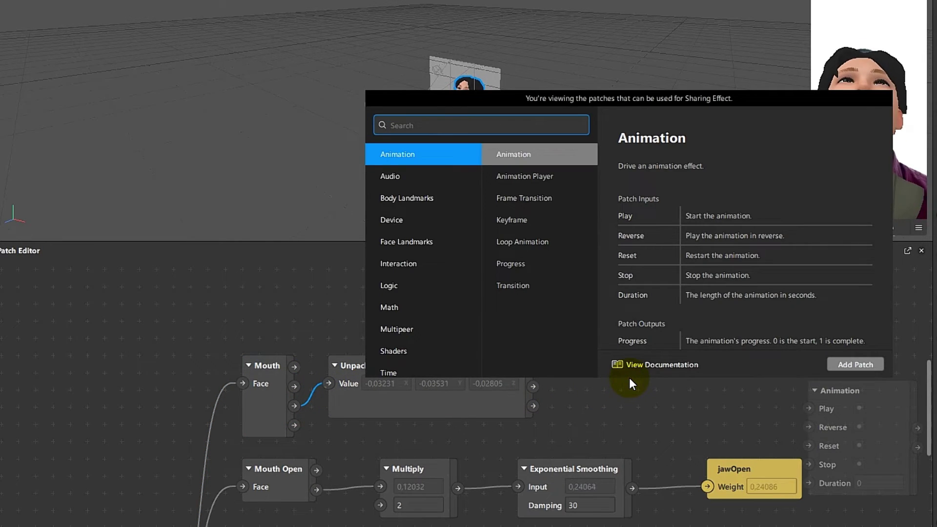
{"action": "type", "text": "mult"}
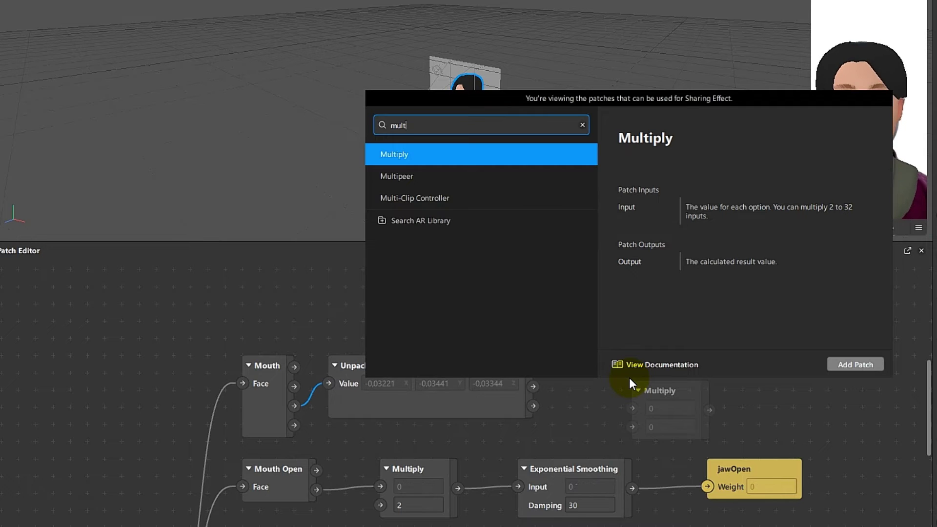
{"action": "key", "text": "Return"}
{"action": "left_click_drag", "start_coordinate": [645, 393], "coordinate": [576, 362]}
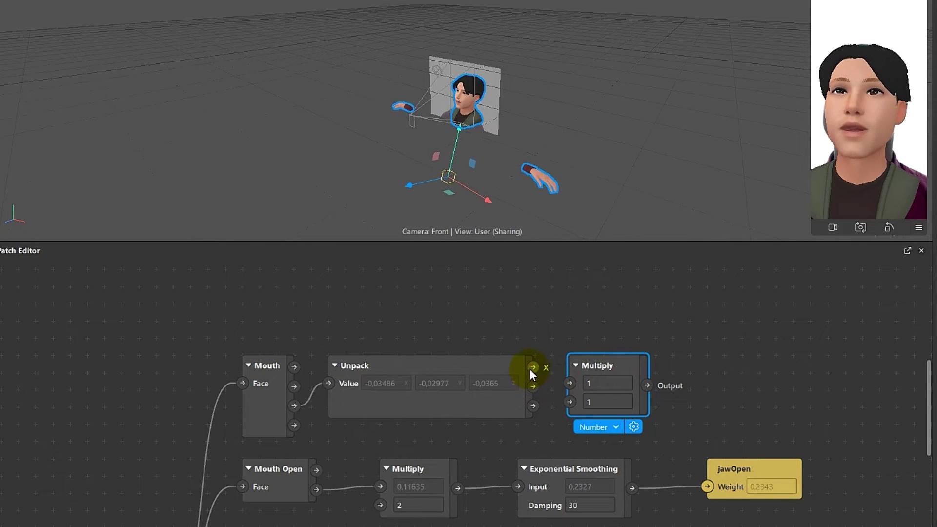
{"action": "left_click_drag", "start_coordinate": [533, 368], "coordinate": [571, 382]}
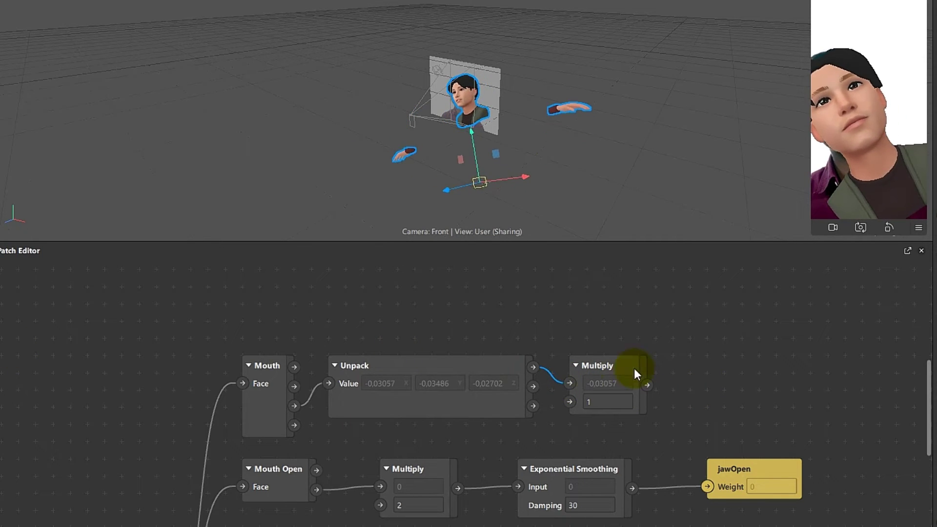
{"action": "left_click", "coordinate": [711, 373]}
Step: Add a Negate patch after the new Multiply patch and feed it with Multiply's output
{"action": "scroll", "coordinate": [710, 370], "scroll_direction": "down", "scroll_amount": 2}
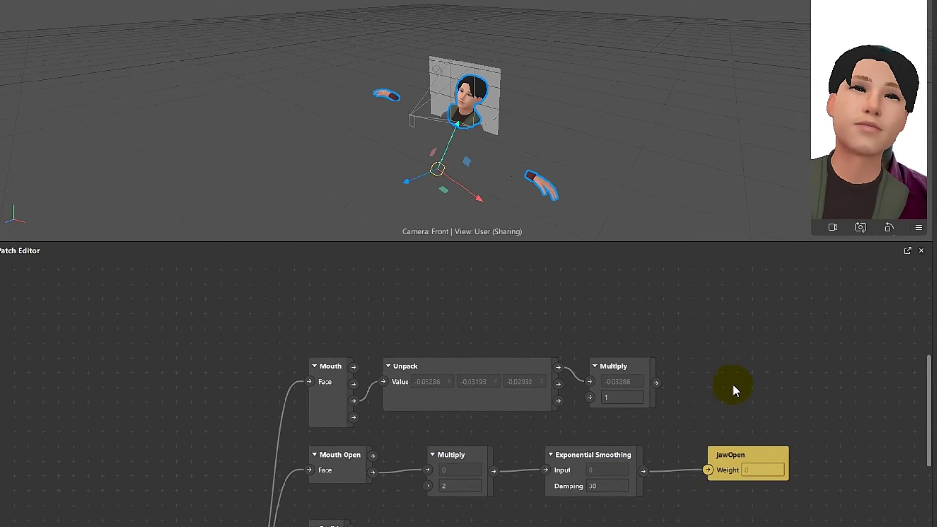
{"action": "left_click_drag", "start_coordinate": [732, 389], "coordinate": [540, 311]}
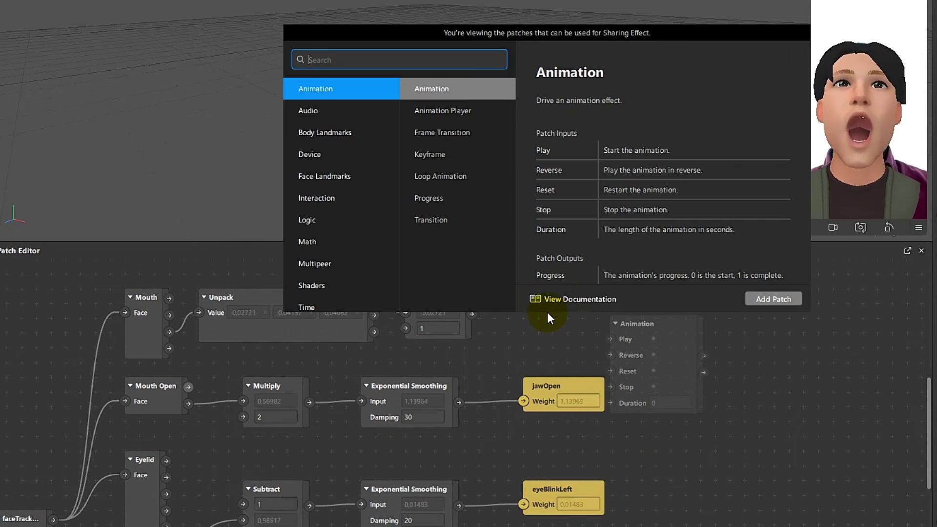
{"action": "double_click", "coordinate": [547, 312]}
{"action": "type", "text": "nega"}
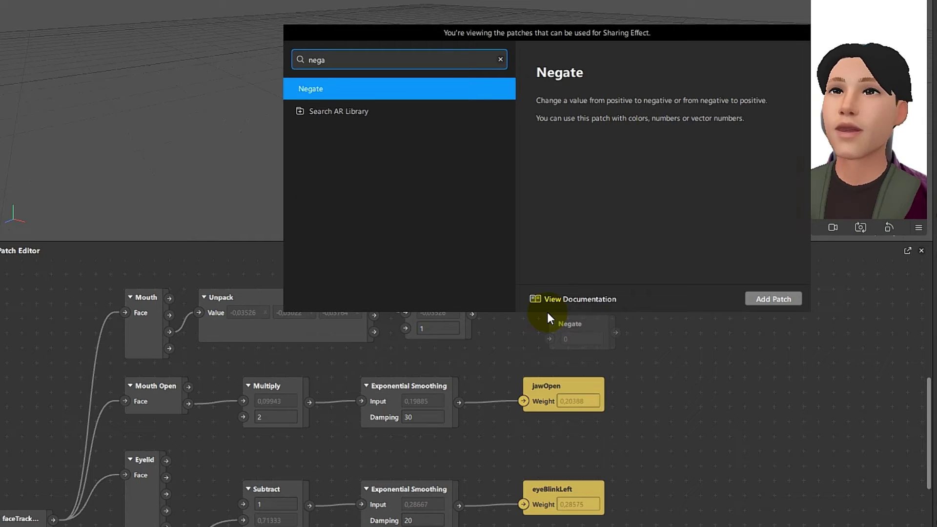
{"action": "key", "text": "Return"}
{"action": "left_click_drag", "start_coordinate": [576, 324], "coordinate": [526, 297]}
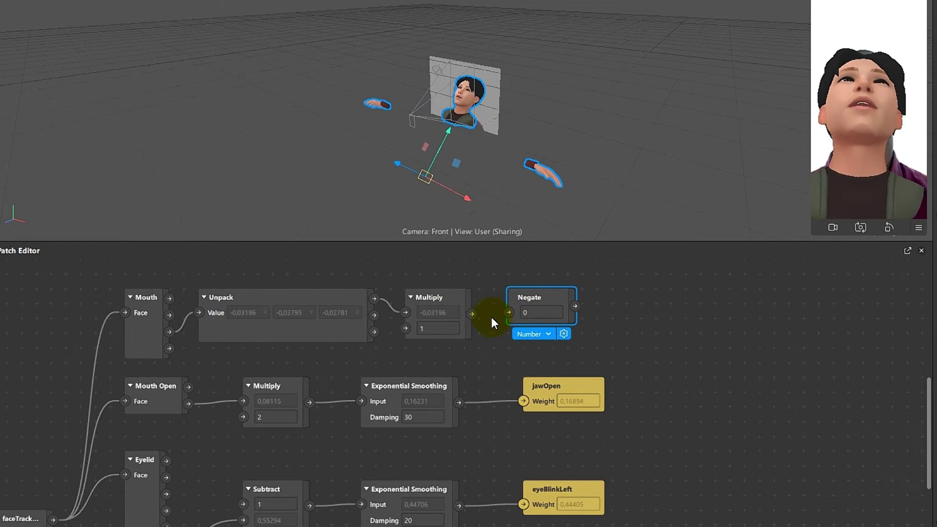
{"action": "left_click_drag", "start_coordinate": [472, 314], "coordinate": [503, 317]}
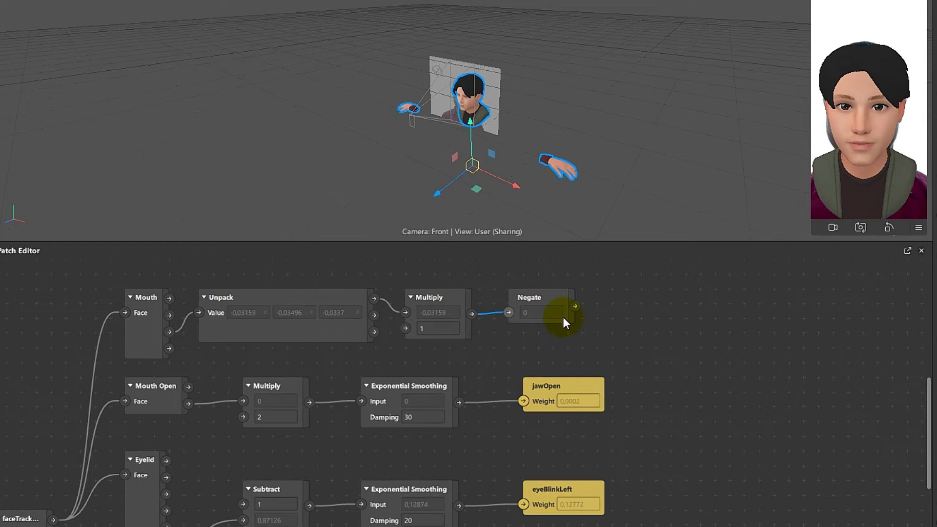
Step: Add a Subtract patch beside Negate and connect Negate's output to its first input
{"action": "double_click", "coordinate": [622, 317]}
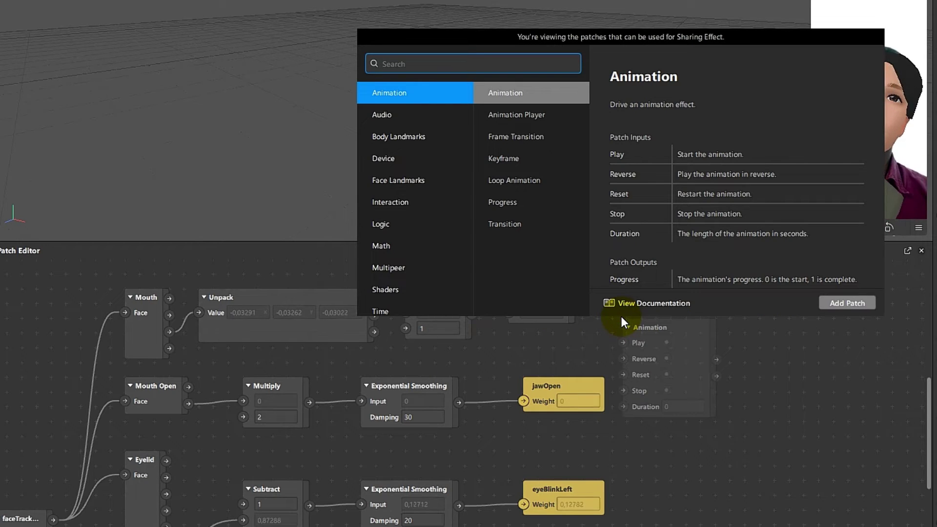
{"action": "type", "text": "sub"}
{"action": "key", "text": "Return"}
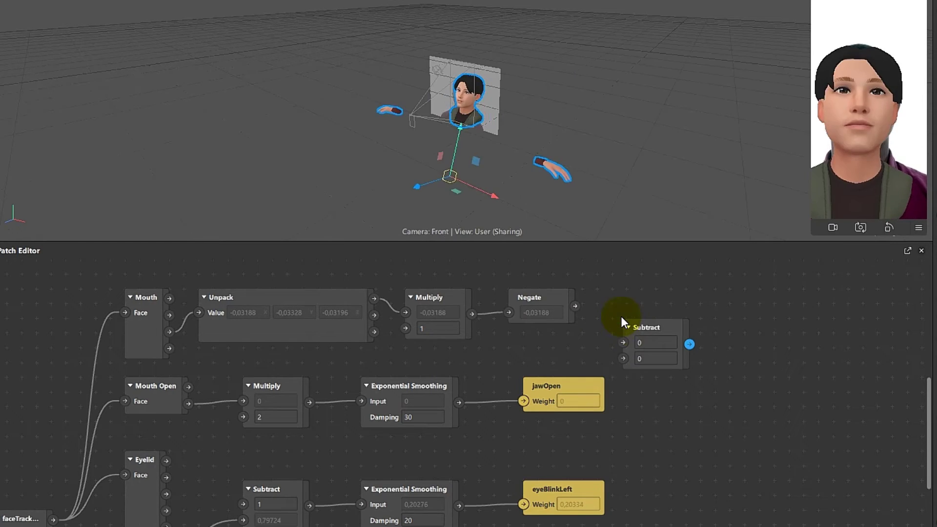
{"action": "left_click_drag", "start_coordinate": [633, 323], "coordinate": [619, 283]}
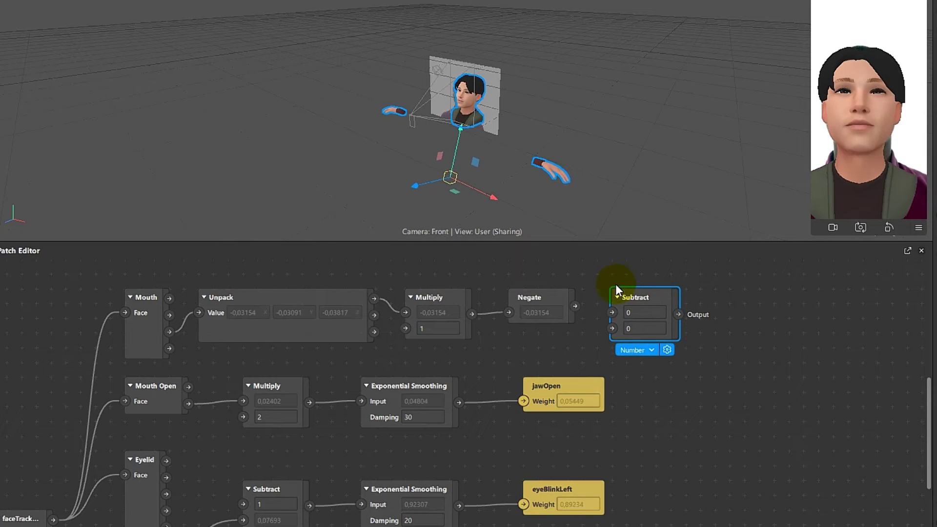
{"action": "left_click_drag", "start_coordinate": [575, 306], "coordinate": [605, 313]}
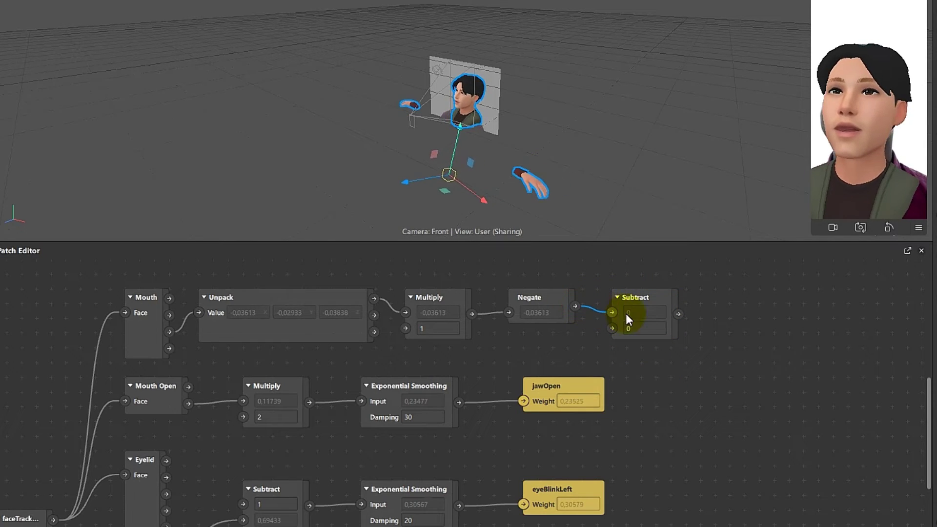
Step: Add a Divide patch beside the new Subtract patch and connect Subtract's output to its first input
{"action": "double_click", "coordinate": [733, 317]}
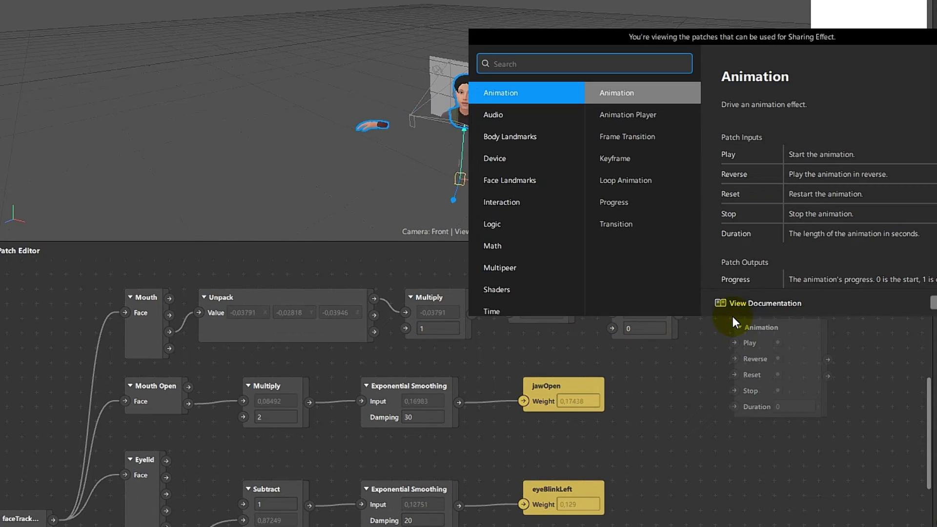
{"action": "type", "text": "divi"}
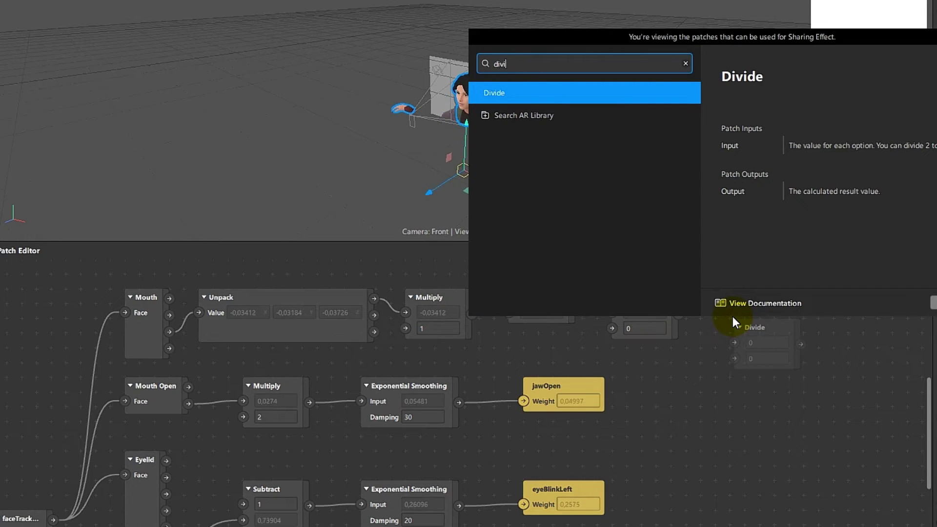
{"action": "key", "text": "Return"}
{"action": "left_click_drag", "start_coordinate": [765, 323], "coordinate": [746, 294]}
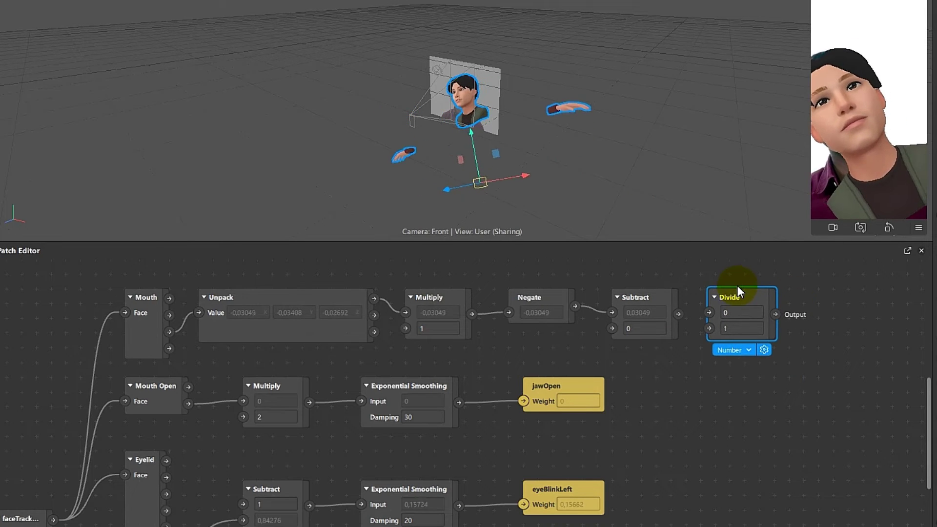
{"action": "left_click_drag", "start_coordinate": [677, 314], "coordinate": [709, 312]}
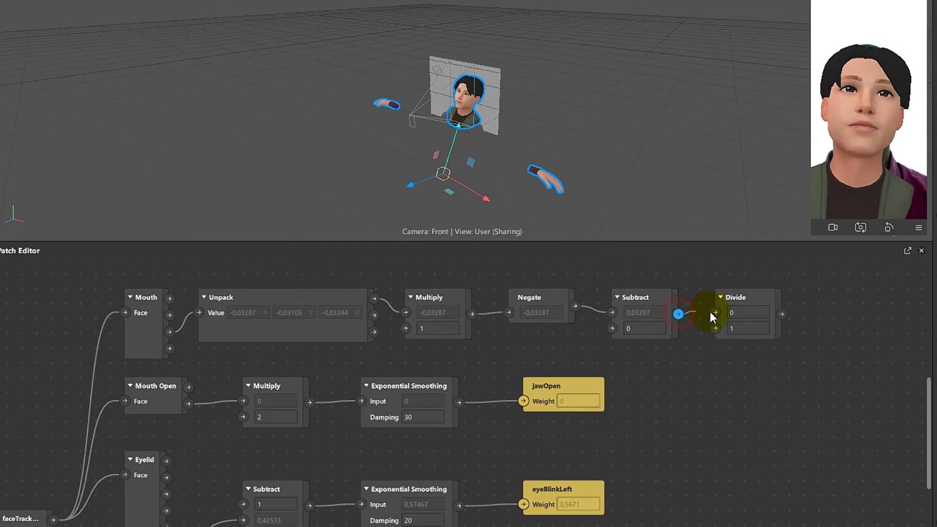
Step: Add an Exponential Smoothing patch at the end of the mouth-corner chain and connect Divide's output to its Input
{"action": "double_click", "coordinate": [715, 399]}
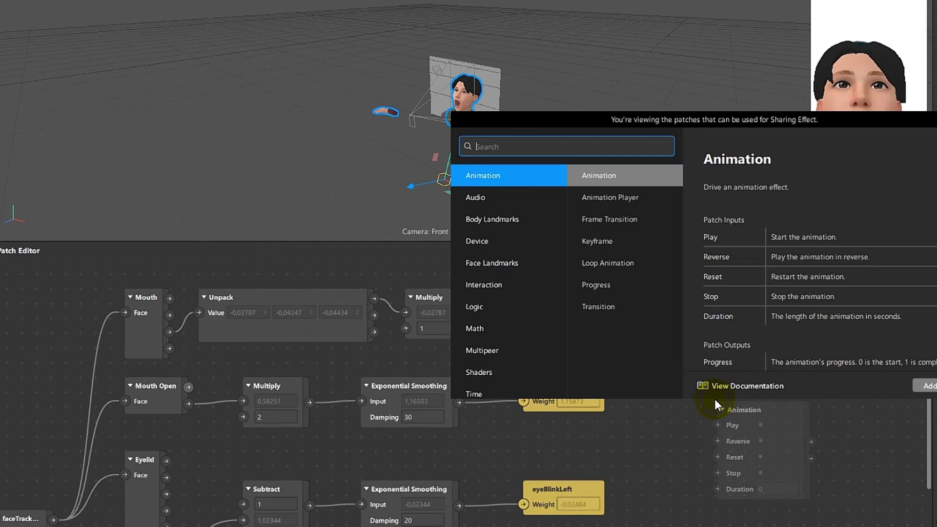
{"action": "type", "text": "expo"}
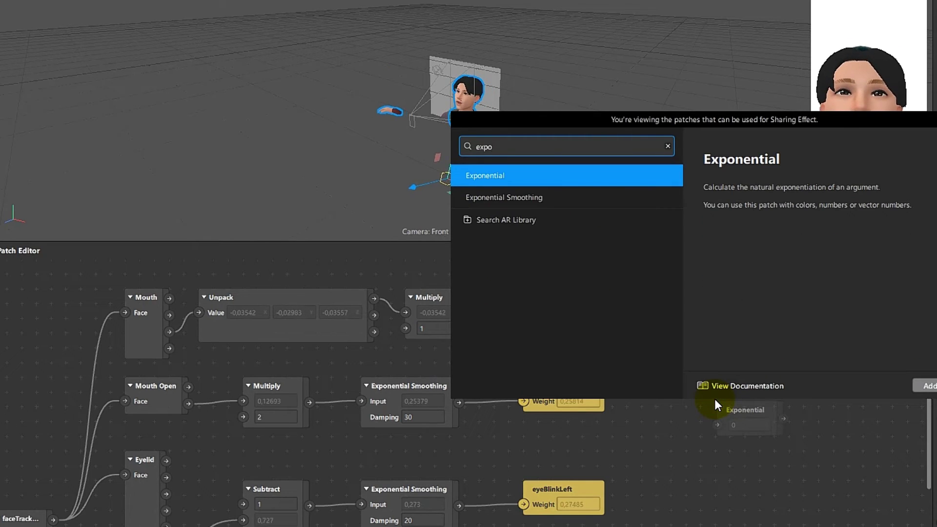
{"action": "key", "text": "Down"}
{"action": "key", "text": "Return"}
{"action": "left_click_drag", "start_coordinate": [743, 410], "coordinate": [832, 295]}
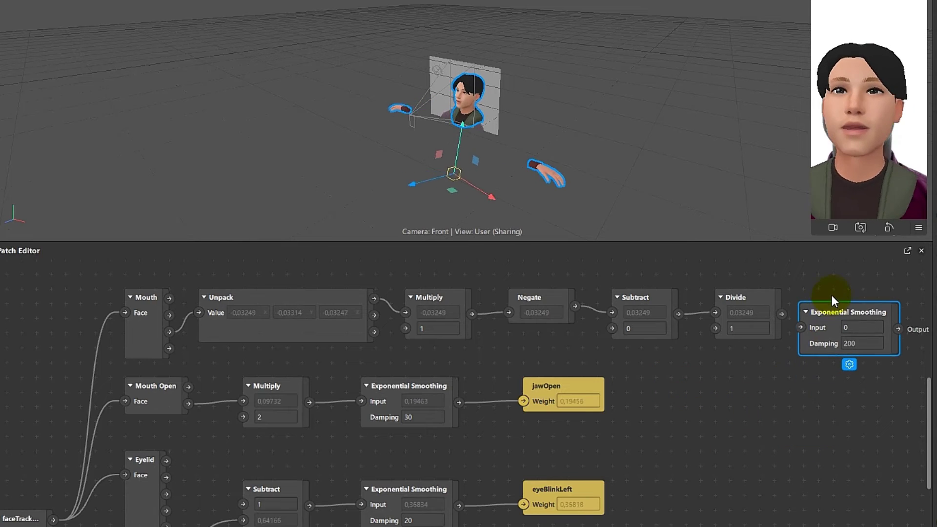
{"action": "left_click_drag", "start_coordinate": [782, 314], "coordinate": [804, 313]}
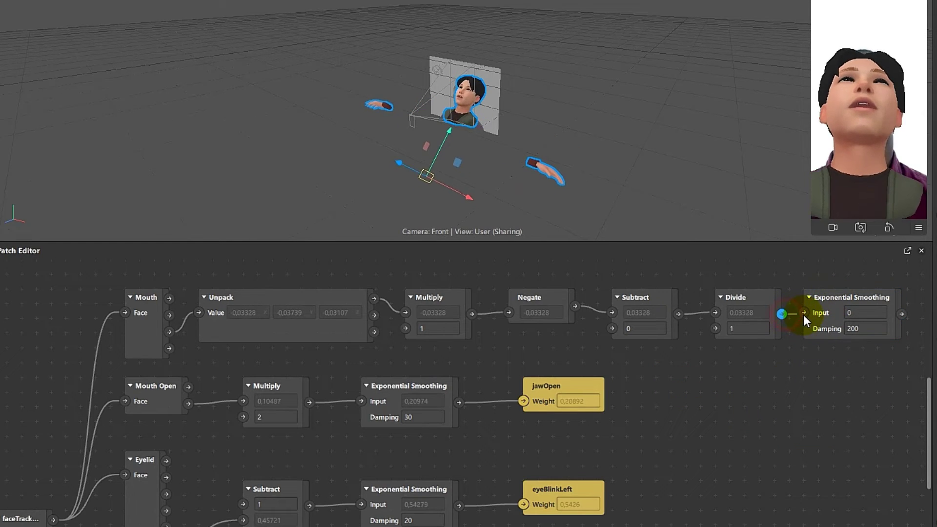
Step: Place the mouthSmile patch beside the new Exponential Smoothing patch and connect the smoothing output to its Weight
{"action": "left_click_drag", "start_coordinate": [674, 452], "coordinate": [550, 490]}
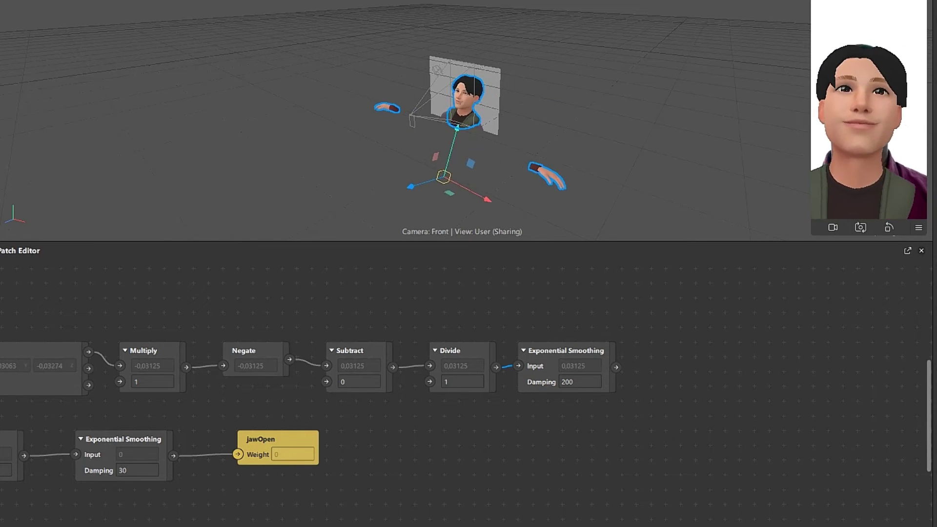
{"action": "left_click_drag", "start_coordinate": [930, 354], "coordinate": [693, 355]}
{"action": "left_click_drag", "start_coordinate": [616, 367], "coordinate": [666, 366]}
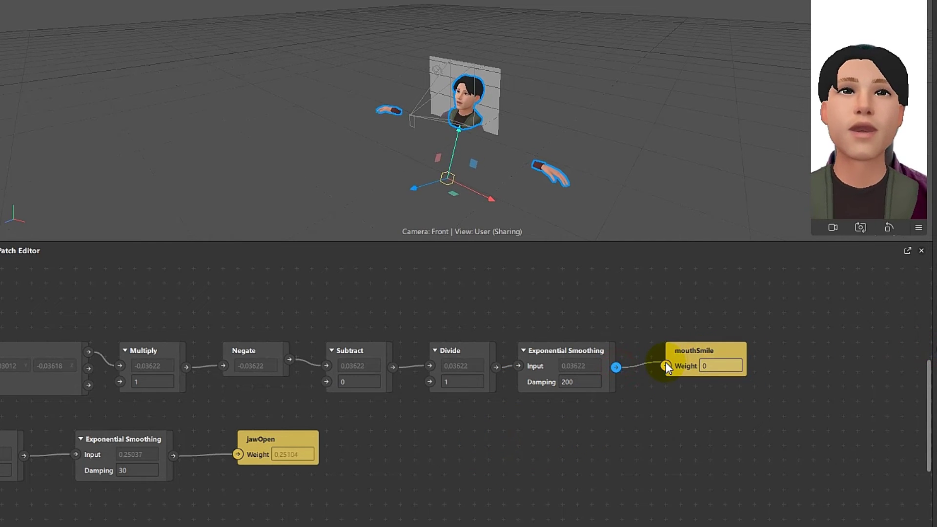
Step: In the mouthSmile chain, set the second input of Multiply to 32,3 and of Subtract to 1
{"action": "scroll", "coordinate": [575, 409], "scroll_direction": "down", "scroll_amount": 1}
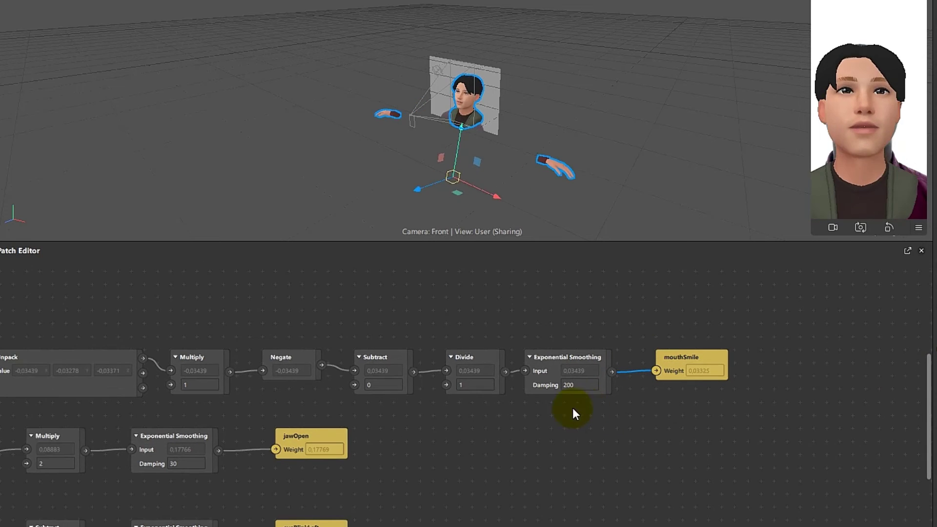
{"action": "scroll", "coordinate": [491, 408], "scroll_direction": "left", "scroll_amount": 5}
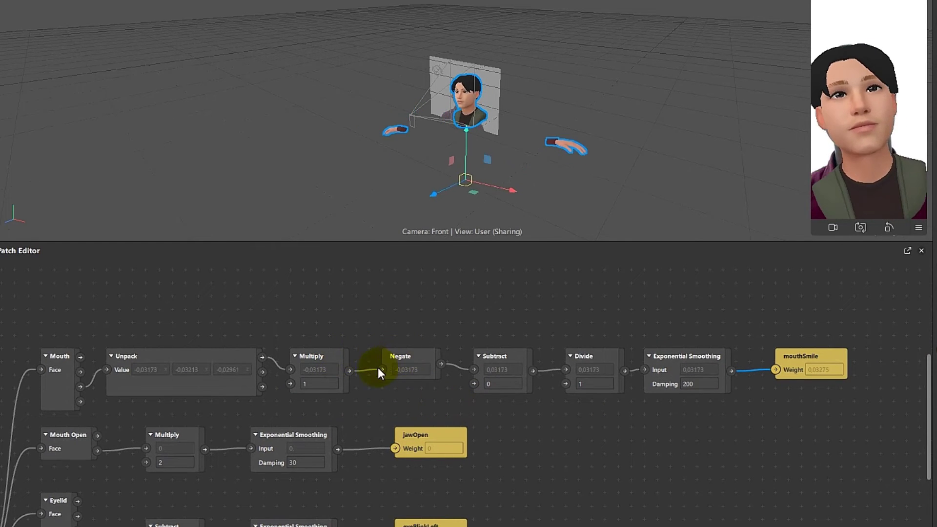
{"action": "left_click", "coordinate": [320, 382]}
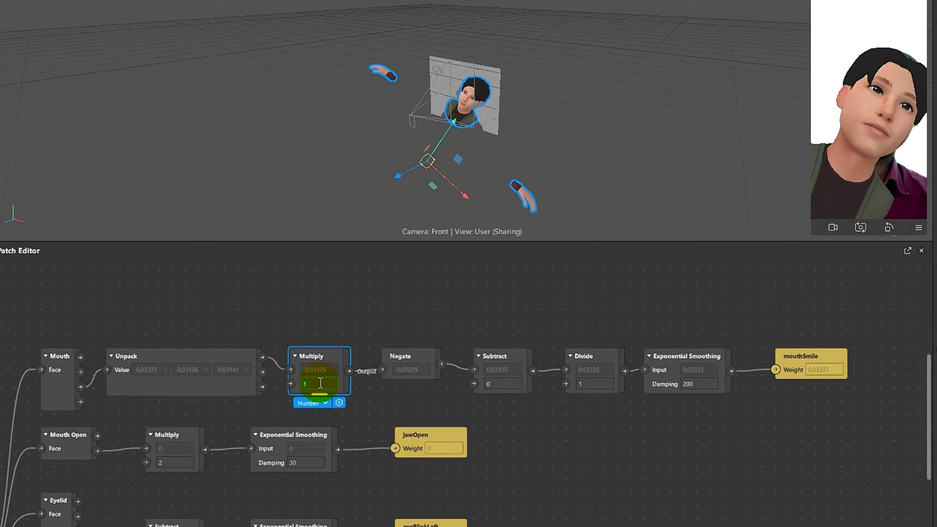
{"action": "type", "text": "32,3"}
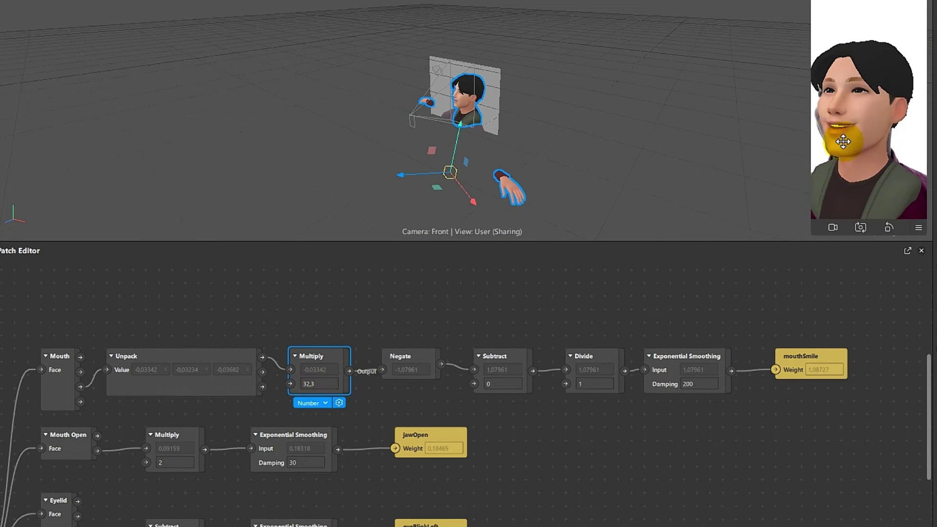
{"action": "left_click", "coordinate": [505, 383]}
{"action": "left_click", "coordinate": [505, 383]}
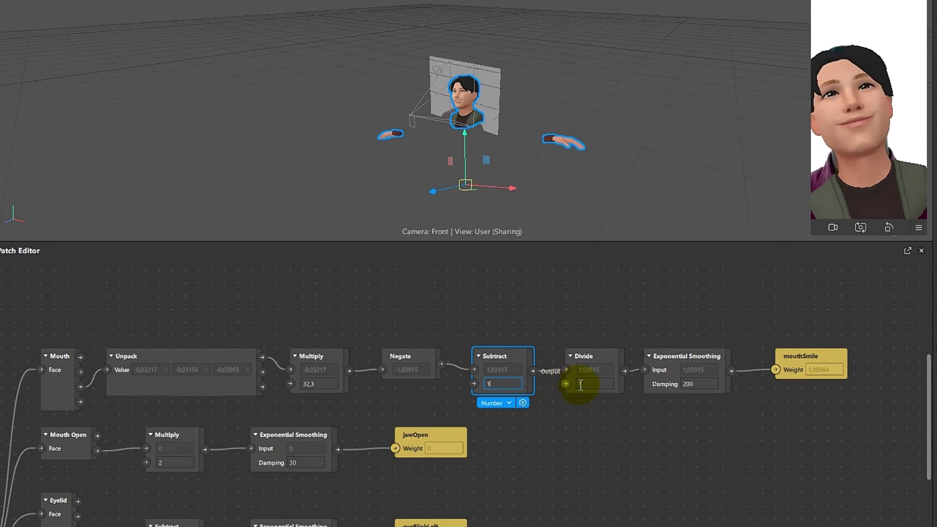
Step: Set the second input of the mouthSmile chain's Divide patch to 0,2
{"action": "left_click", "coordinate": [596, 384]}
{"action": "left_click", "coordinate": [598, 385]}
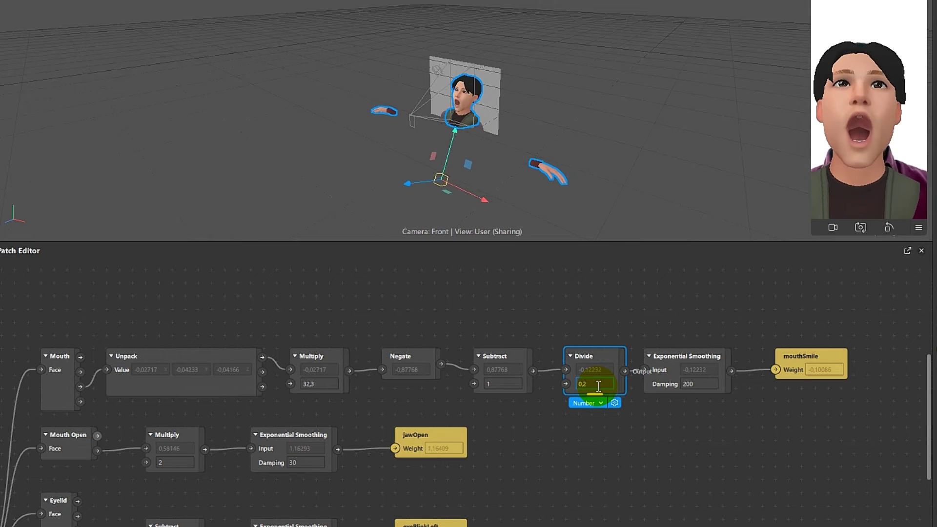
{"action": "key", "text": "Return"}
{"action": "scroll", "coordinate": [578, 391], "scroll_direction": "up", "scroll_amount": 3}
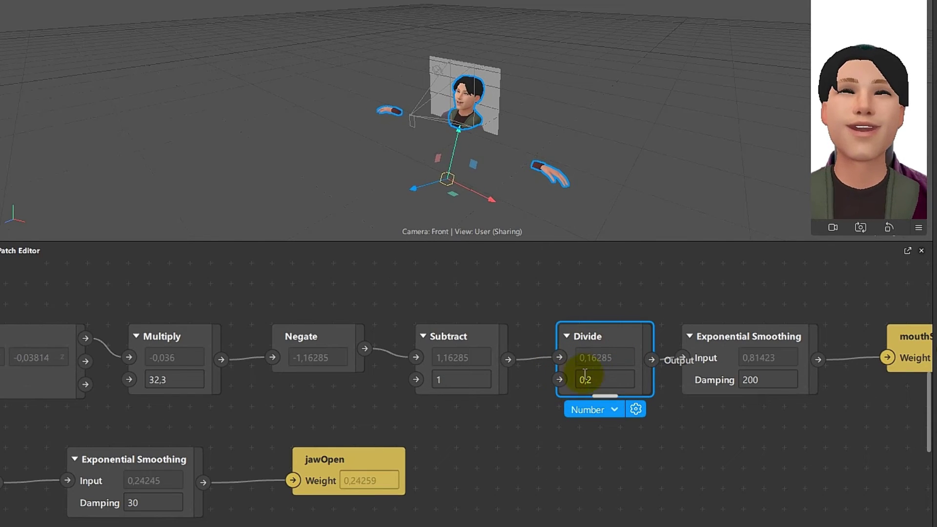
{"action": "scroll", "coordinate": [648, 461], "scroll_direction": "down", "scroll_amount": 3}
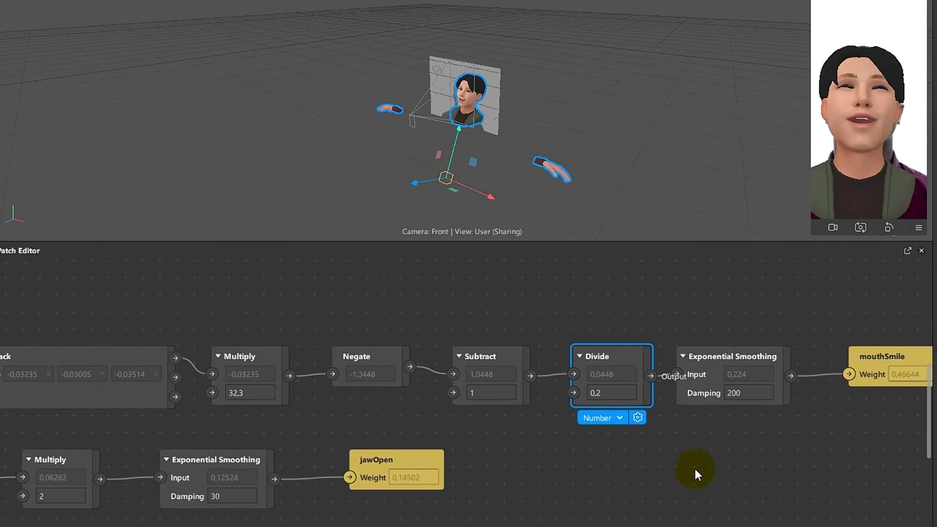
Step: Set the Damping of the mouthSmile chain's Exponential Smoothing patch to 20
{"action": "scroll", "coordinate": [625, 453], "scroll_direction": "right", "scroll_amount": 5}
{"action": "double_click", "coordinate": [586, 403]}
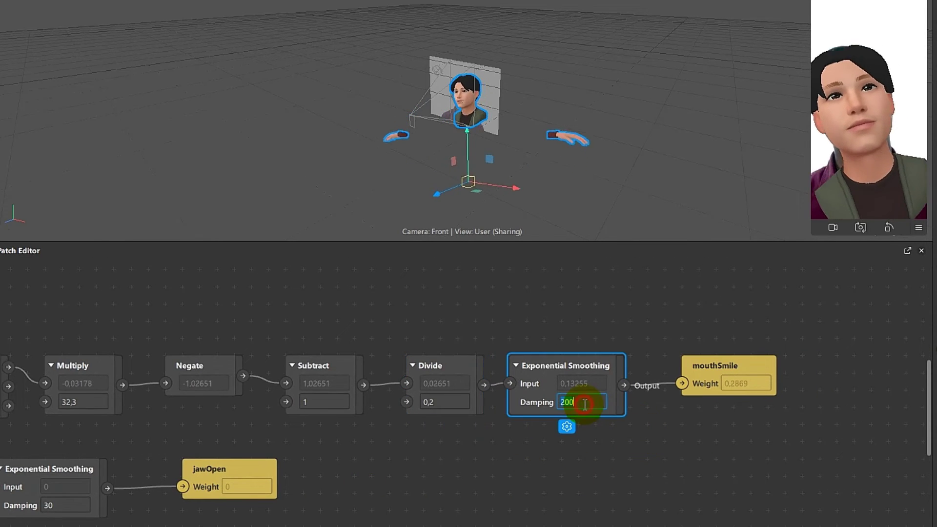
{"action": "type", "text": "2"}
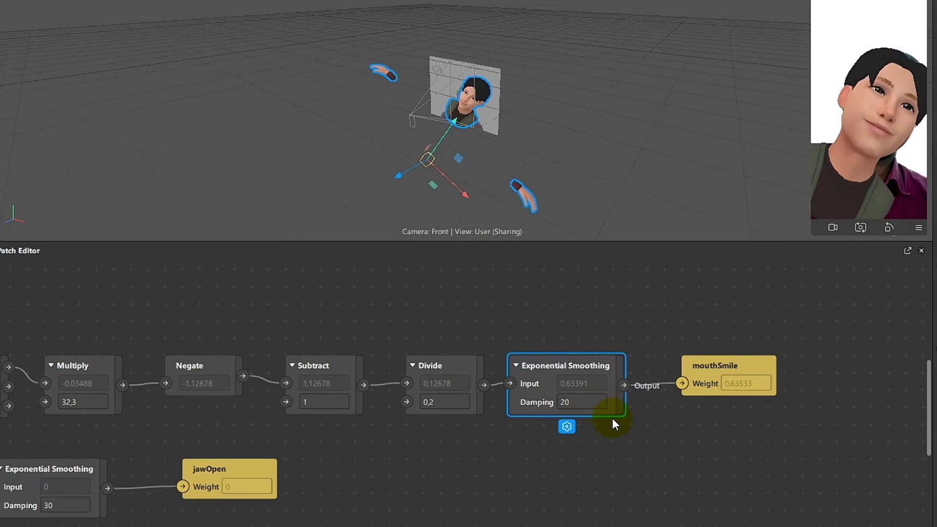
{"action": "left_click", "coordinate": [874, 116]}
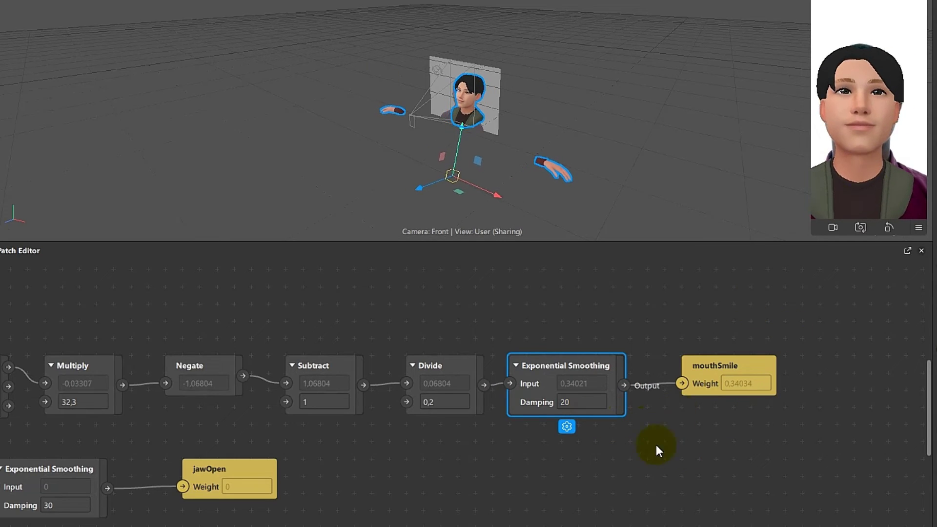
{"action": "scroll", "coordinate": [636, 471], "scroll_direction": "down", "scroll_amount": 2}
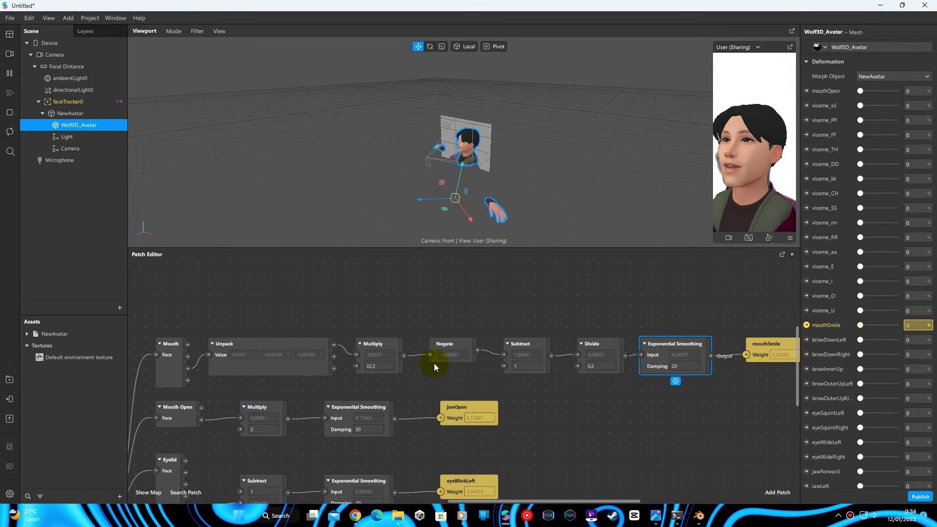
Step: Add an Eyebrow patch and place it above the Mouth patch
{"action": "scroll", "coordinate": [434, 364], "scroll_direction": "up", "scroll_amount": 2}
{"action": "double_click", "coordinate": [359, 307]}
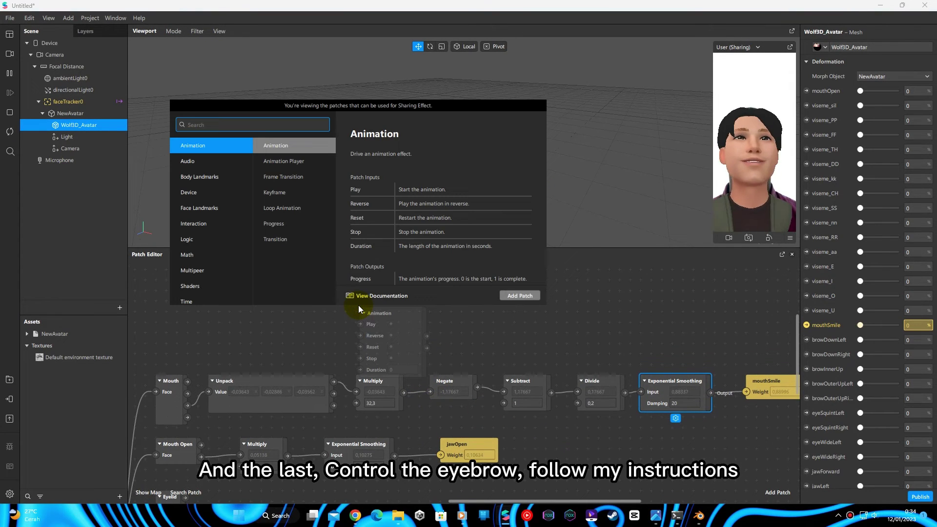
{"action": "type", "text": "eye"}
{"action": "key", "text": "Down"}
{"action": "key", "text": "Down"}
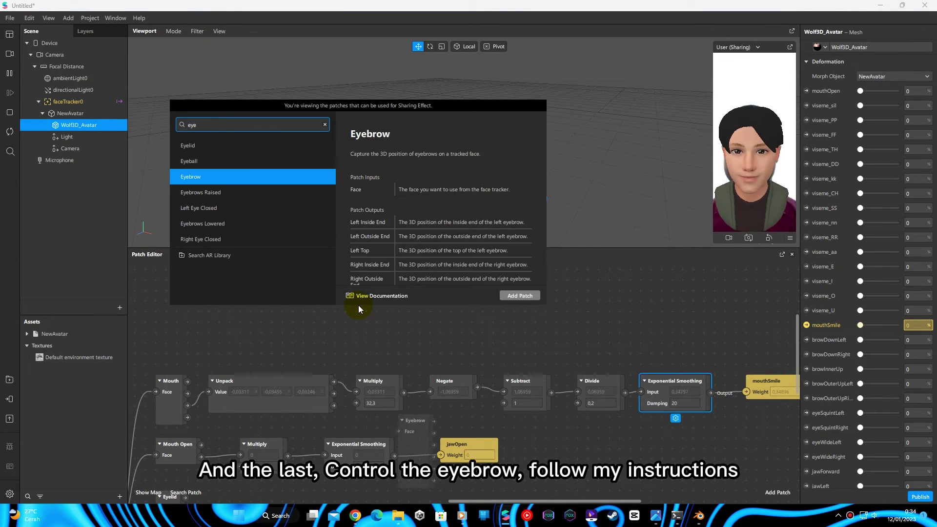
{"action": "key", "text": "Return"}
{"action": "left_click_drag", "start_coordinate": [409, 432], "coordinate": [163, 309]}
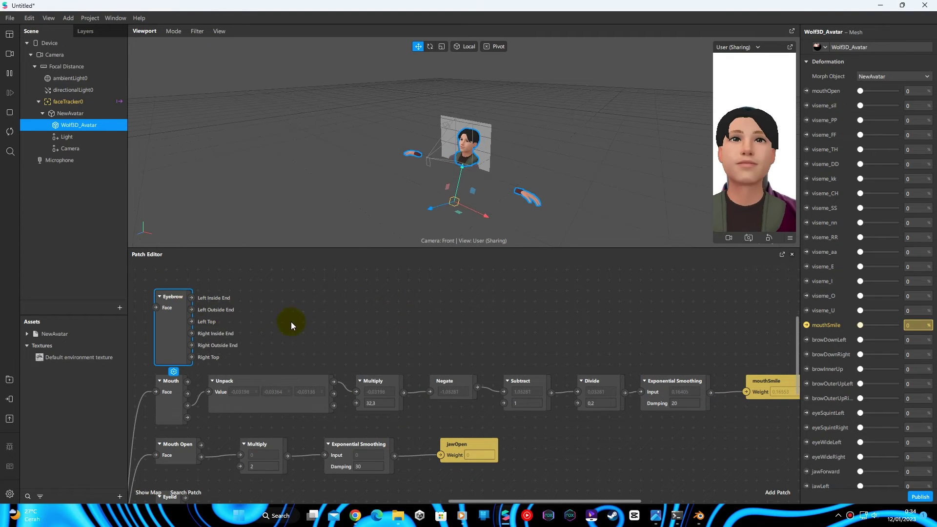
Step: Connect the face output of the faceTracker0 patch to the Eyebrow patch's Face input
{"action": "left_click_drag", "start_coordinate": [413, 286], "coordinate": [449, 274]}
{"action": "scroll", "coordinate": [449, 275], "scroll_direction": "down", "scroll_amount": 2}
{"action": "left_click", "coordinate": [353, 400]}
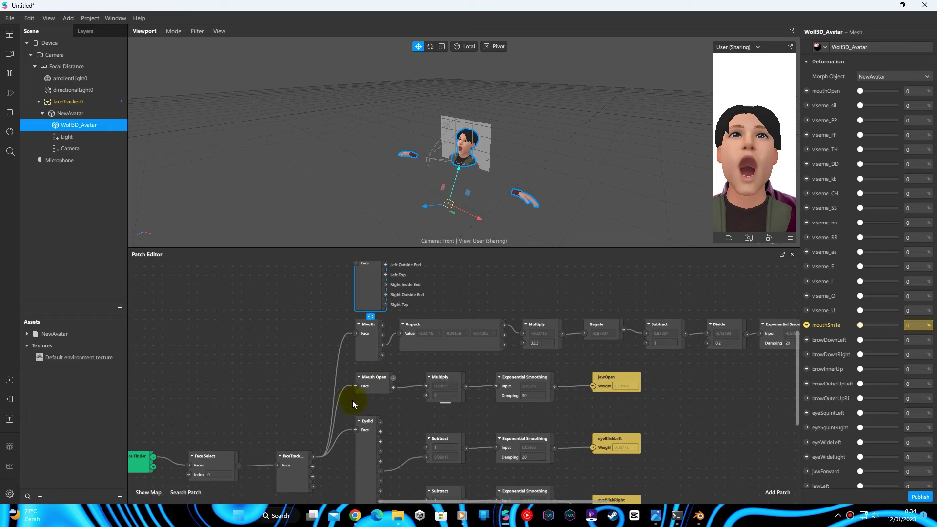
{"action": "left_click", "coordinate": [316, 457]}
{"action": "left_click_drag", "start_coordinate": [316, 458], "coordinate": [341, 398]}
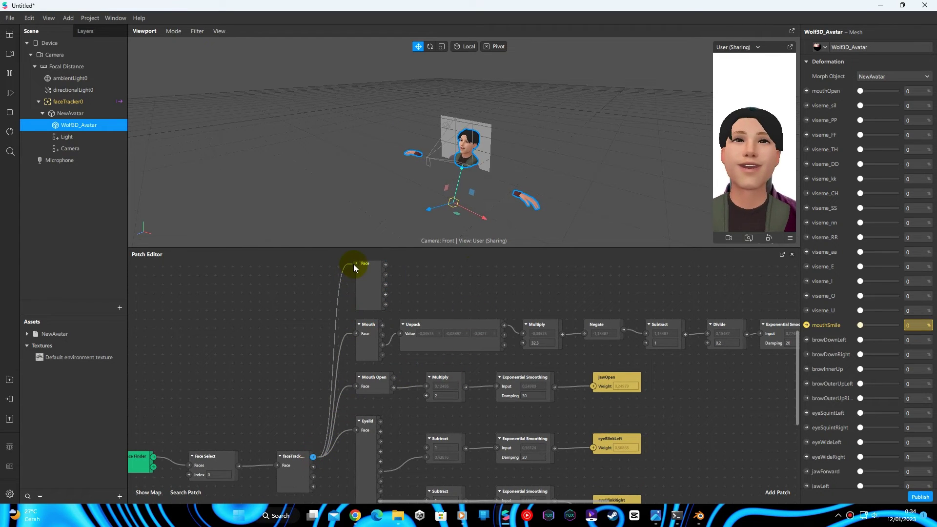
Step: Add an Unpack patch beside the Eyebrow patch and connect Eyebrow's Right Top output to its Value
{"action": "left_click_drag", "start_coordinate": [471, 295], "coordinate": [360, 363]}
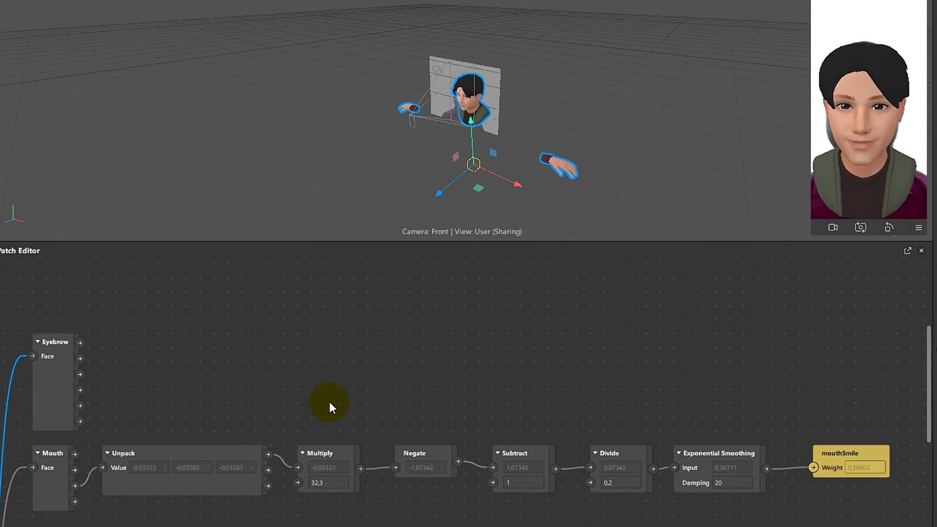
{"action": "double_click", "coordinate": [224, 367]}
{"action": "type", "text": "unpac"}
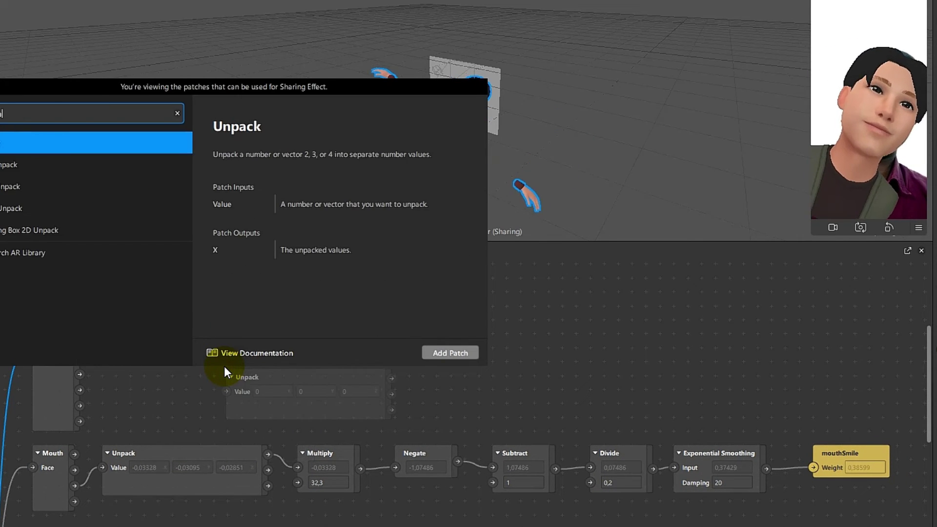
{"action": "key", "text": "Return"}
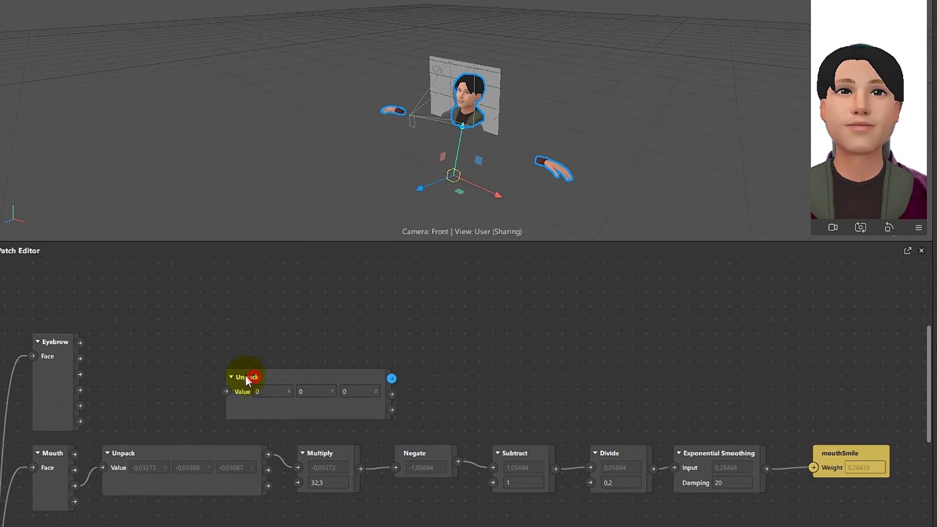
{"action": "left_click_drag", "start_coordinate": [246, 379], "coordinate": [120, 354]}
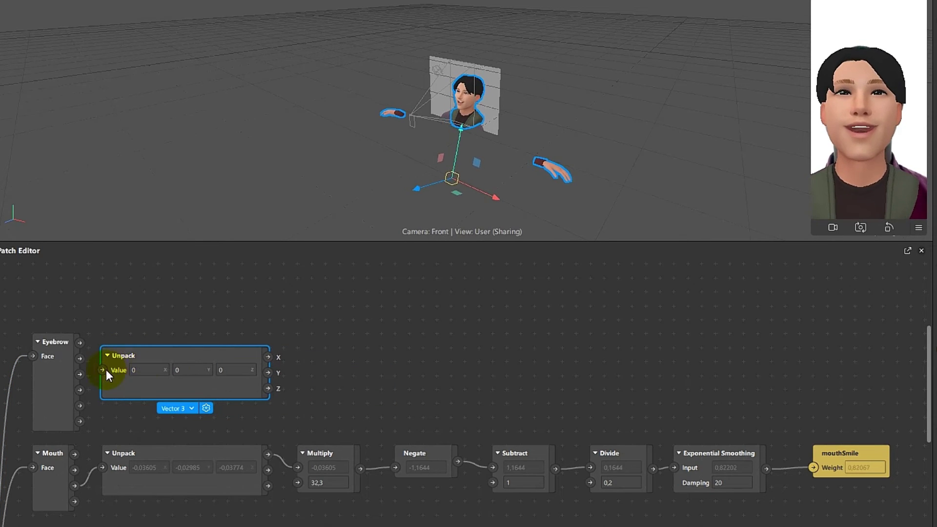
{"action": "left_click", "coordinate": [40, 405]}
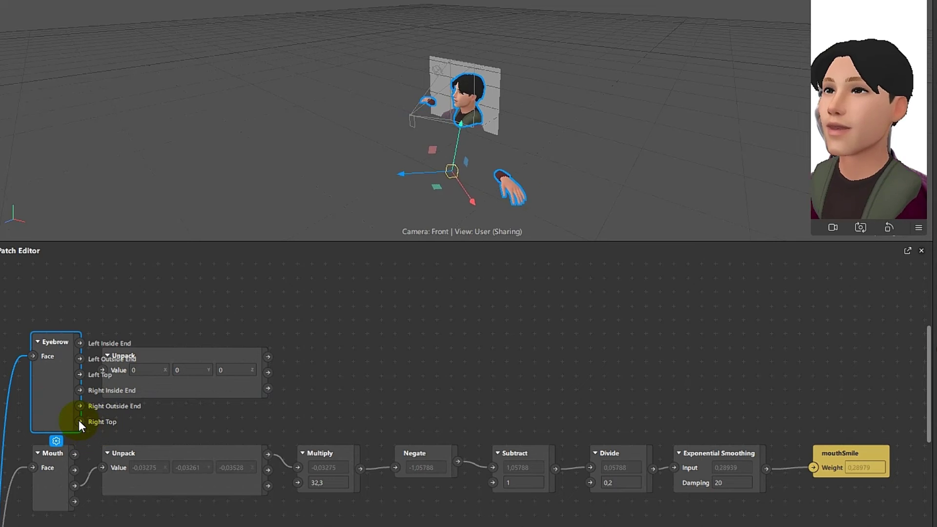
{"action": "left_click_drag", "start_coordinate": [79, 422], "coordinate": [102, 370]}
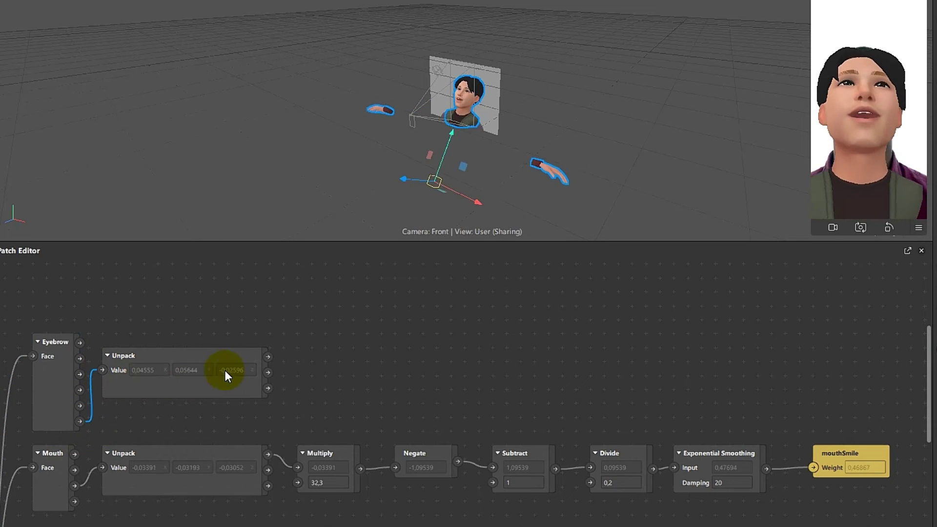
Step: Add a Multiply patch beside the eyebrow Unpack and connect Unpack's X output to its first input
{"action": "double_click", "coordinate": [409, 350]}
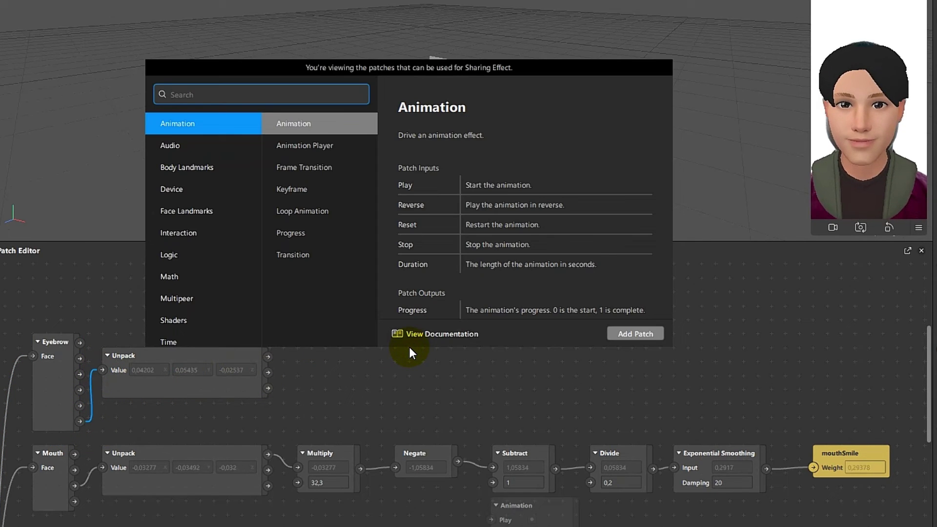
{"action": "type", "text": "mul"}
{"action": "key", "text": "Return"}
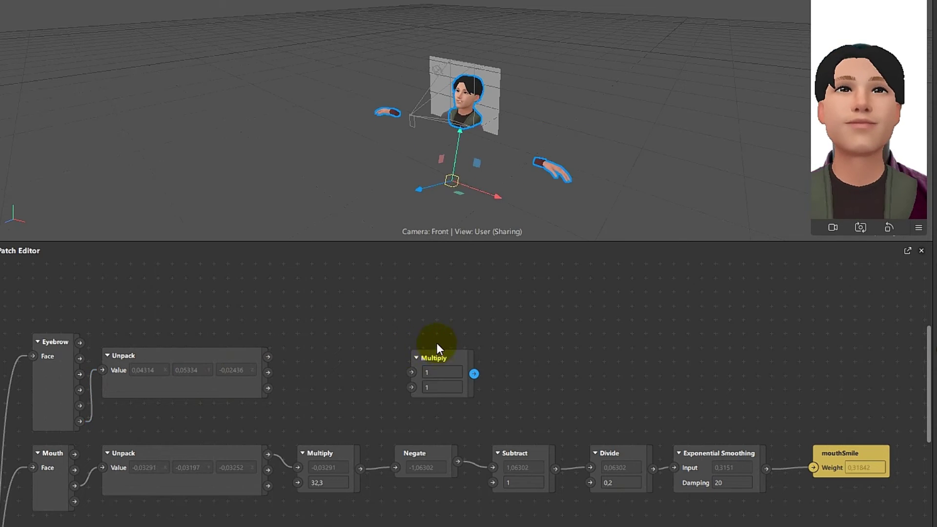
{"action": "left_click_drag", "start_coordinate": [437, 360], "coordinate": [295, 371]}
Step: Add a Negate patch and a Subtract patch in line after the eyebrow chain's Multiply
{"action": "double_click", "coordinate": [417, 364]}
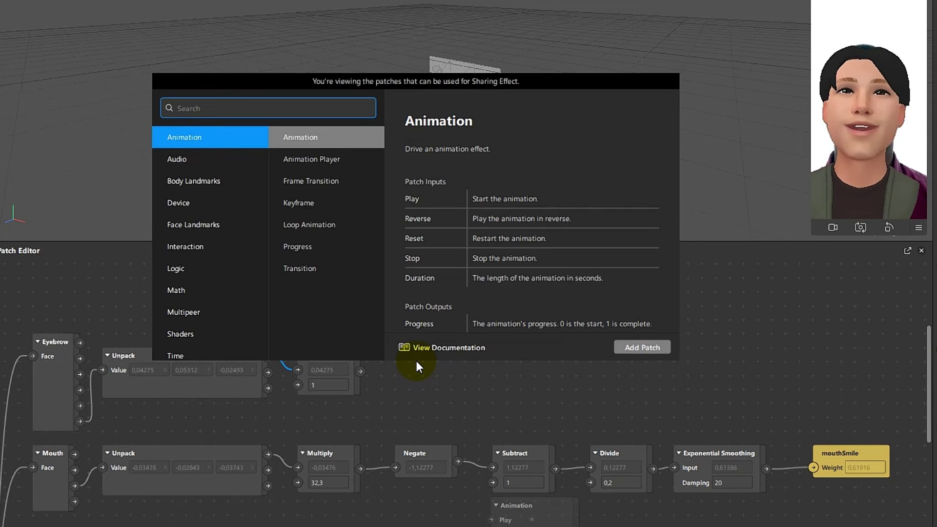
{"action": "type", "text": "negat"}
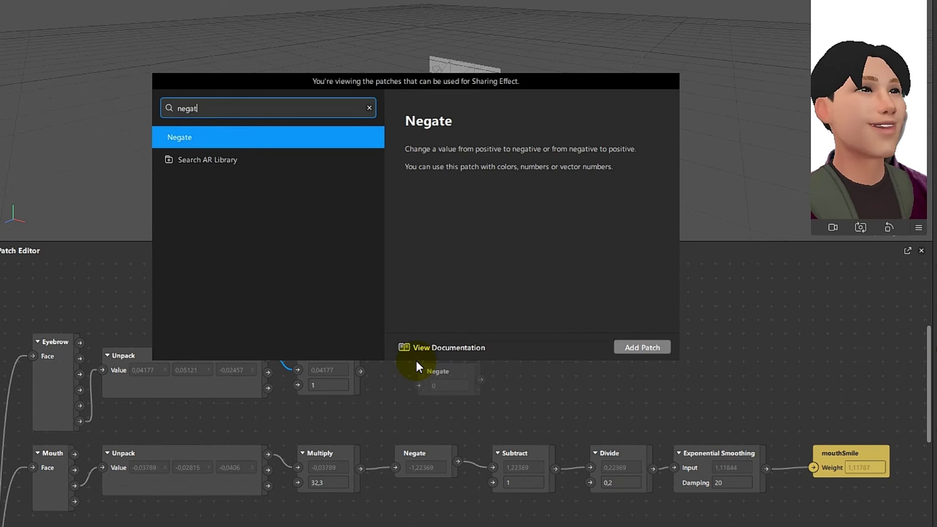
{"action": "key", "text": "Return"}
{"action": "left_click_drag", "start_coordinate": [447, 367], "coordinate": [417, 347]}
{"action": "double_click", "coordinate": [518, 367]}
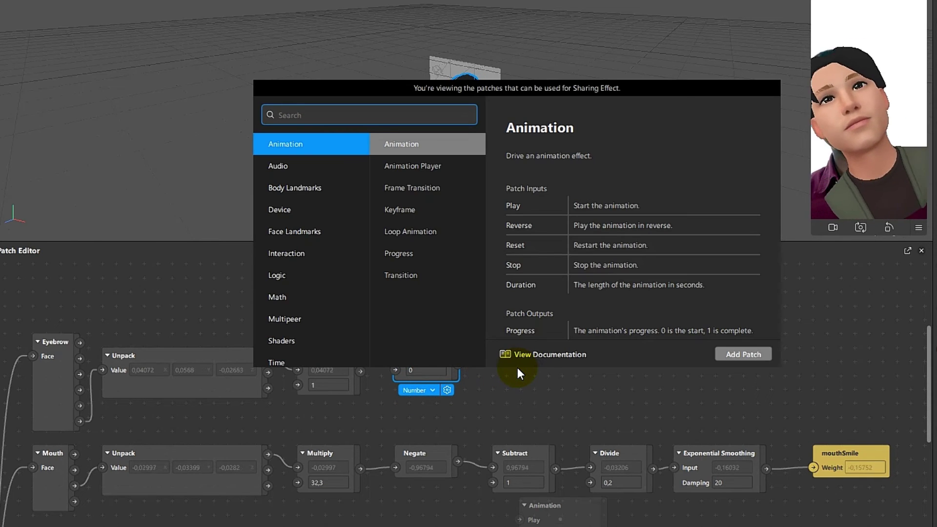
{"action": "type", "text": "sub"}
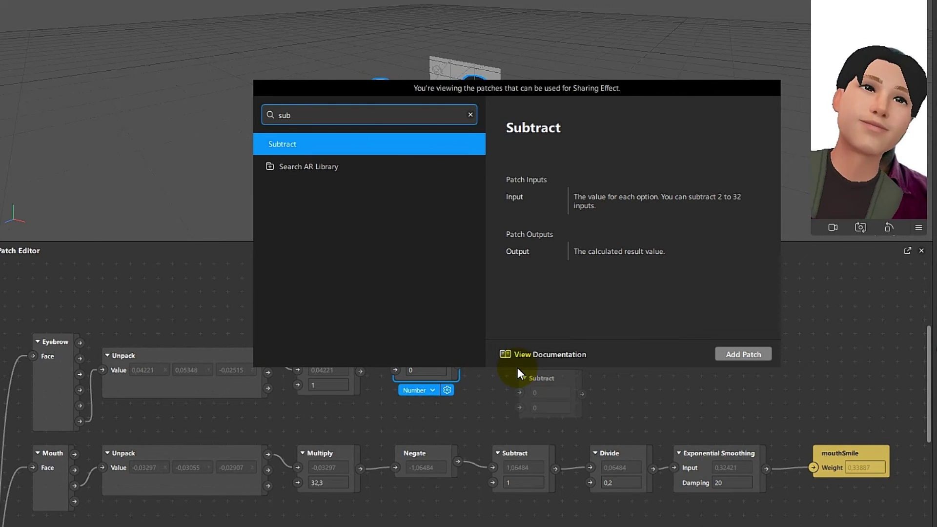
{"action": "key", "text": "Return"}
{"action": "left_click", "coordinate": [541, 378]}
{"action": "left_click_drag", "start_coordinate": [545, 379], "coordinate": [519, 359]}
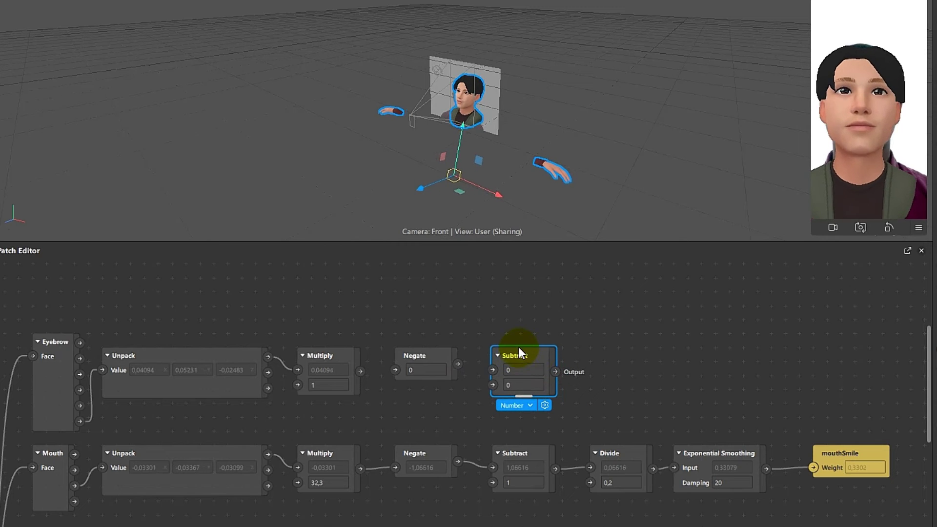
Step: Add a Divide patch and an Exponential Smoothing patch in line after the eyebrow chain's Subtract
{"action": "double_click", "coordinate": [606, 364]}
{"action": "type", "text": "divi"}
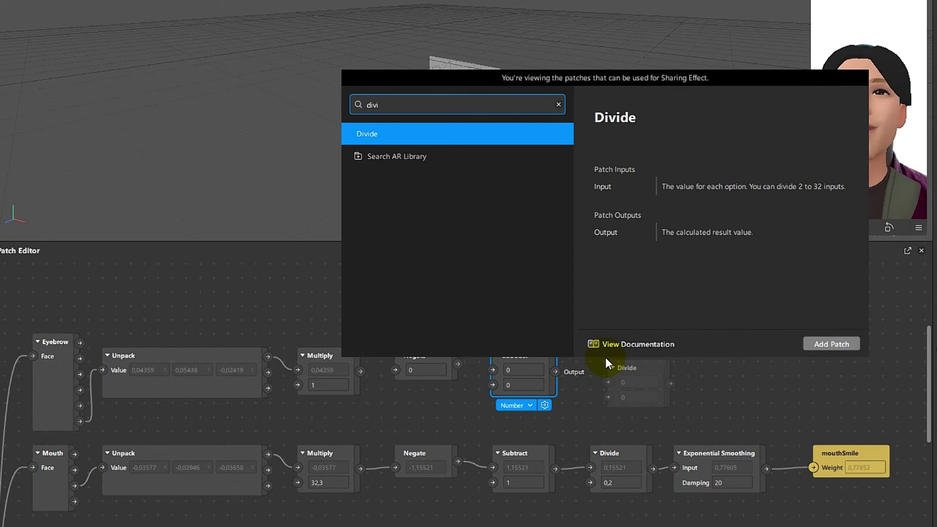
{"action": "key", "text": "Return"}
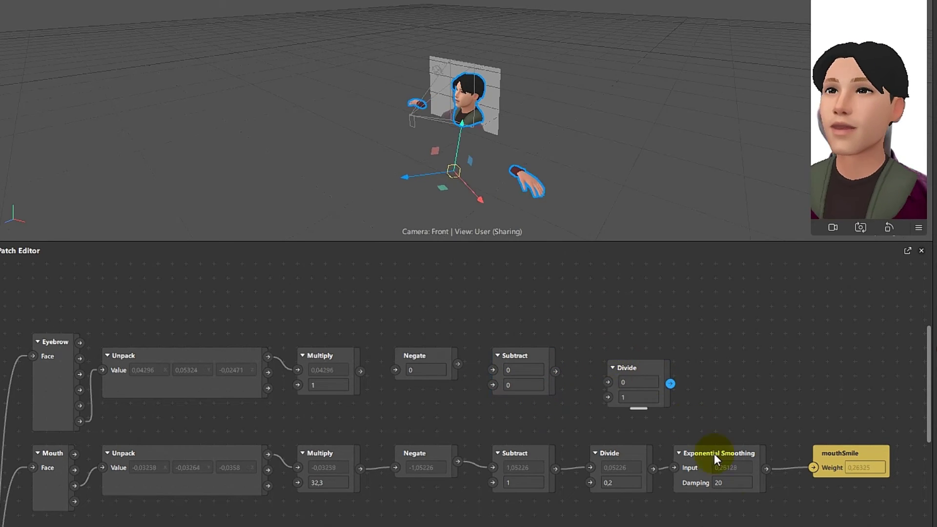
{"action": "left_click", "coordinate": [629, 367]}
{"action": "left_click_drag", "start_coordinate": [628, 359], "coordinate": [611, 346]}
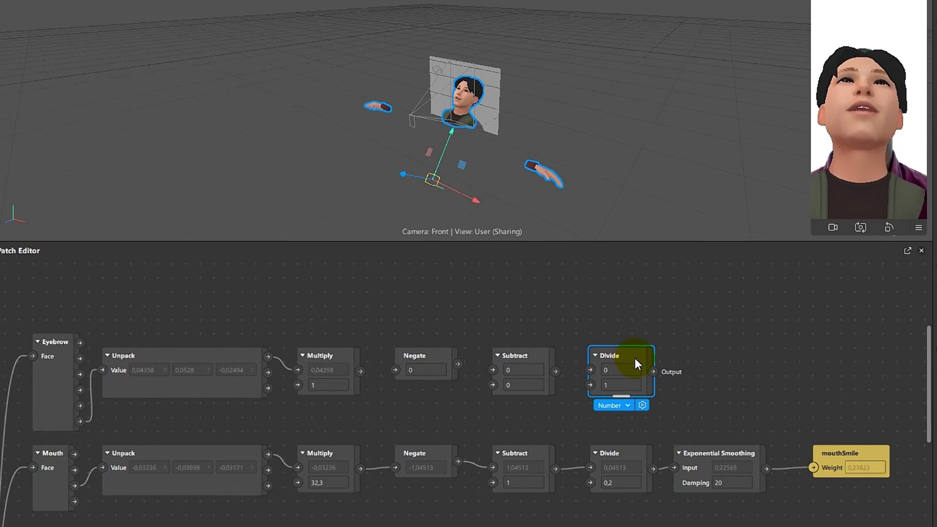
{"action": "double_click", "coordinate": [701, 362]}
{"action": "type", "text": "expo"}
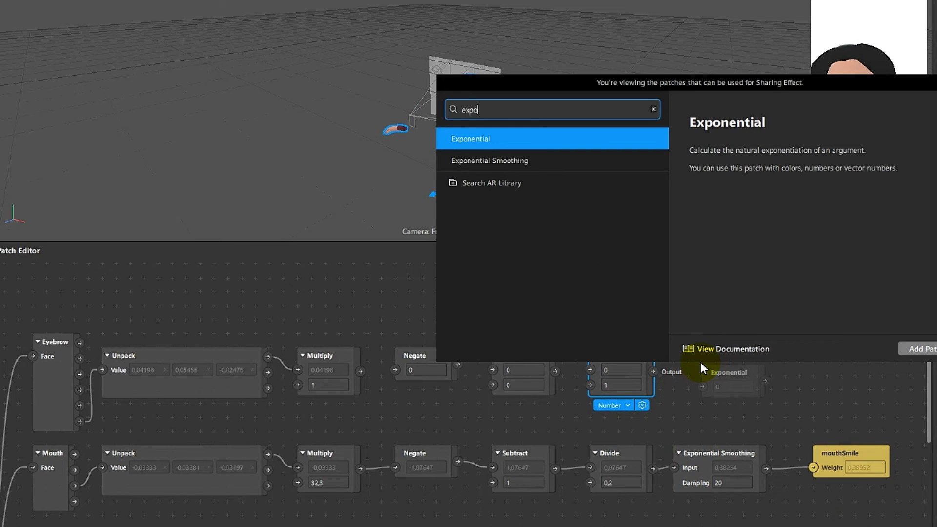
{"action": "key", "text": "Down"}
{"action": "key", "text": "Return"}
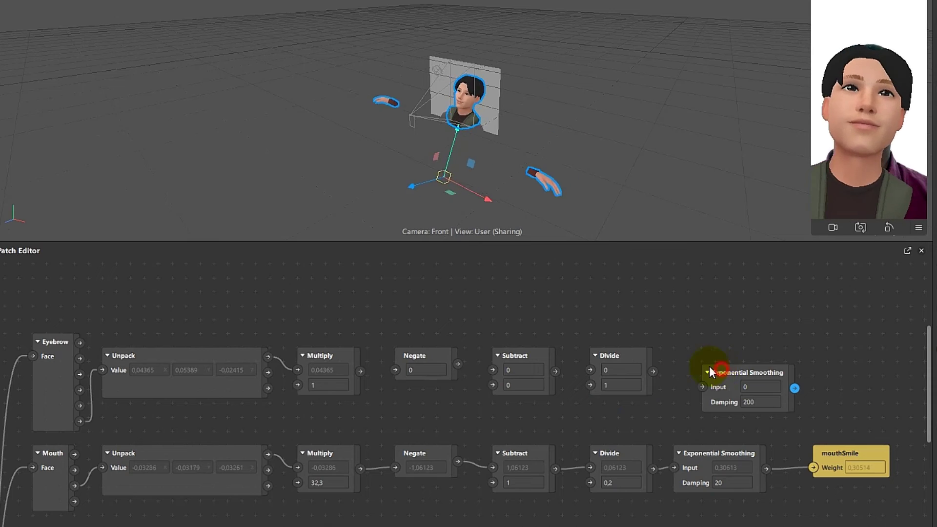
{"action": "left_click_drag", "start_coordinate": [706, 367], "coordinate": [682, 345]}
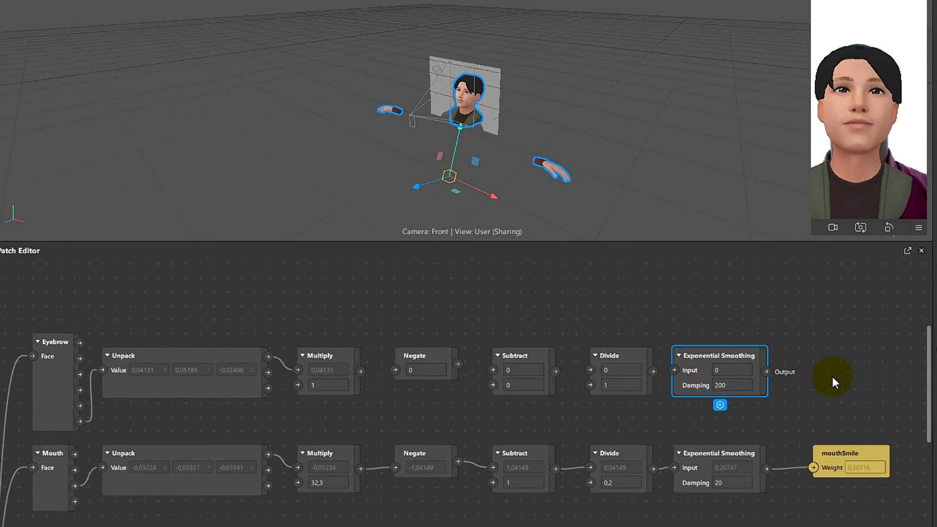
Step: Create a patch for the avatar's browInnerUp blendshape above mouthSmile and connect the eyebrow chain's Exponential Smoothing output to its Weight
{"action": "left_click", "coordinate": [844, 347]}
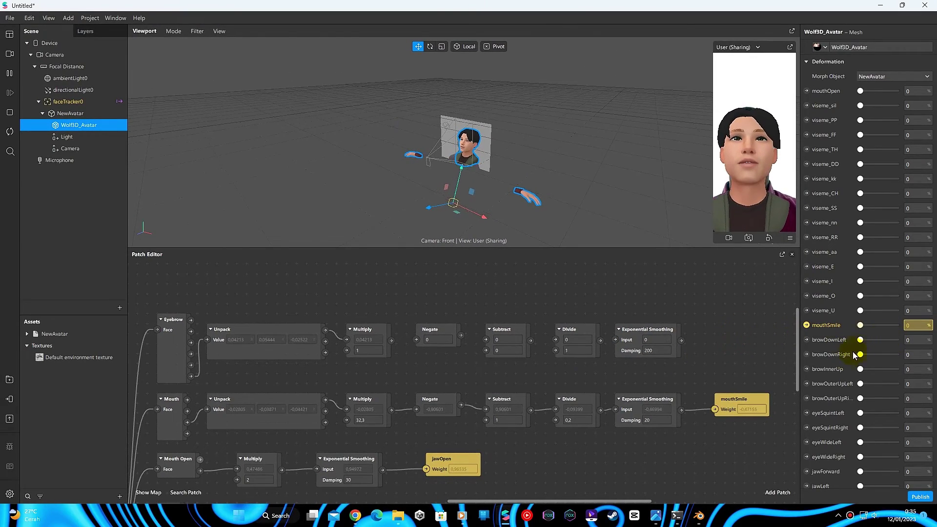
{"action": "scroll", "coordinate": [845, 361], "scroll_direction": "down", "scroll_amount": 3}
{"action": "scroll", "coordinate": [844, 364], "scroll_direction": "down", "scroll_amount": 1}
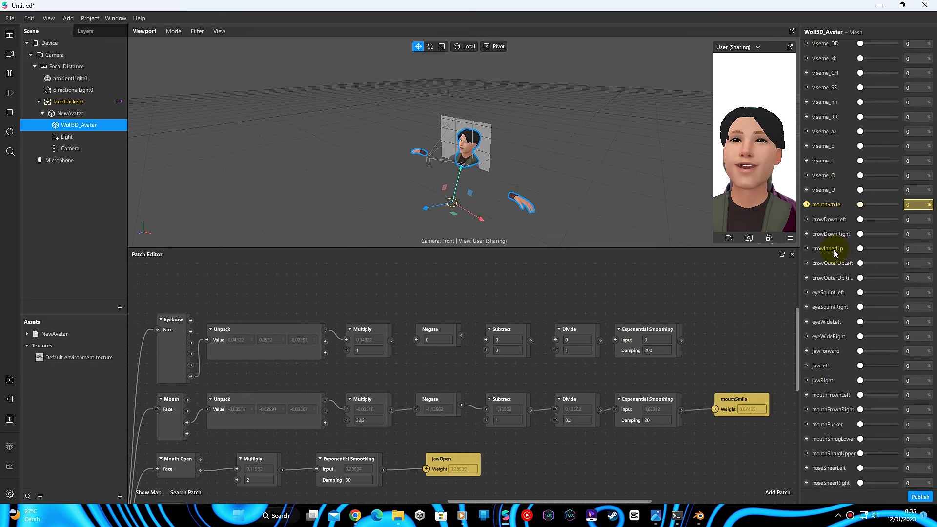
{"action": "left_click_drag", "start_coordinate": [908, 250], "coordinate": [832, 255]}
{"action": "left_click", "coordinate": [807, 250]}
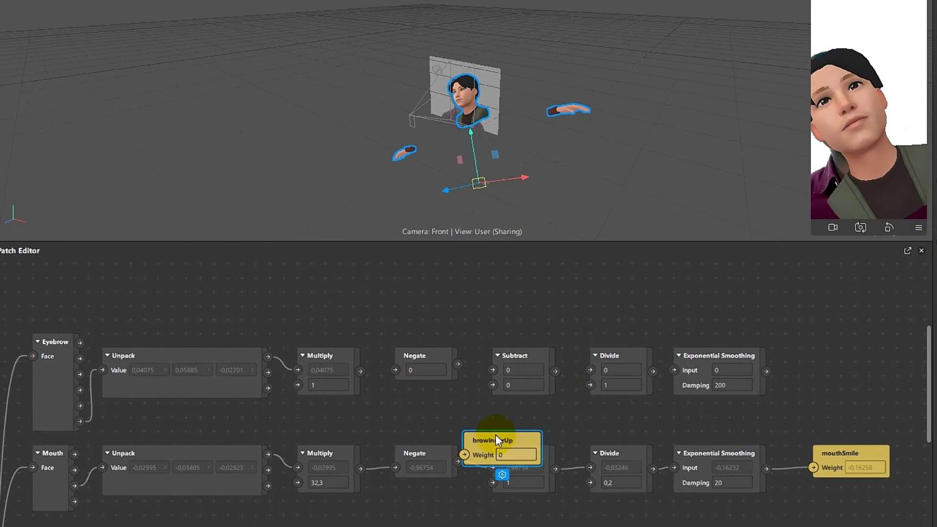
{"action": "left_click_drag", "start_coordinate": [488, 385], "coordinate": [744, 321]}
{"action": "left_click_drag", "start_coordinate": [854, 344], "coordinate": [813, 370]}
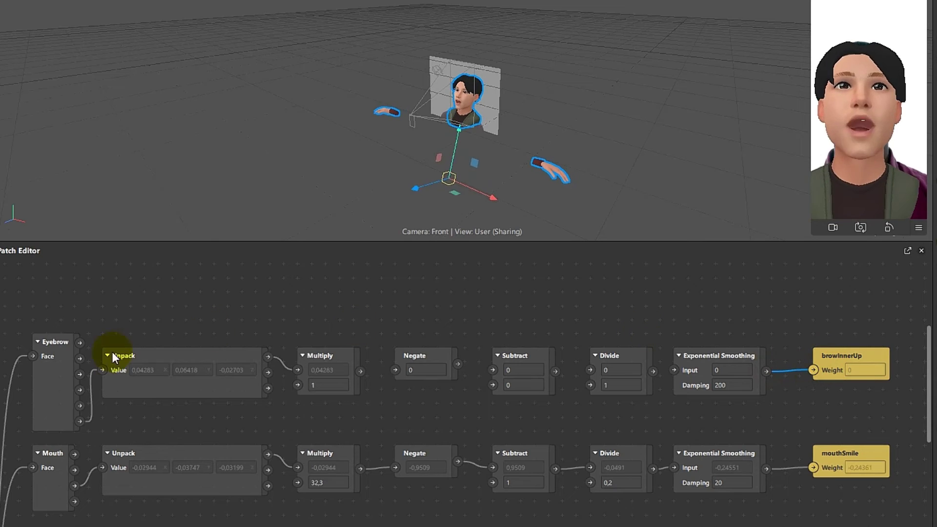
Step: Connect the eyebrow chain's Multiply, Negate, Subtract, Divide and Exponential Smoothing patches in series through their first inputs
{"action": "left_click_drag", "start_coordinate": [359, 371], "coordinate": [379, 370]}
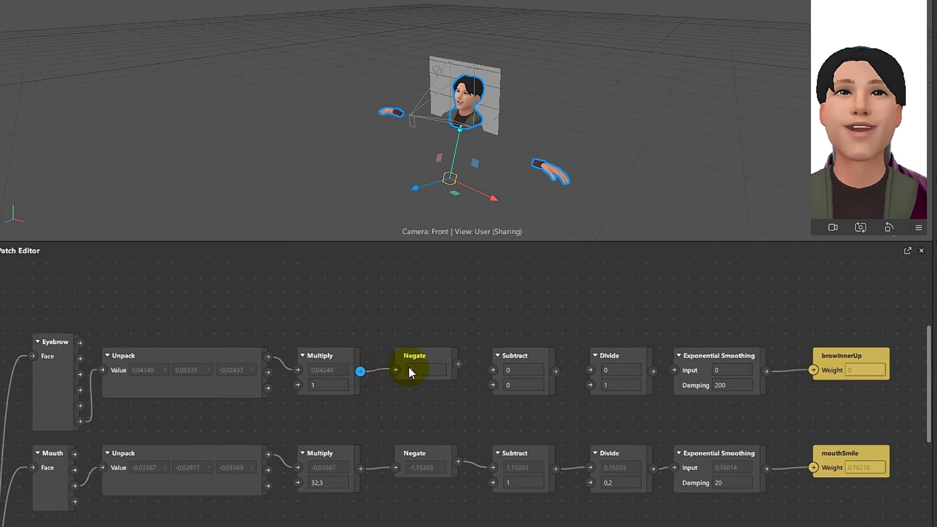
{"action": "left_click_drag", "start_coordinate": [458, 363], "coordinate": [493, 370]}
{"action": "left_click_drag", "start_coordinate": [555, 371], "coordinate": [590, 370]}
{"action": "left_click_drag", "start_coordinate": [653, 371], "coordinate": [674, 370]}
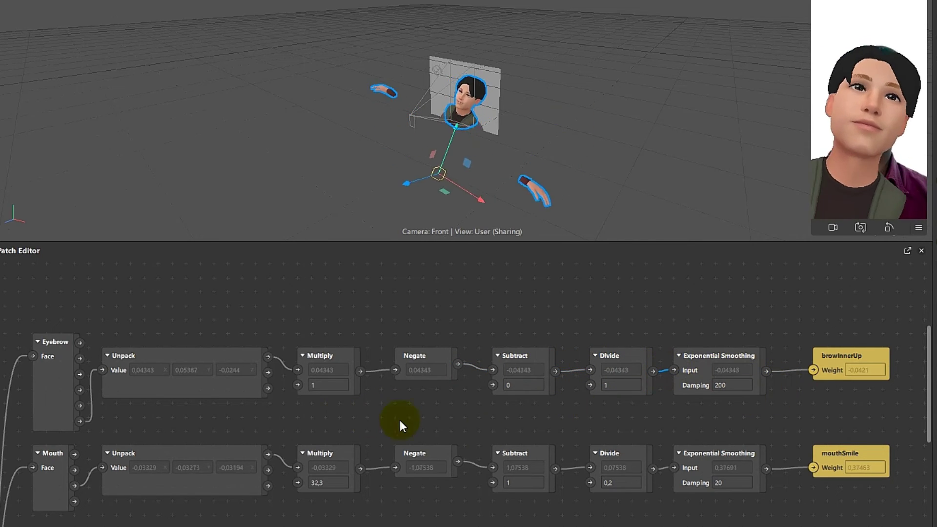
Step: In the browInnerUp chain, set the second input of Multiply to 26 and of Subtract to 1
{"action": "left_click", "coordinate": [339, 386]}
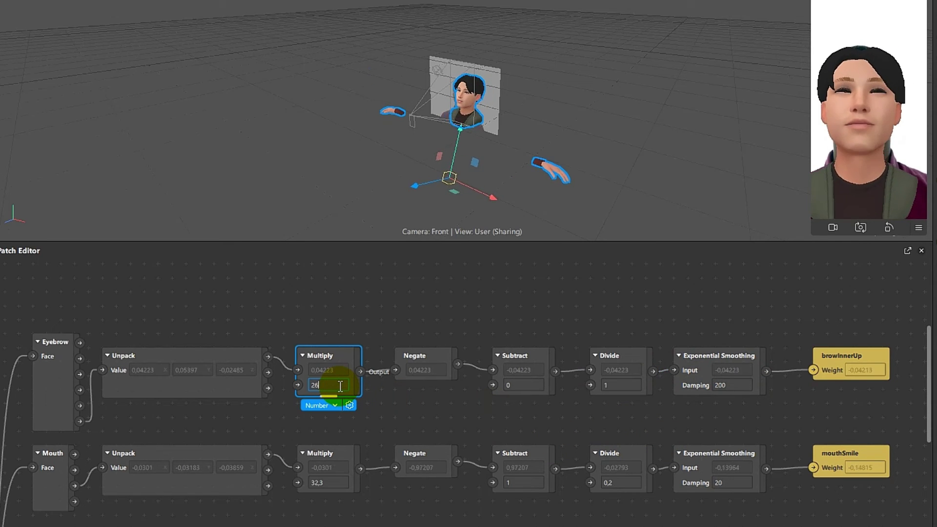
{"action": "key", "text": "Return"}
{"action": "left_click", "coordinate": [528, 386]}
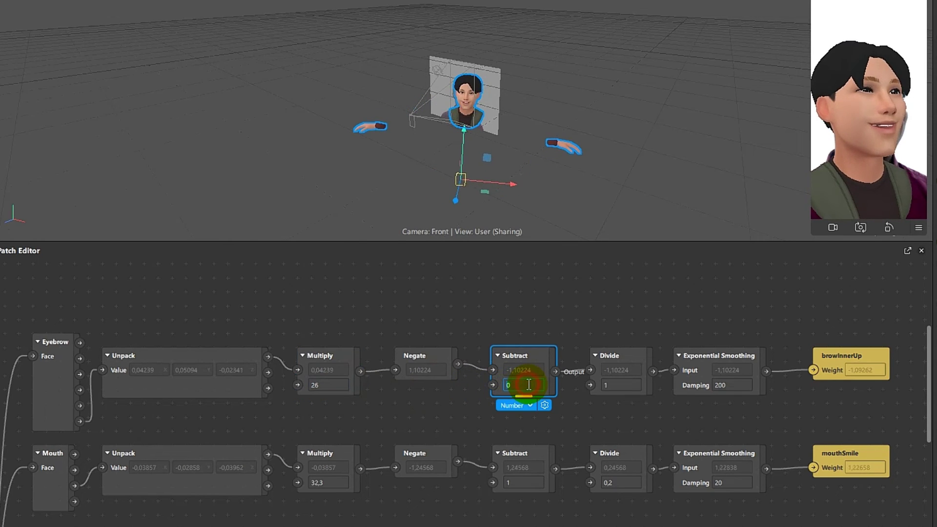
{"action": "type", "text": "1"}
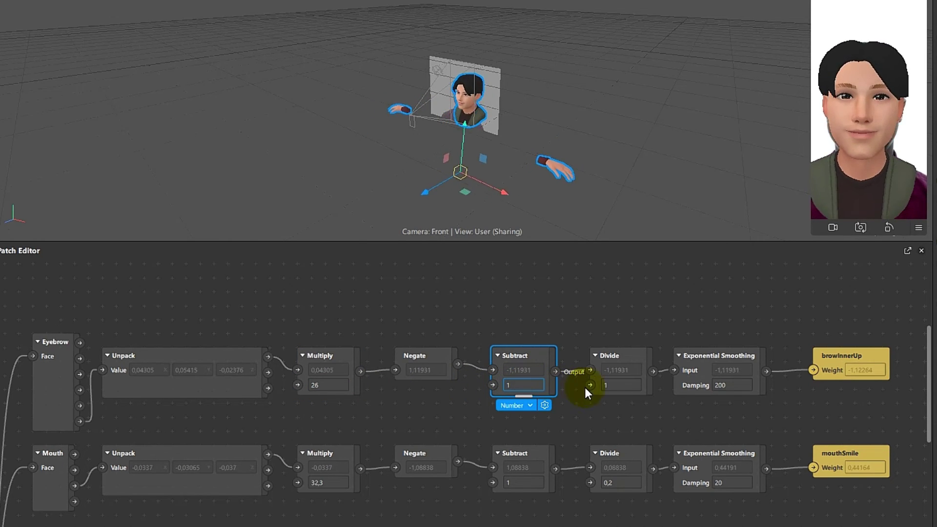
Step: In the browInnerUp chain, set Divide's second input to 0,2 and Exponential Smoothing's Damping to 20
{"action": "left_click", "coordinate": [614, 386]}
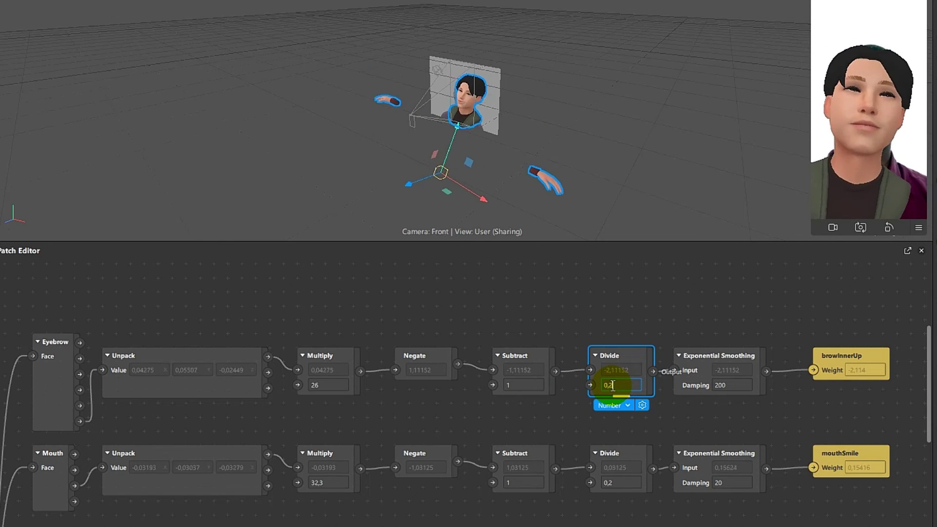
{"action": "left_click", "coordinate": [723, 418]}
{"action": "left_click", "coordinate": [735, 387]}
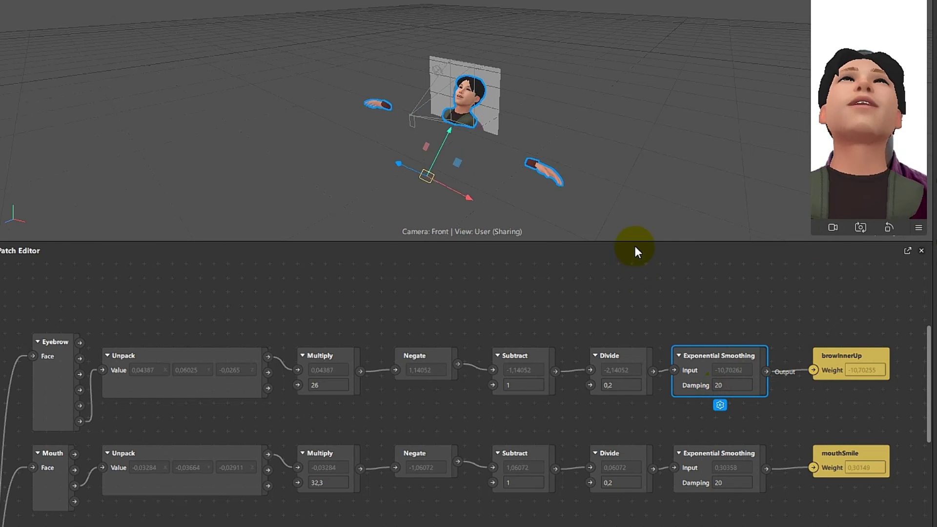
Step: Review the finished patch graph from the eyeBlinkLeft and eyeBlinkRight chains through jawOpen and mouthSmile to browInnerUp
{"action": "scroll", "coordinate": [655, 320], "scroll_direction": "down", "scroll_amount": 5}
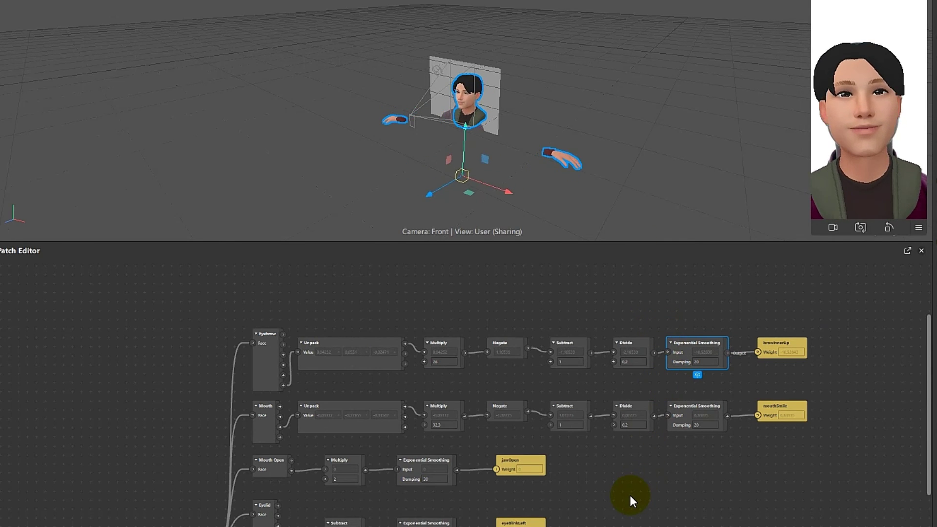
{"action": "scroll", "coordinate": [632, 490], "scroll_direction": "down", "scroll_amount": 5}
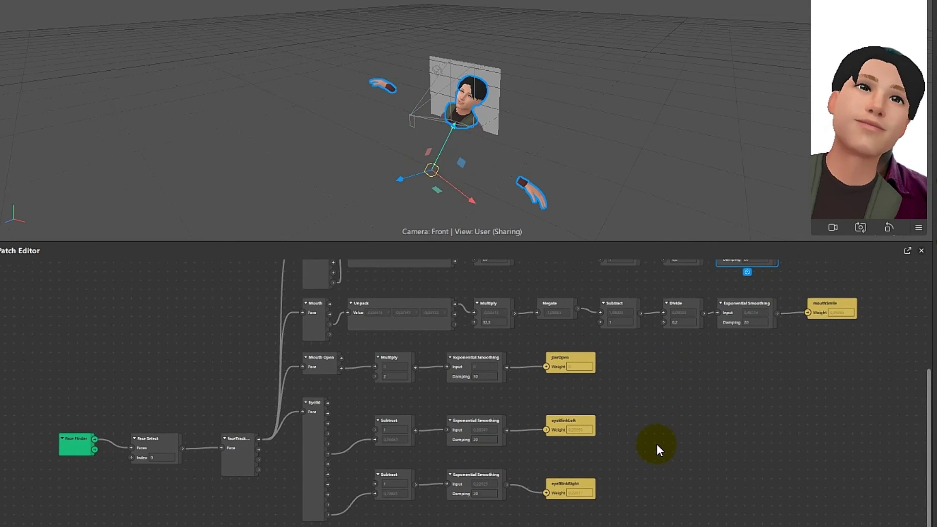
{"action": "scroll", "coordinate": [658, 442], "scroll_direction": "up", "scroll_amount": 5}
{"action": "scroll", "coordinate": [595, 442], "scroll_direction": "up", "scroll_amount": 2}
{"action": "left_click_drag", "start_coordinate": [595, 443], "coordinate": [894, 374]}
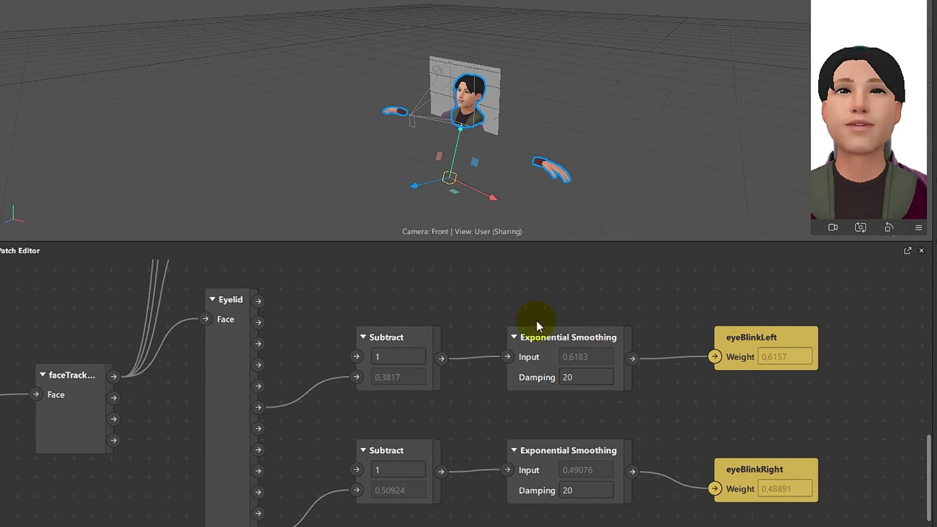
{"action": "scroll", "coordinate": [782, 488], "scroll_direction": "up", "scroll_amount": 5}
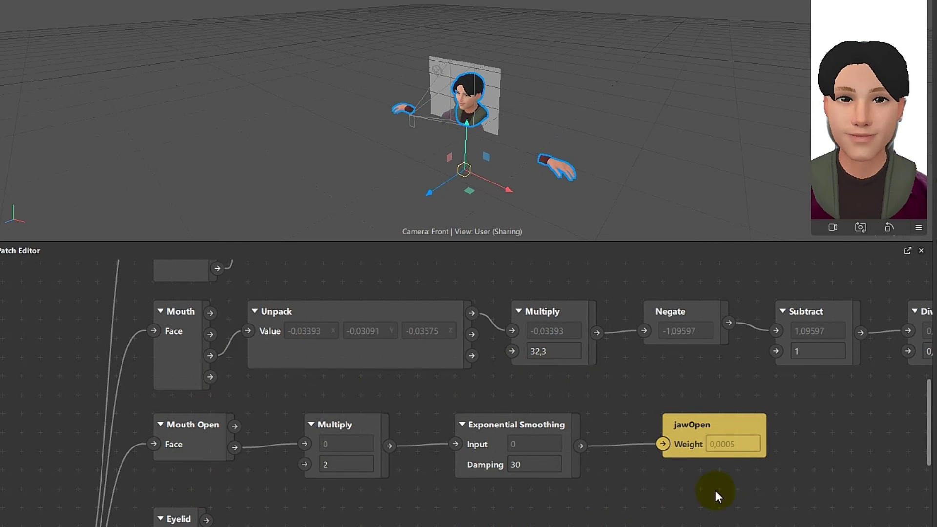
{"action": "scroll", "coordinate": [781, 469], "scroll_direction": "up", "scroll_amount": 4}
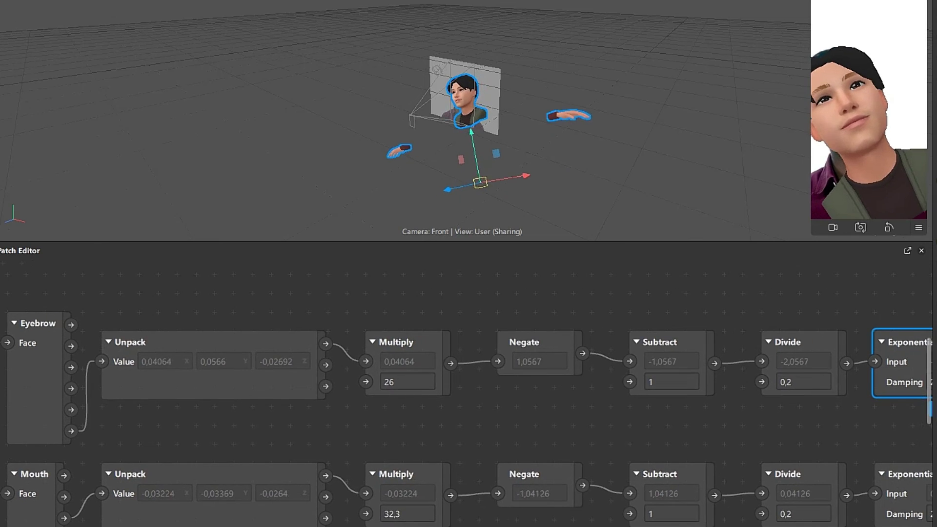
{"action": "scroll", "coordinate": [348, 499], "scroll_direction": "down", "scroll_amount": 1, "text": "ctrl"}
{"action": "scroll", "coordinate": [349, 500], "scroll_direction": "down", "scroll_amount": 1}
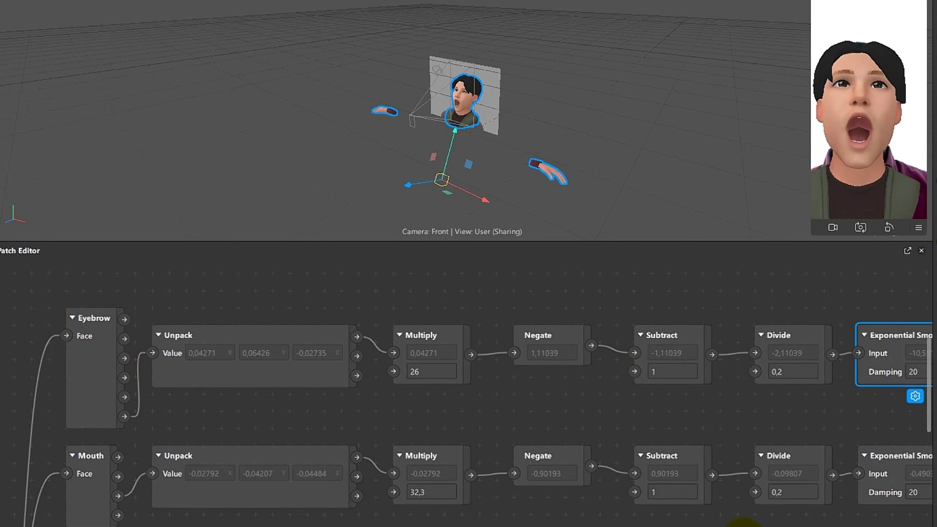
{"action": "scroll", "coordinate": [741, 525], "scroll_direction": "right", "scroll_amount": 6}
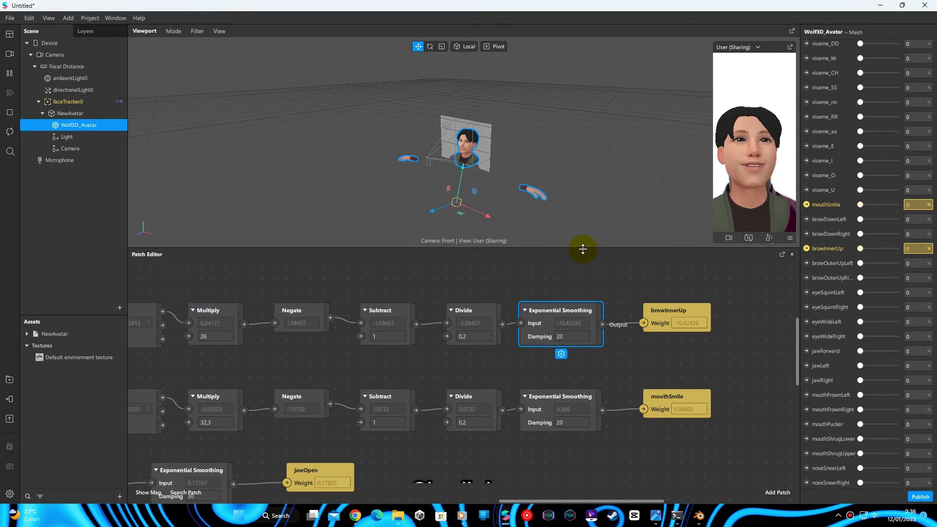
Step: Shrink the Patch Editor, enlarge the simulator preview over the viewport, and select the NewAvatar object in the scene
{"action": "left_click_drag", "start_coordinate": [583, 249], "coordinate": [566, 437]}
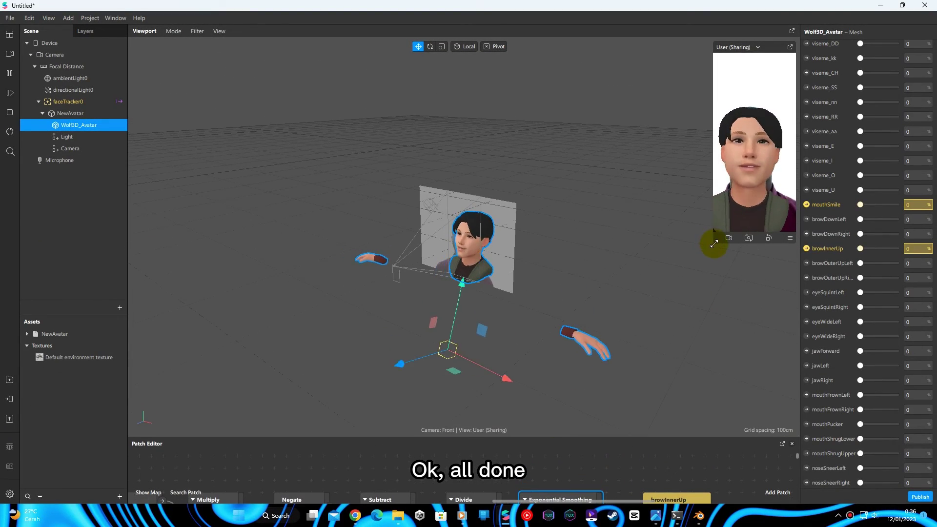
{"action": "left_click_drag", "start_coordinate": [713, 243], "coordinate": [580, 347]}
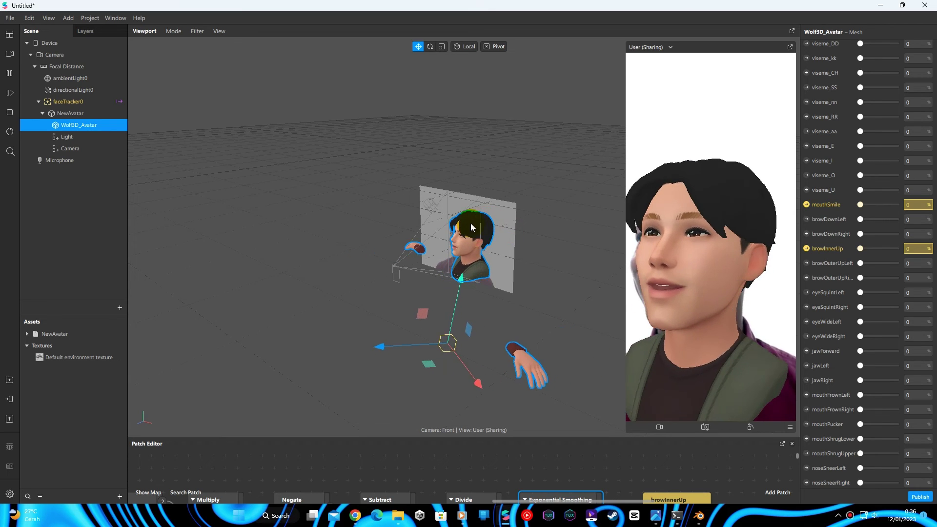
{"action": "left_click", "coordinate": [69, 113]}
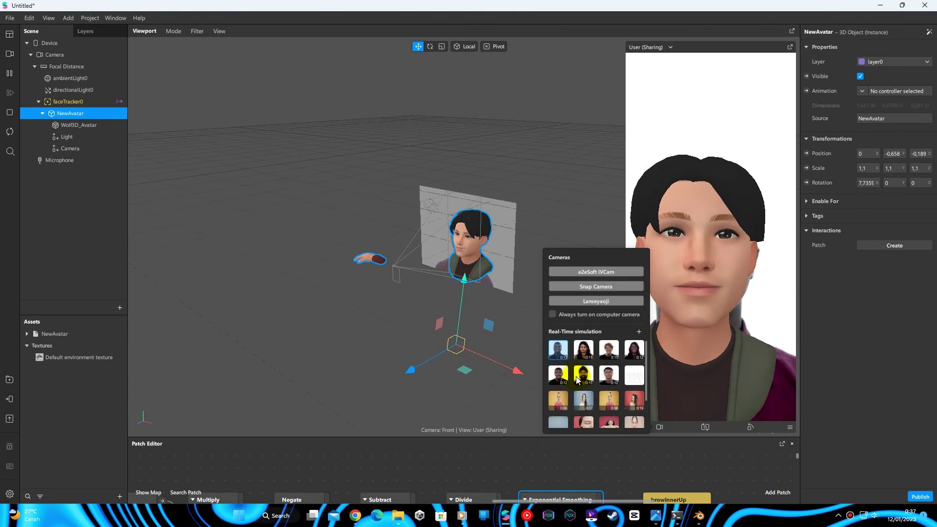
Step: Preview the avatar on the third face video in the second row of real-time simulations and view it close up from the front
{"action": "left_click", "coordinate": [608, 374]}
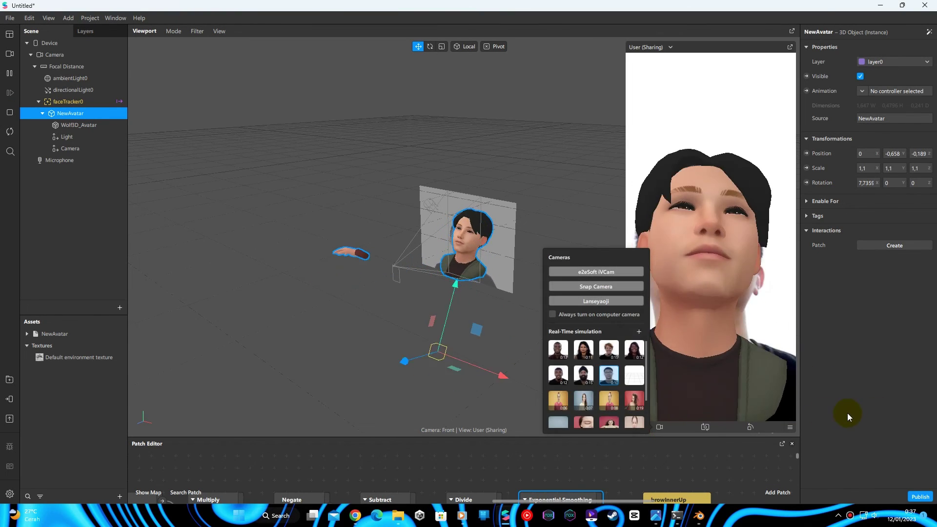
{"action": "left_click", "coordinate": [660, 427]}
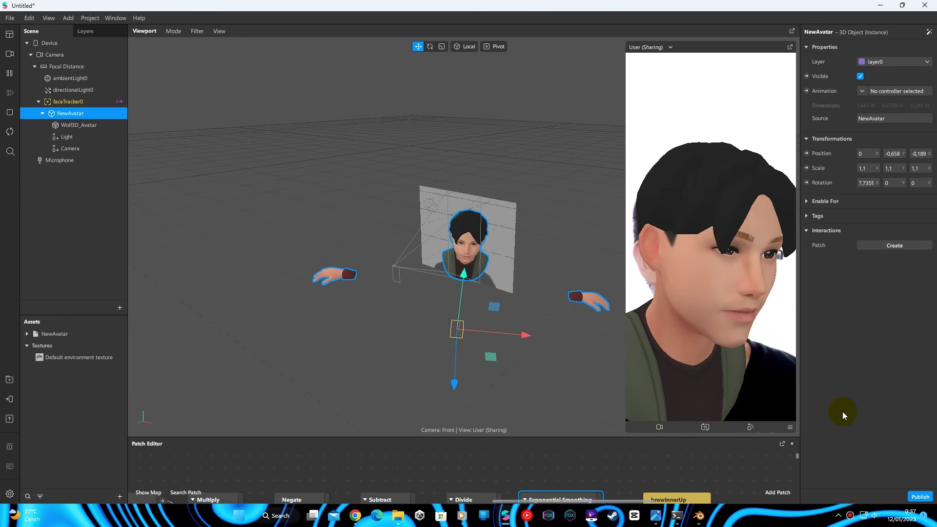
{"action": "scroll", "coordinate": [517, 303], "scroll_direction": "up", "scroll_amount": 5}
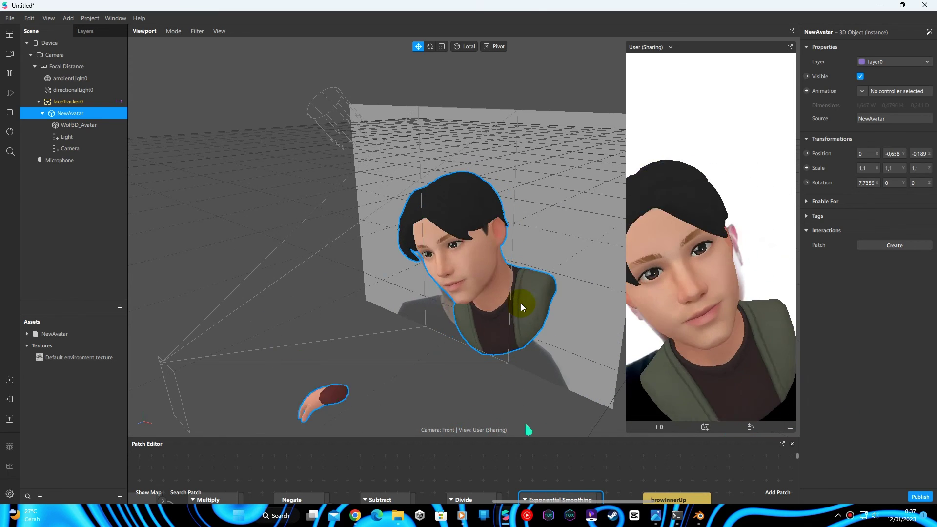
{"action": "right_click_drag", "start_coordinate": [520, 303], "coordinate": [535, 265]}
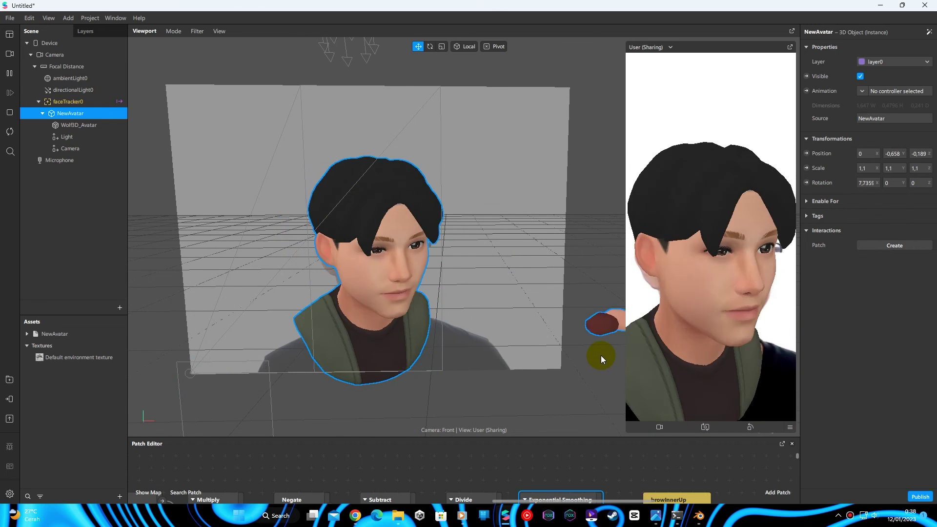
Step: Test the avatar's facial tracking on the second face video in the first row of real-time simulations
{"action": "left_click", "coordinate": [659, 427]}
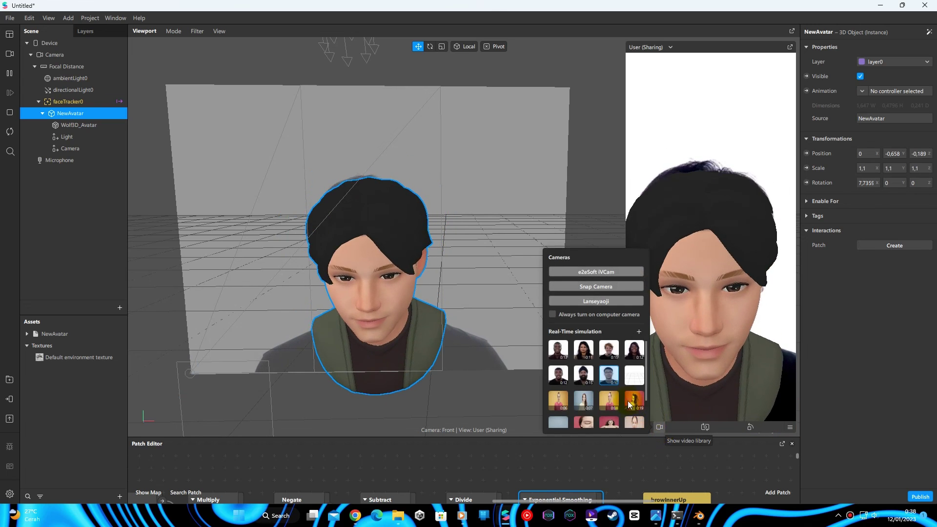
{"action": "left_click", "coordinate": [583, 350]}
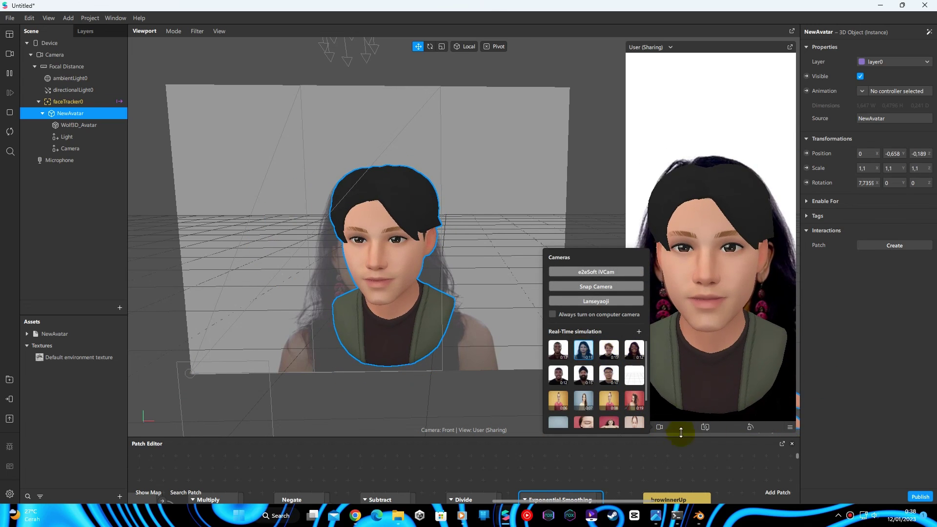
{"action": "left_click", "coordinate": [843, 416]}
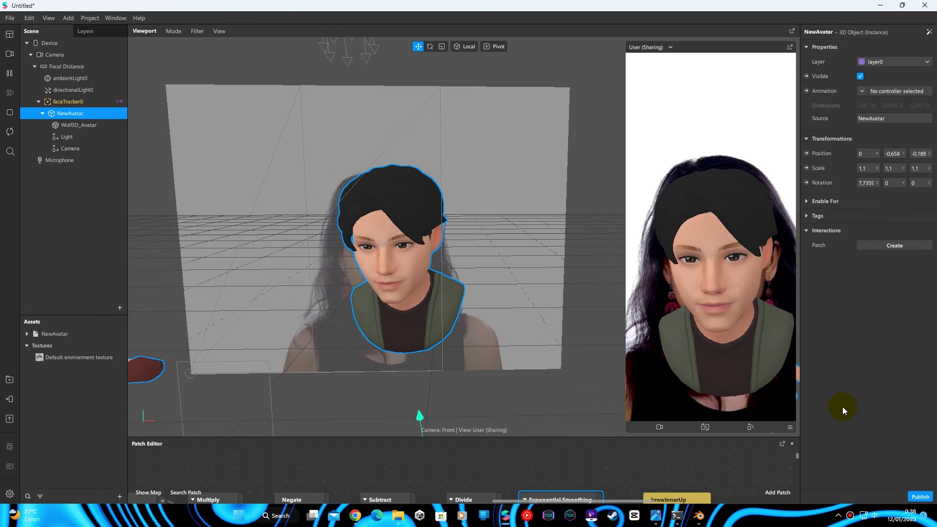
Step: Switch the simulation to the third face video in the first row to check the avatar's expressions
{"action": "left_click", "coordinate": [660, 427]}
{"action": "left_click", "coordinate": [603, 360]}
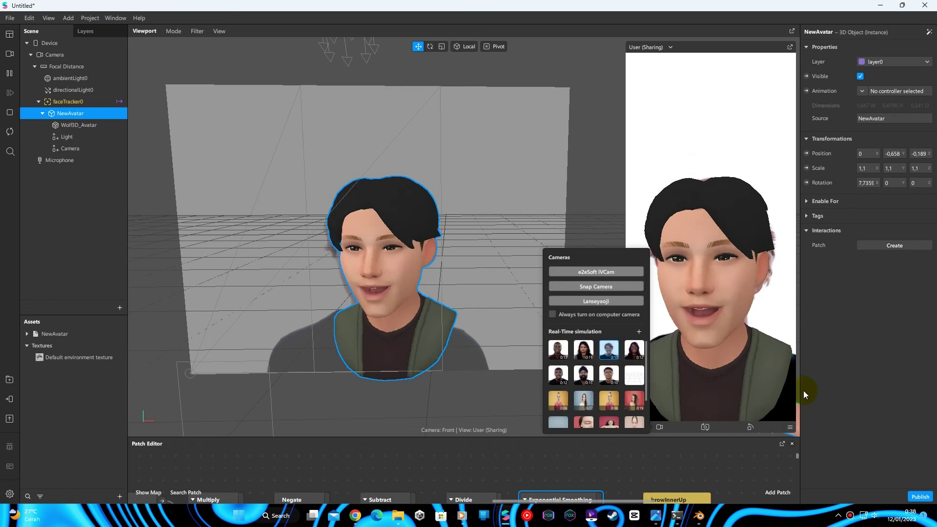
{"action": "left_click", "coordinate": [875, 393]}
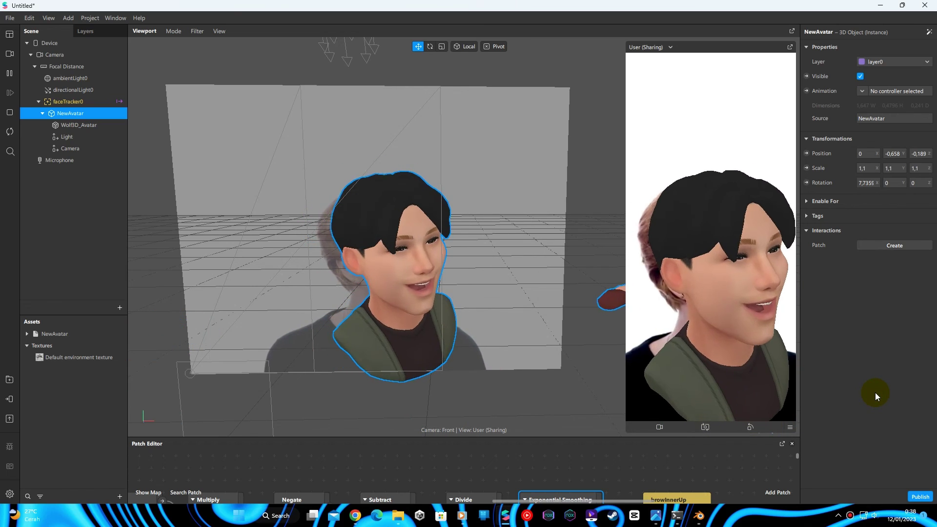